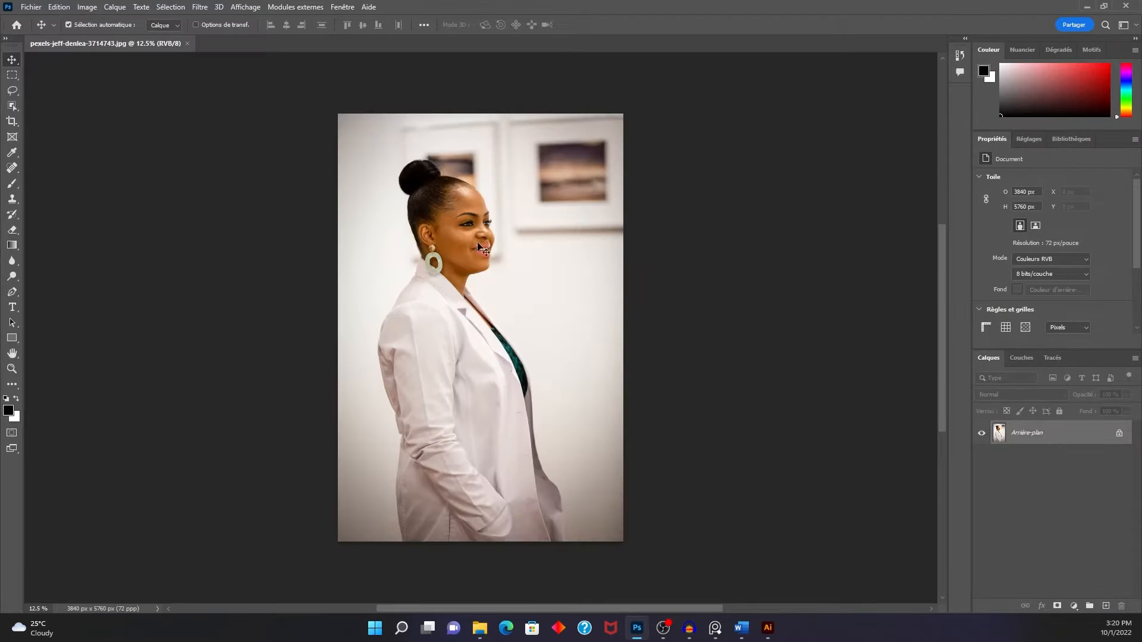
# Step: Activate the Pen tool with its mode set to Tracé (path) for outlining the woman
pyautogui.scroll(1, 421, 284)
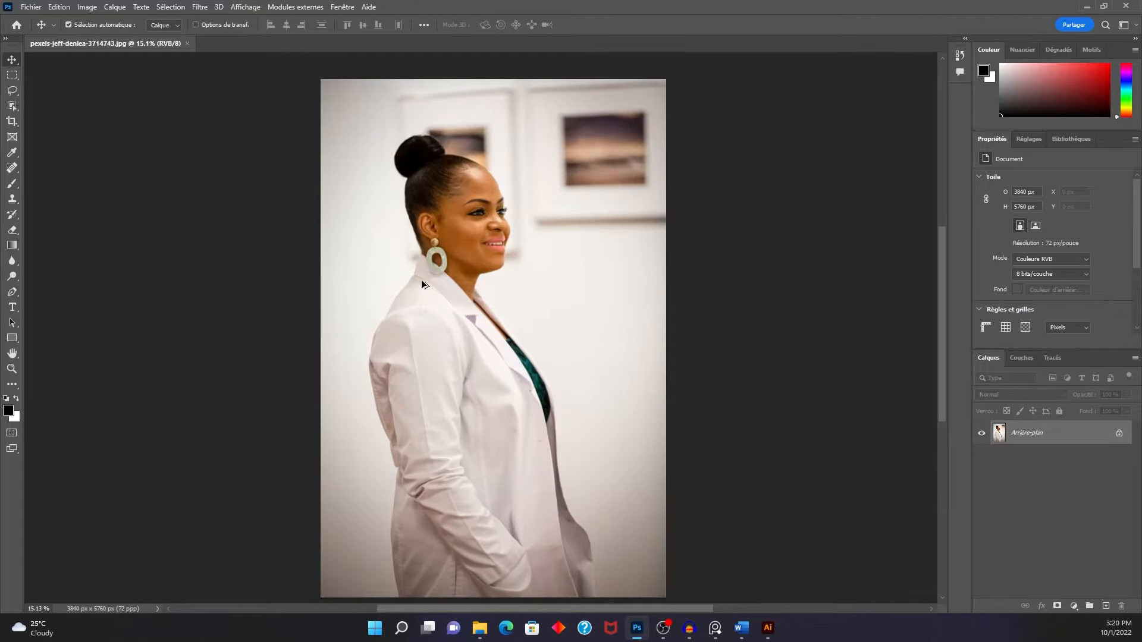
pyautogui.scroll(2, 422, 284)
pyautogui.scroll(-2, 422, 285)
pyautogui.scroll(5, 462, 252)
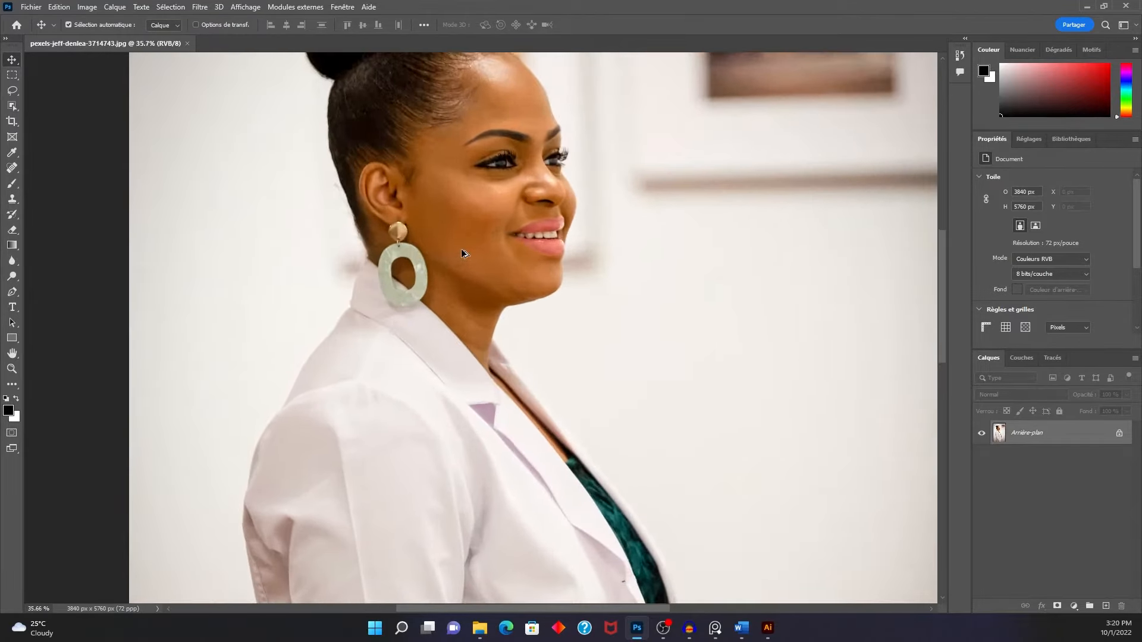
pyautogui.moveTo(491, 184); pyautogui.dragTo(523, 287)
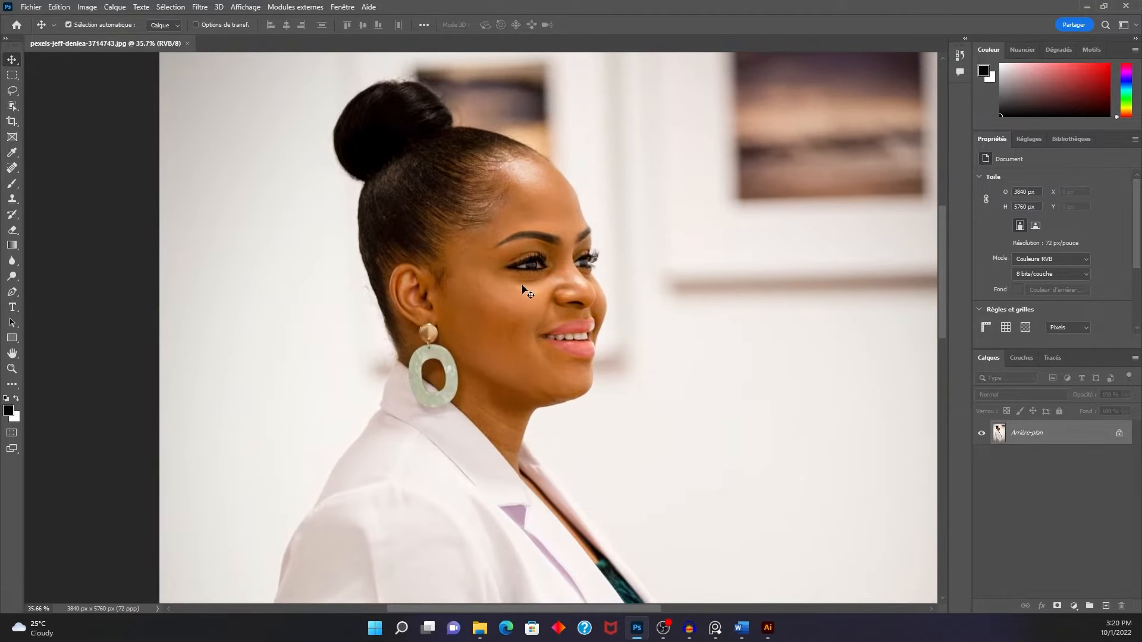
pyautogui.moveTo(461, 248)
pyautogui.mouseDown()
pyautogui.moveTo(484, 265)
pyautogui.moveTo(471, 265)
pyautogui.mouseUp()
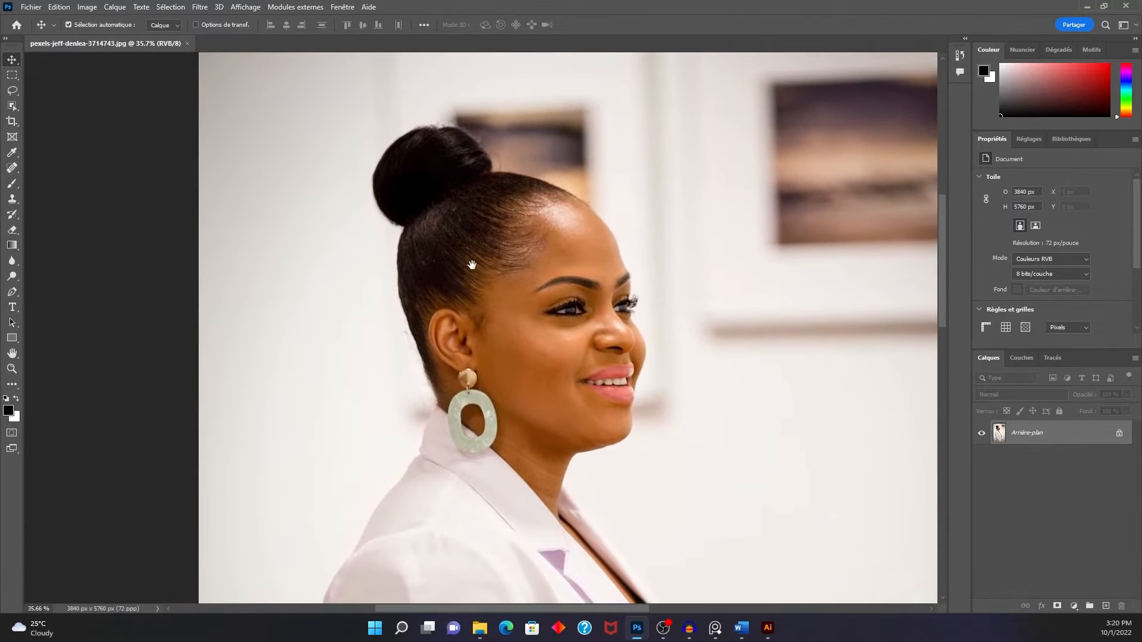
pyautogui.click(15, 294)
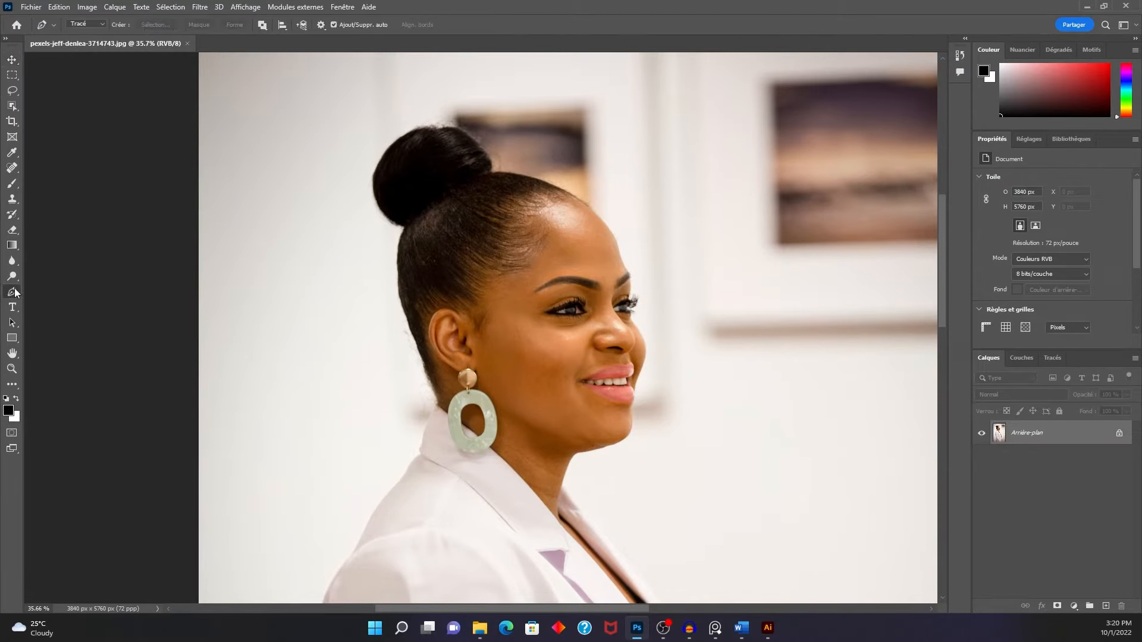
pyautogui.click(84, 24)
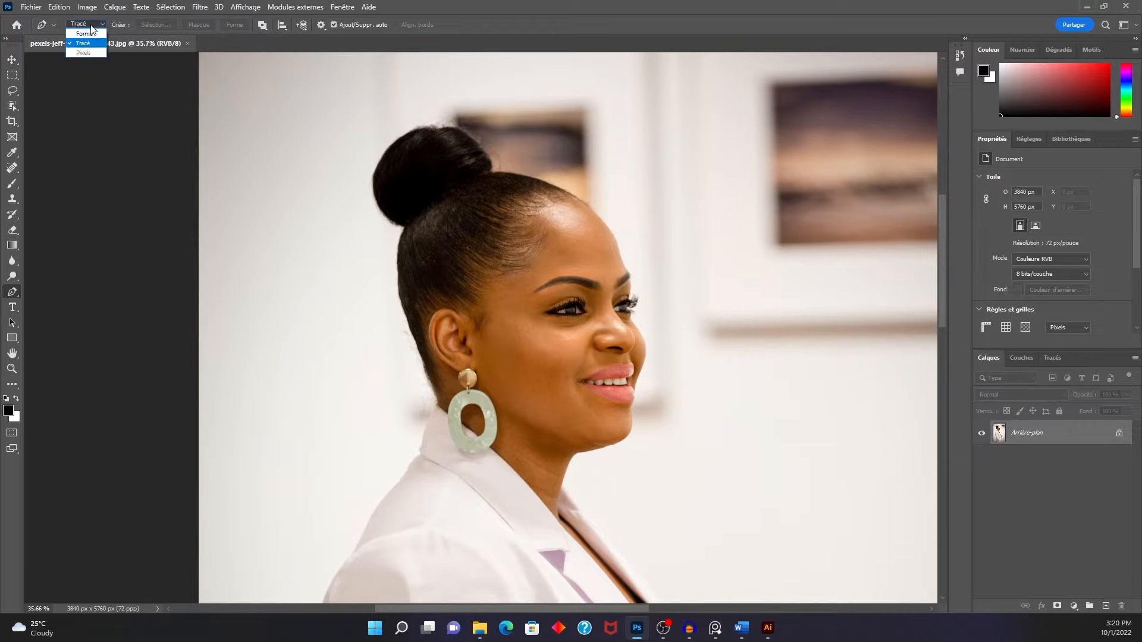
pyautogui.click(96, 46)
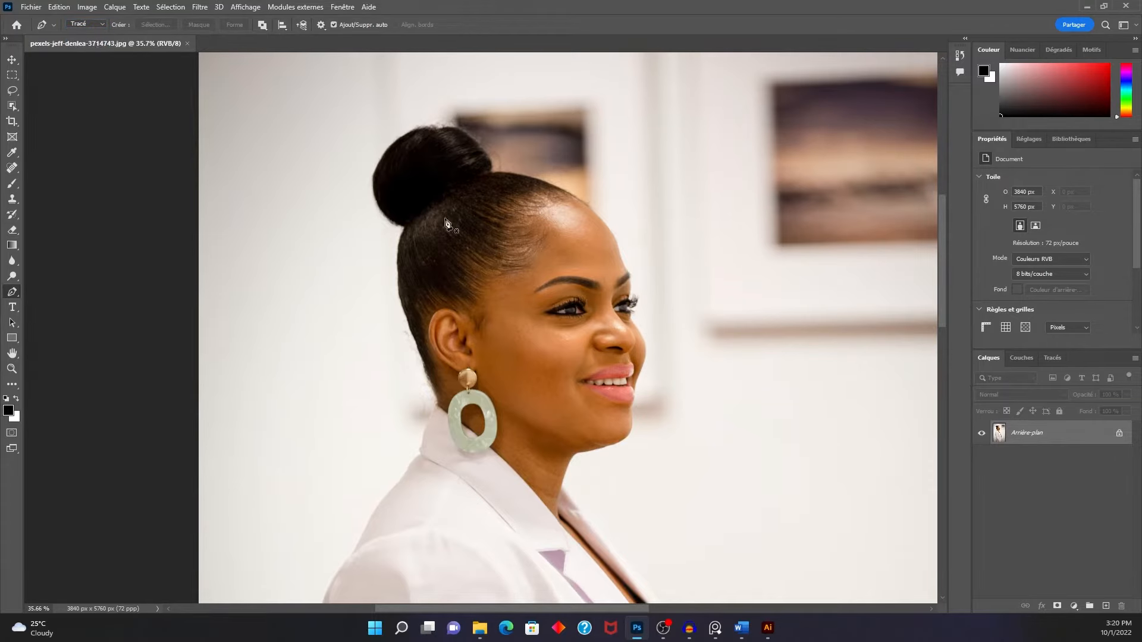
# Step: Start a path at the face edge just below the far eye and trace the cheek contour down to beside the upper lip
pyautogui.scroll(2, 632, 279)
pyautogui.scroll(3, 632, 279)
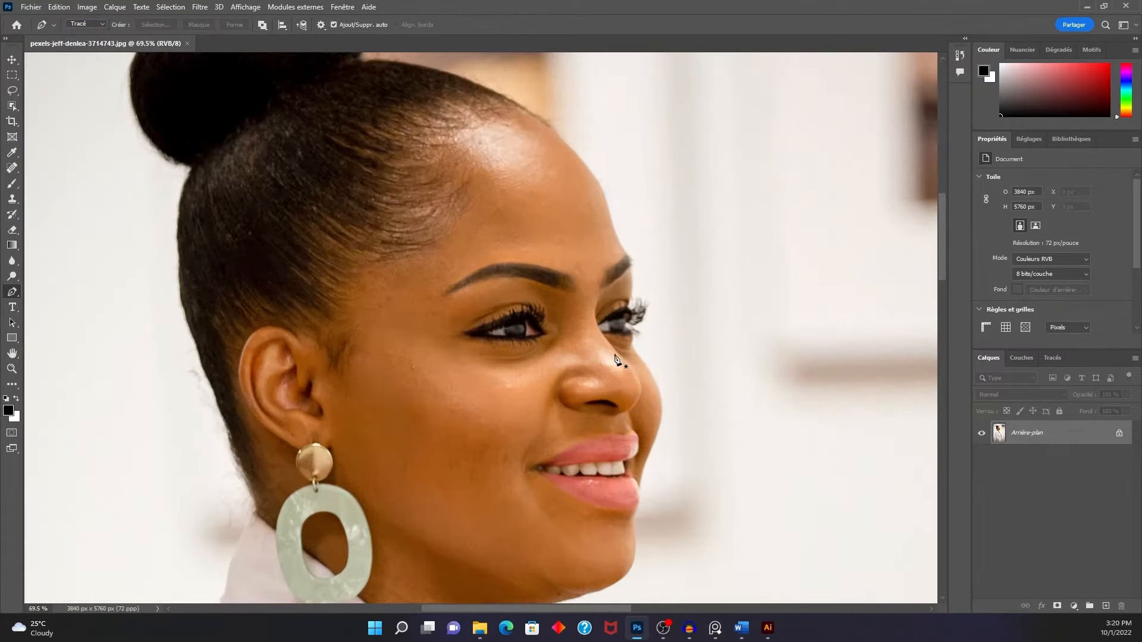
pyautogui.scroll(3, 529, 306)
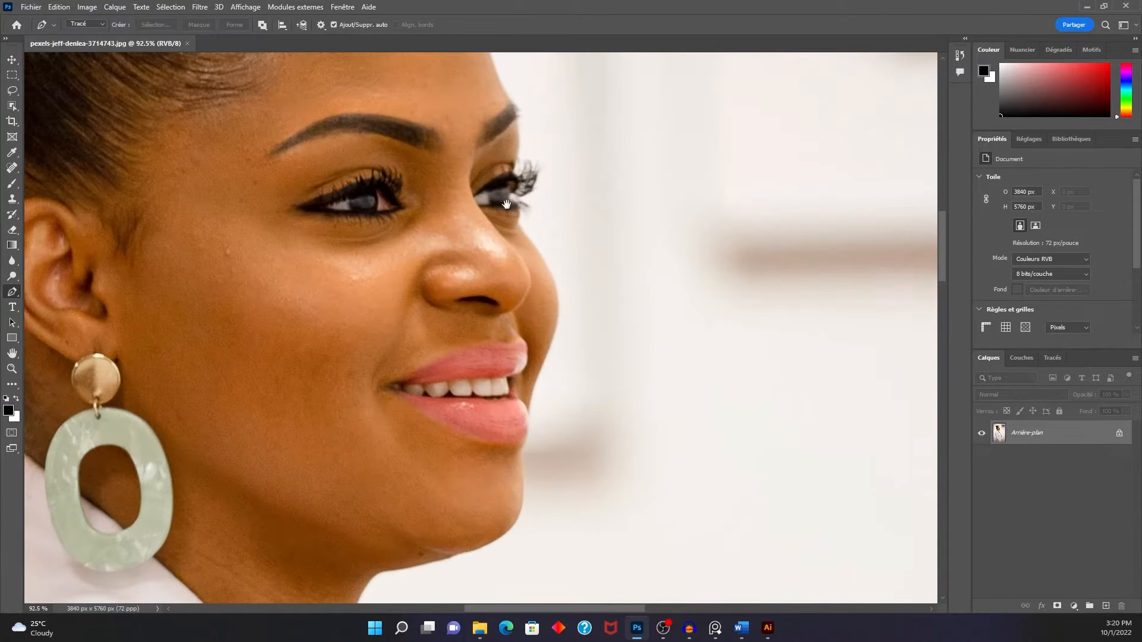
pyautogui.scroll(4, 463, 232)
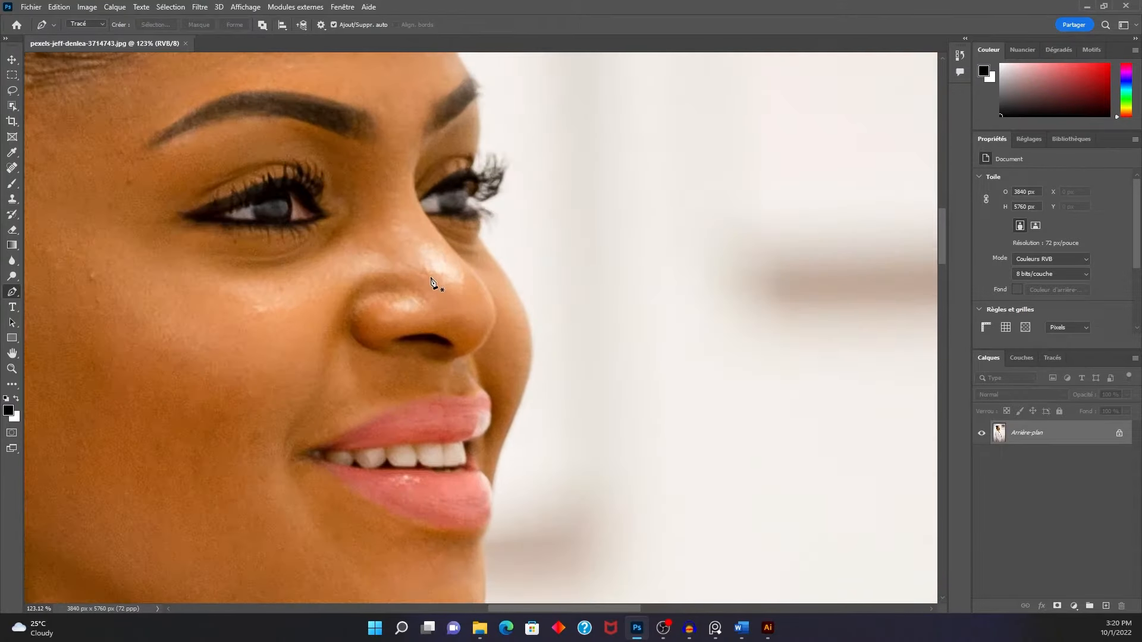
pyautogui.scroll(4, 511, 265)
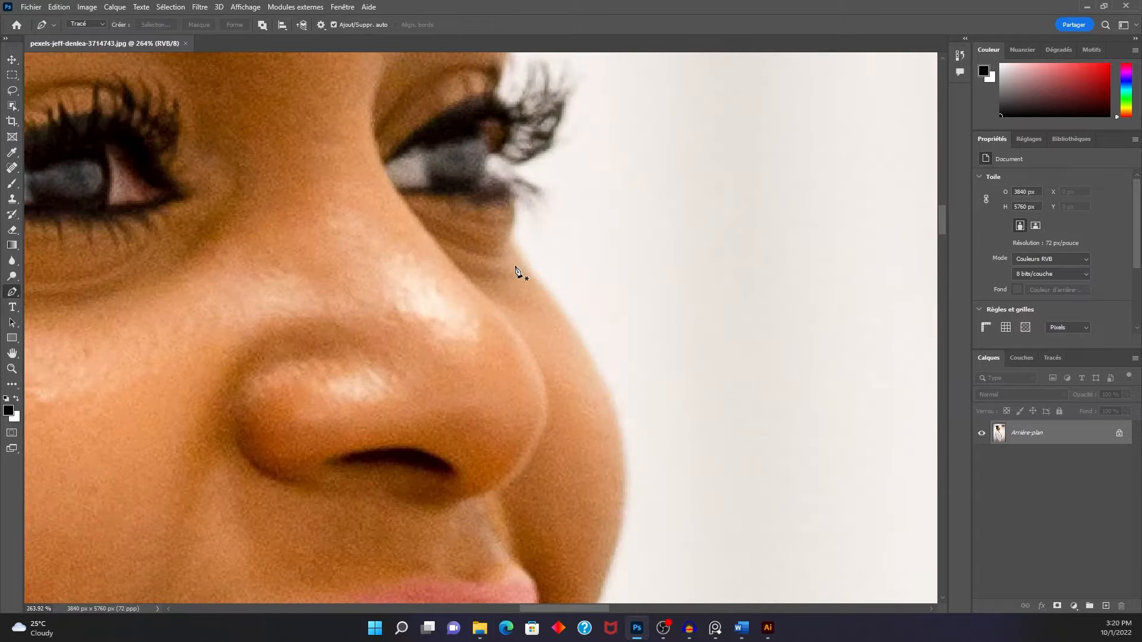
pyautogui.moveTo(511, 262); pyautogui.dragTo(465, 236)
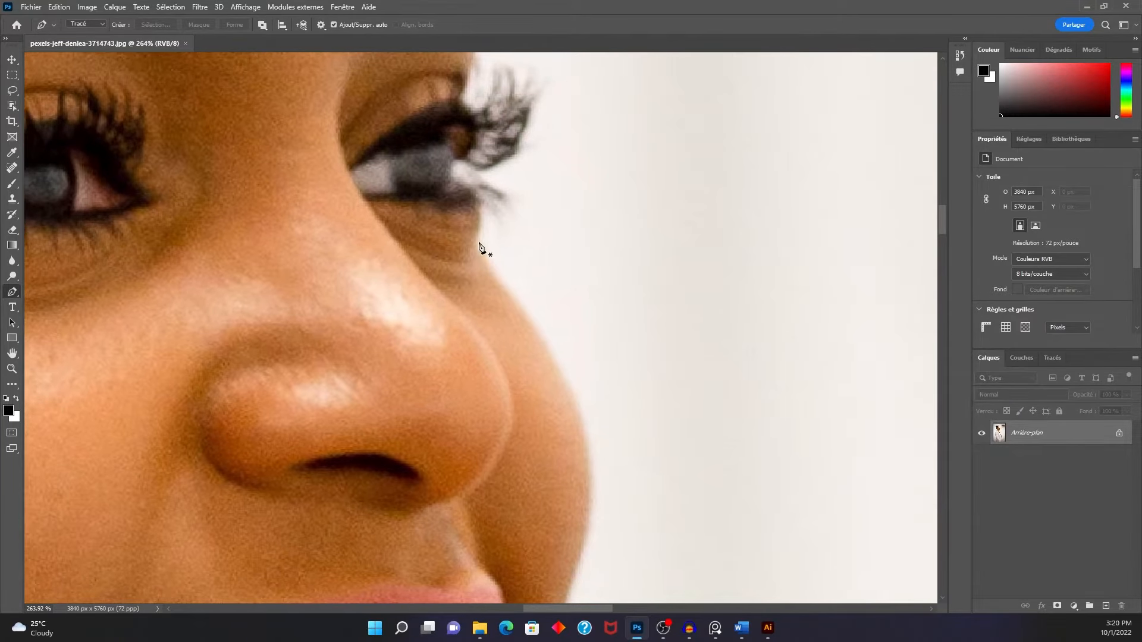
pyautogui.click(474, 247)
pyautogui.moveTo(494, 291); pyautogui.dragTo(406, 125)
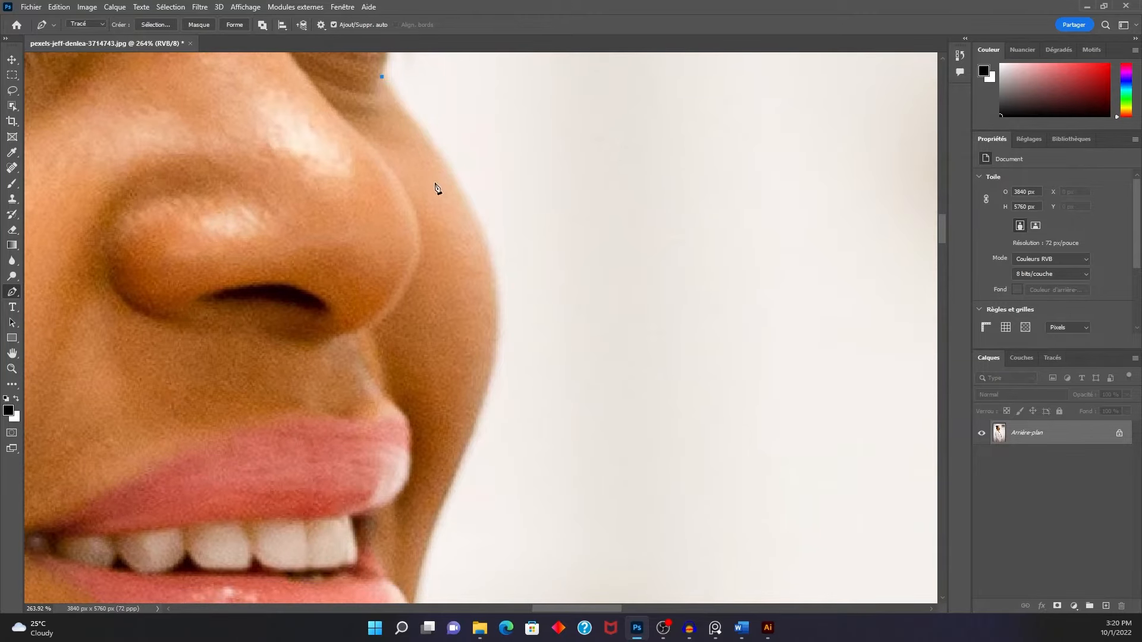
pyautogui.moveTo(465, 220); pyautogui.dragTo(499, 226)
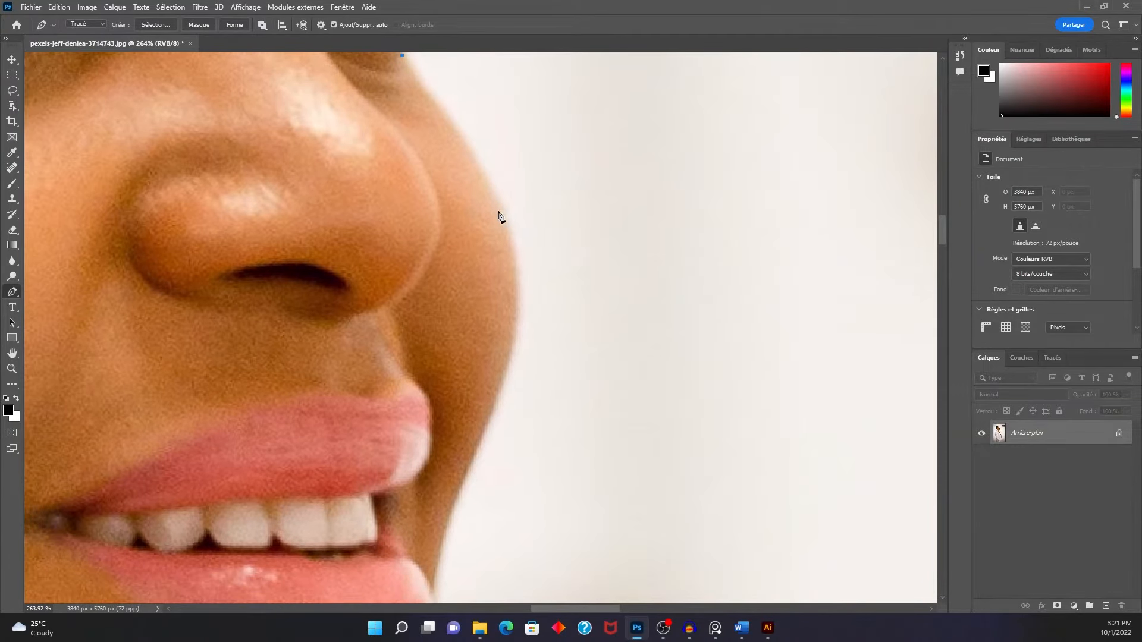
pyautogui.moveTo(498, 211); pyautogui.dragTo(524, 275)
pyautogui.moveTo(470, 468); pyautogui.dragTo(540, 270)
pyautogui.moveTo(536, 270); pyautogui.dragTo(475, 388)
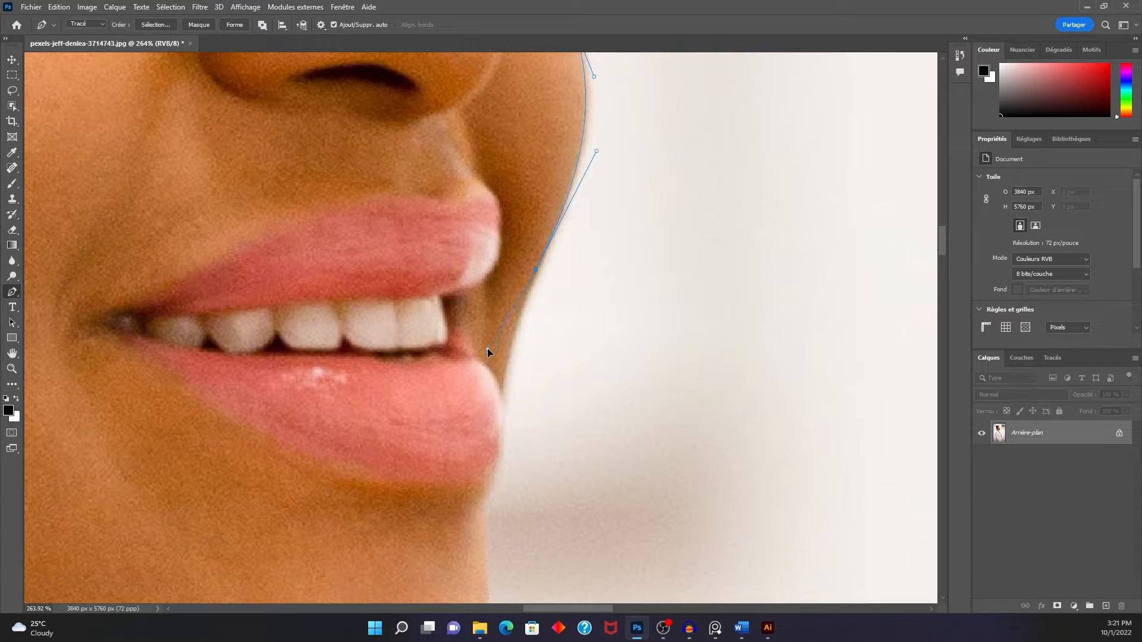
# Step: Shorten the last curve handle and continue the path past the lower lip to the hollow above the chin
pyautogui.moveTo(487, 348); pyautogui.dragTo(520, 303)
pyautogui.moveTo(510, 390); pyautogui.dragTo(523, 229)
pyautogui.moveTo(539, 300)
pyautogui.mouseDown()
pyautogui.moveTo(548, 280)
pyautogui.moveTo(538, 273)
pyautogui.moveTo(536, 303)
pyautogui.mouseUp()
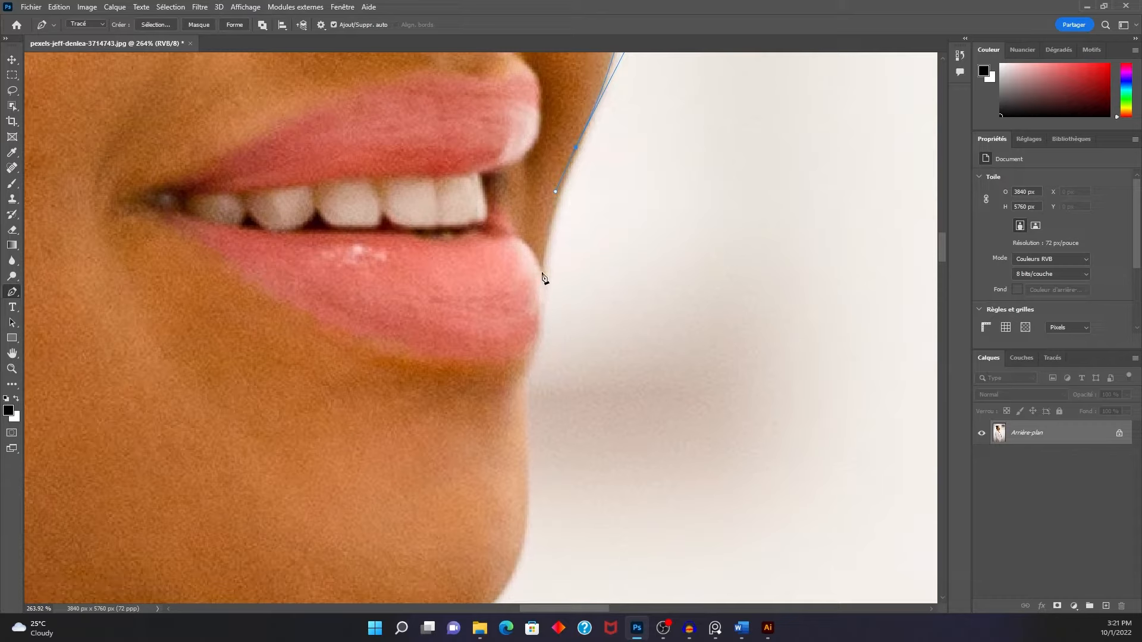
pyautogui.moveTo(542, 273); pyautogui.dragTo(543, 308)
pyautogui.moveTo(525, 395); pyautogui.dragTo(514, 284)
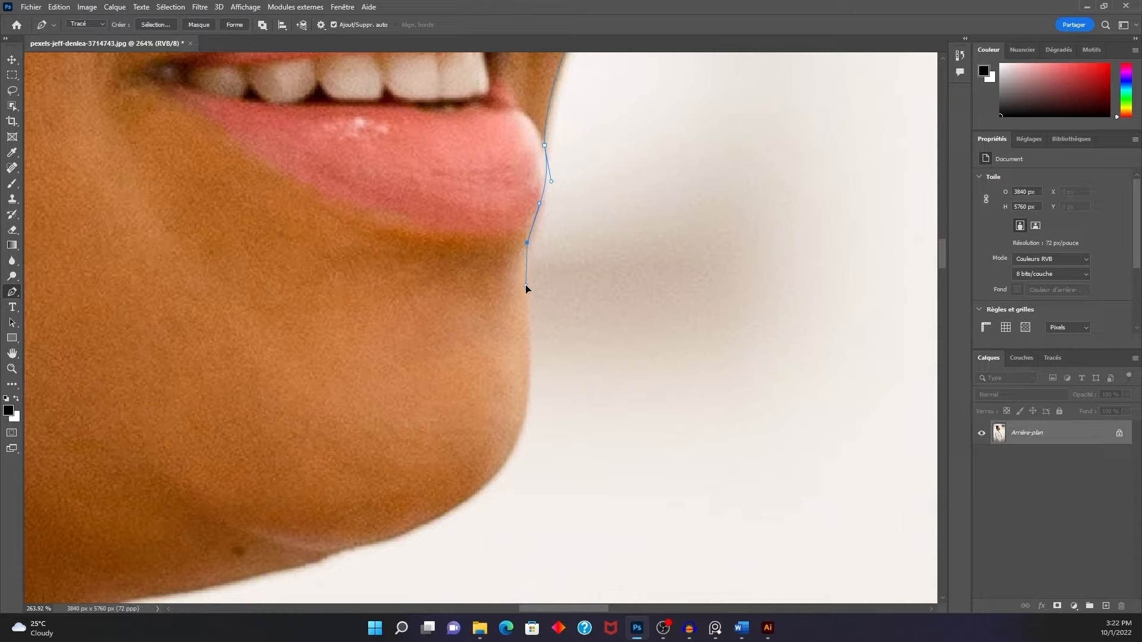
# Step: Trace the rounded front of the chin with curved segments, ending at an anchor on its underside
pyautogui.moveTo(525, 394); pyautogui.dragTo(522, 332)
pyautogui.moveTo(326, 362); pyautogui.dragTo(455, 338)
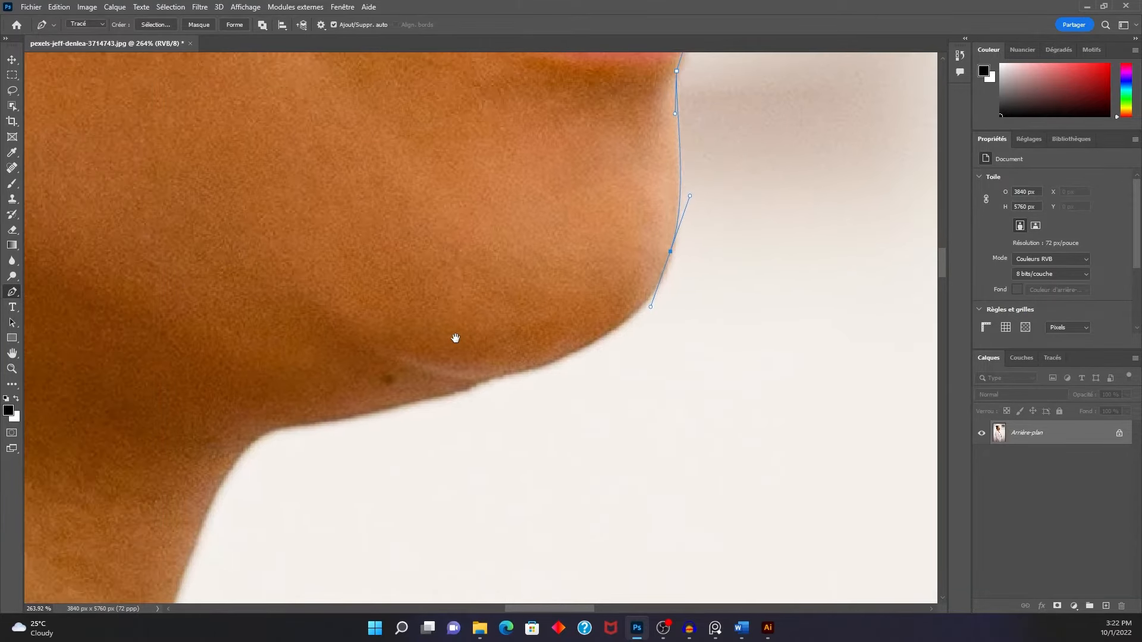
pyautogui.click(502, 375)
# Step: Extend the path along the underside of the jaw and around the bend onto the top of the neck
pyautogui.moveTo(444, 376); pyautogui.dragTo(545, 362)
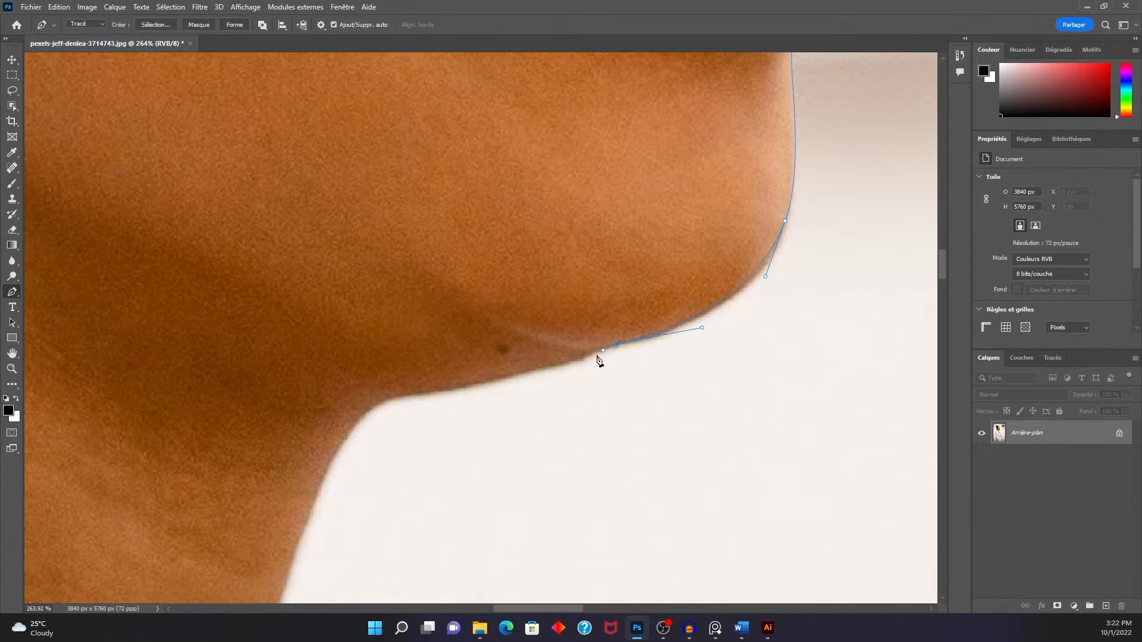
pyautogui.click(494, 391)
pyautogui.hotkey('ctrl', 'z')
pyautogui.moveTo(525, 388); pyautogui.dragTo(612, 334)
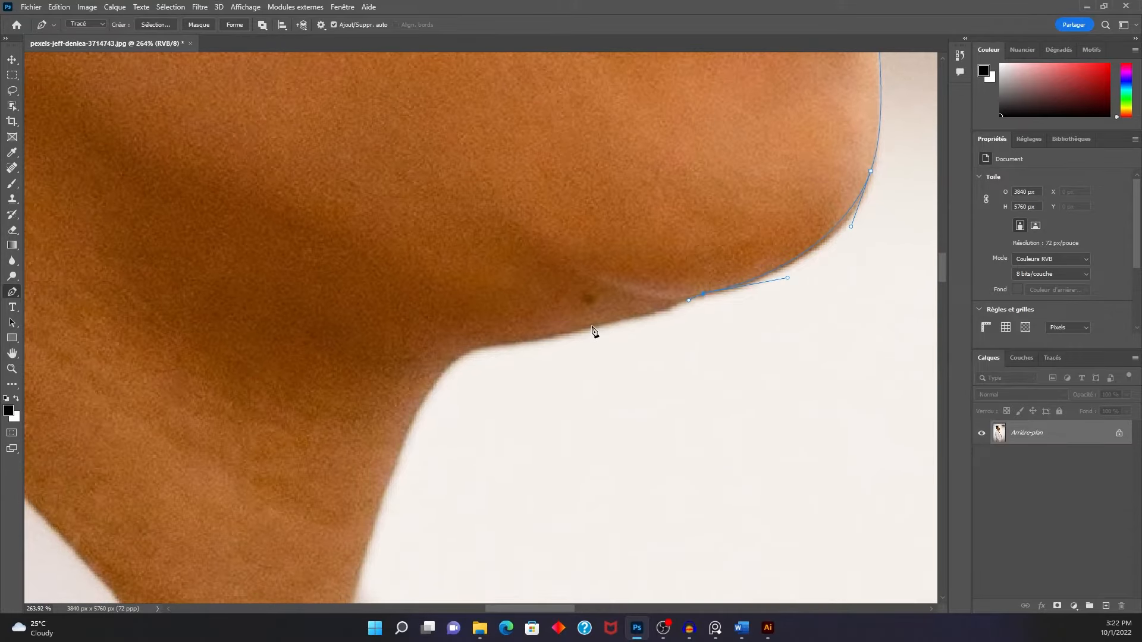
pyautogui.moveTo(597, 325); pyautogui.dragTo(536, 266)
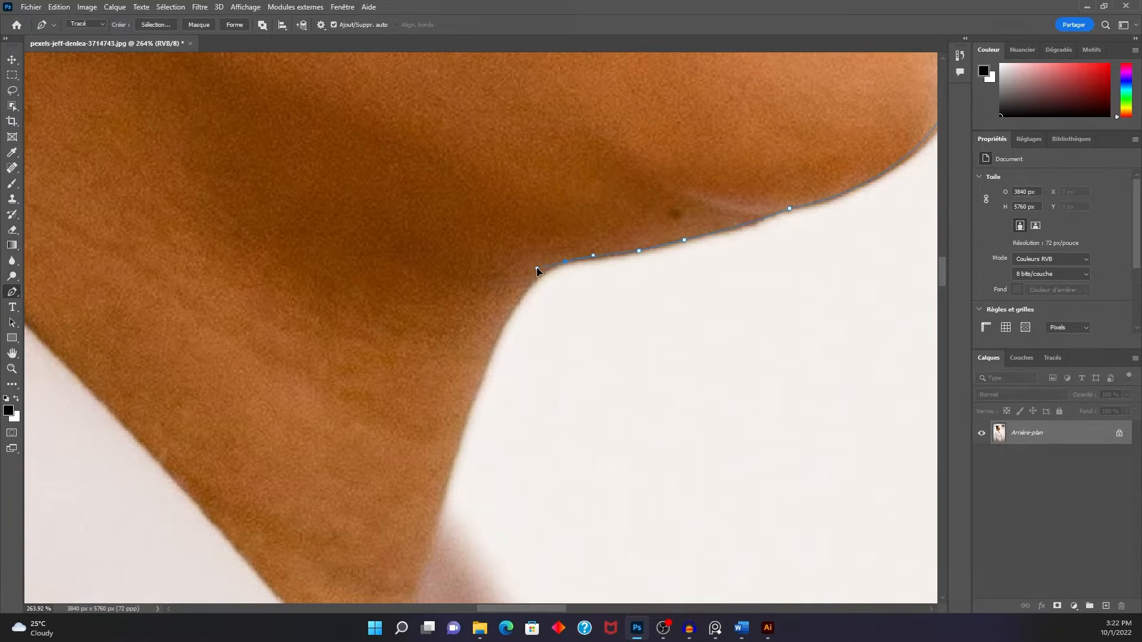
pyautogui.moveTo(534, 327); pyautogui.dragTo(519, 280)
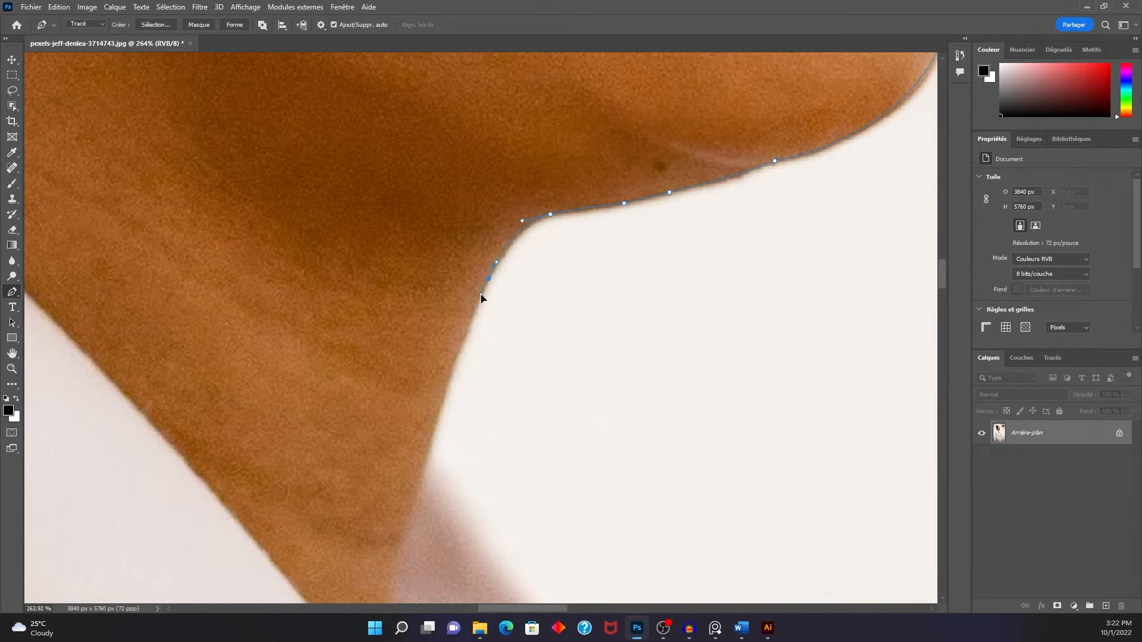
pyautogui.moveTo(479, 296); pyautogui.dragTo(479, 302)
# Step: Trace down the front of the neck to an anchor where it meets the far collar, aiming its handle along the collar edge
pyautogui.moveTo(476, 364); pyautogui.dragTo(483, 305)
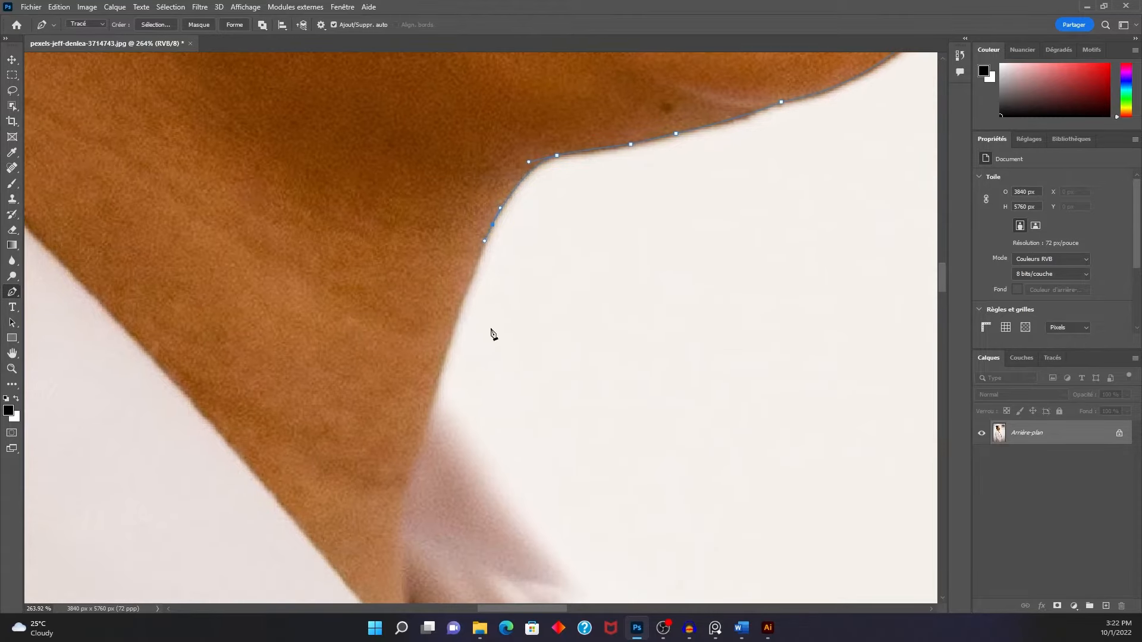
pyautogui.moveTo(479, 359); pyautogui.dragTo(486, 331)
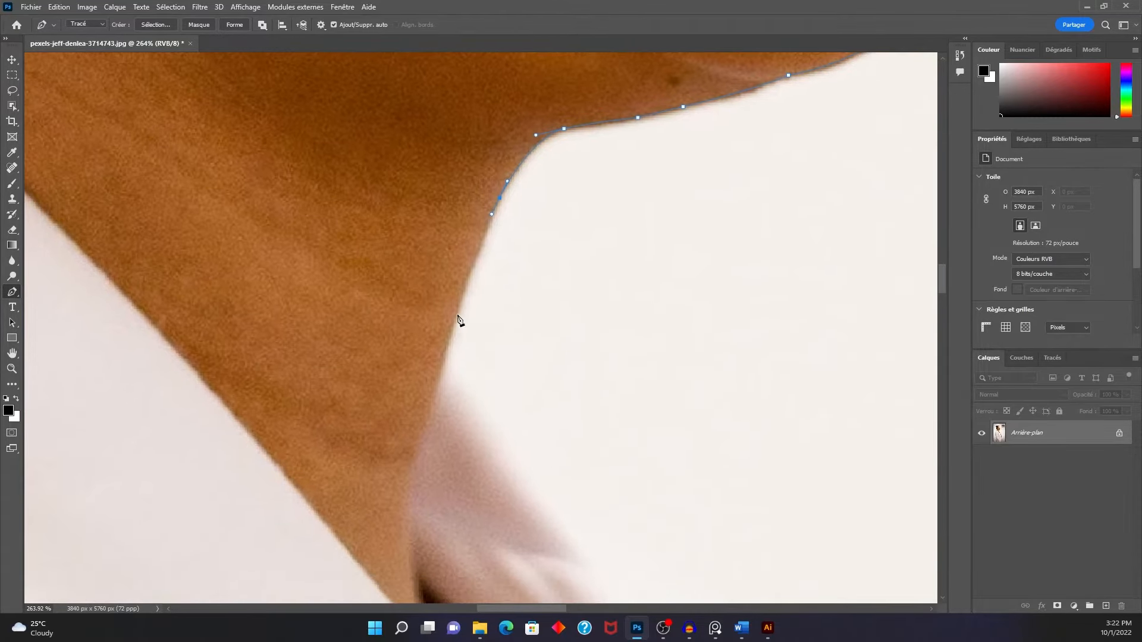
pyautogui.scroll(-10, 458, 317)
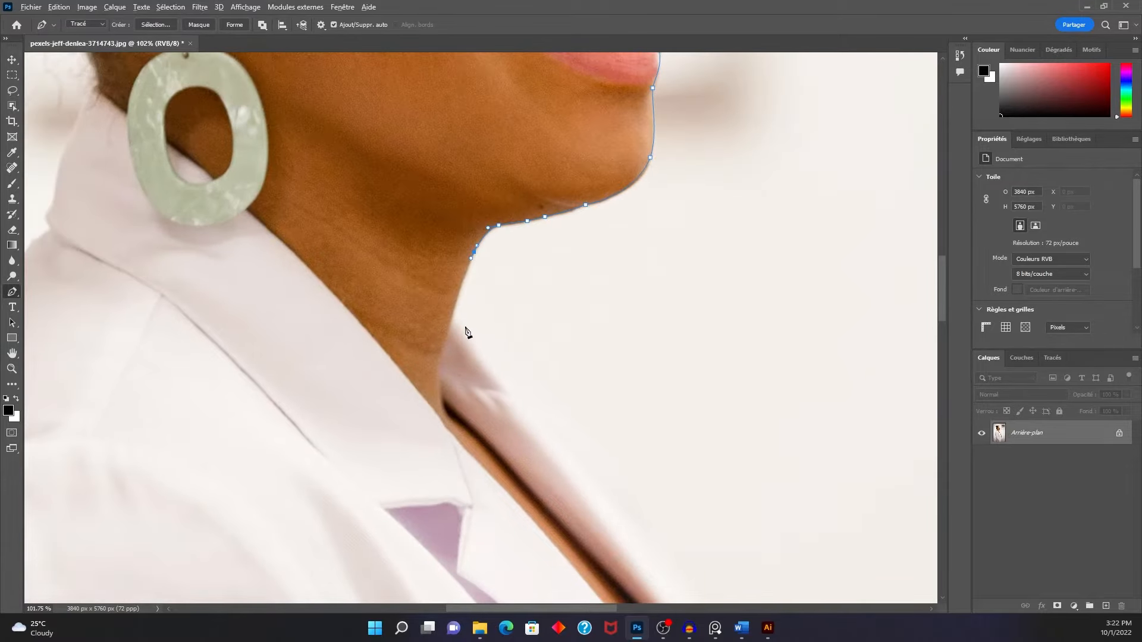
pyautogui.scroll(7, 462, 327)
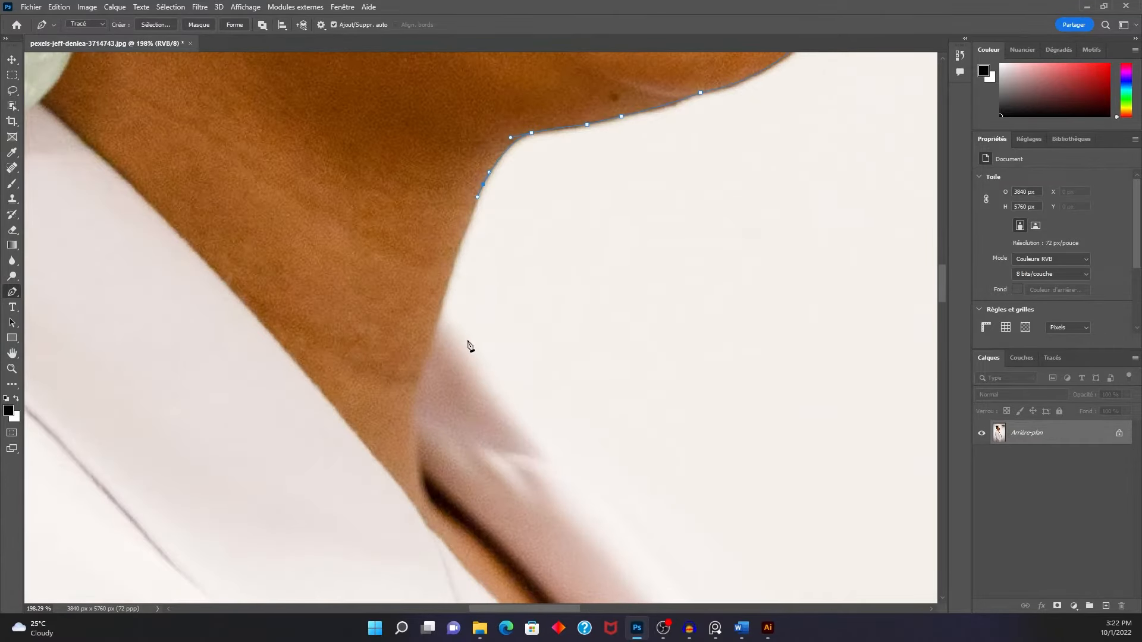
pyautogui.moveTo(470, 348); pyautogui.dragTo(407, 300)
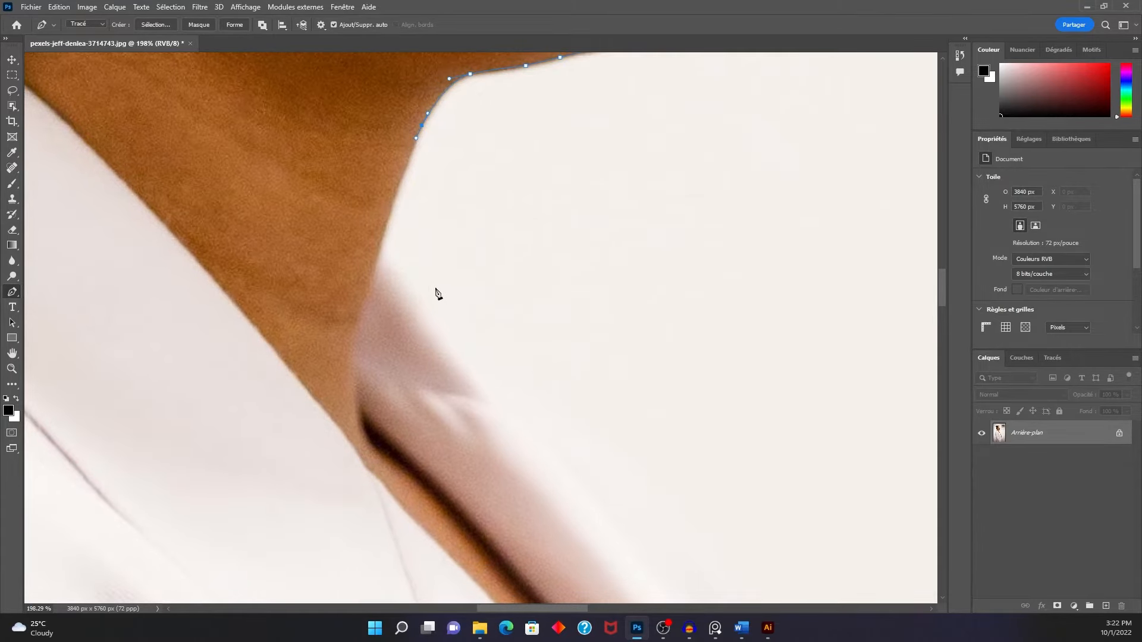
pyautogui.scroll(-5, 398, 294)
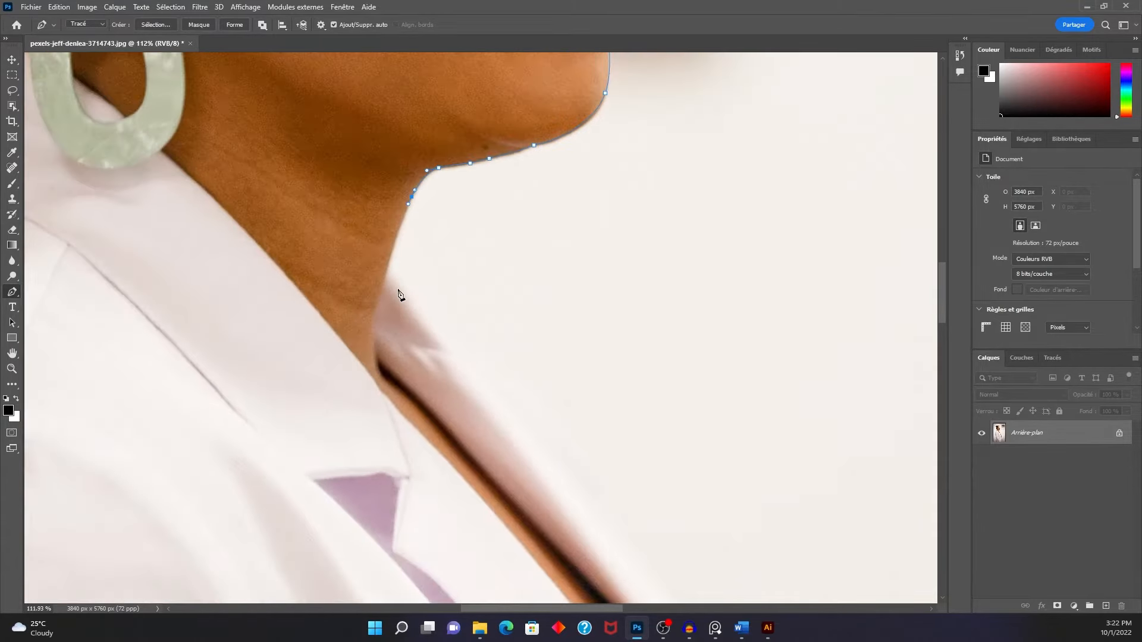
pyautogui.scroll(-5, 406, 273)
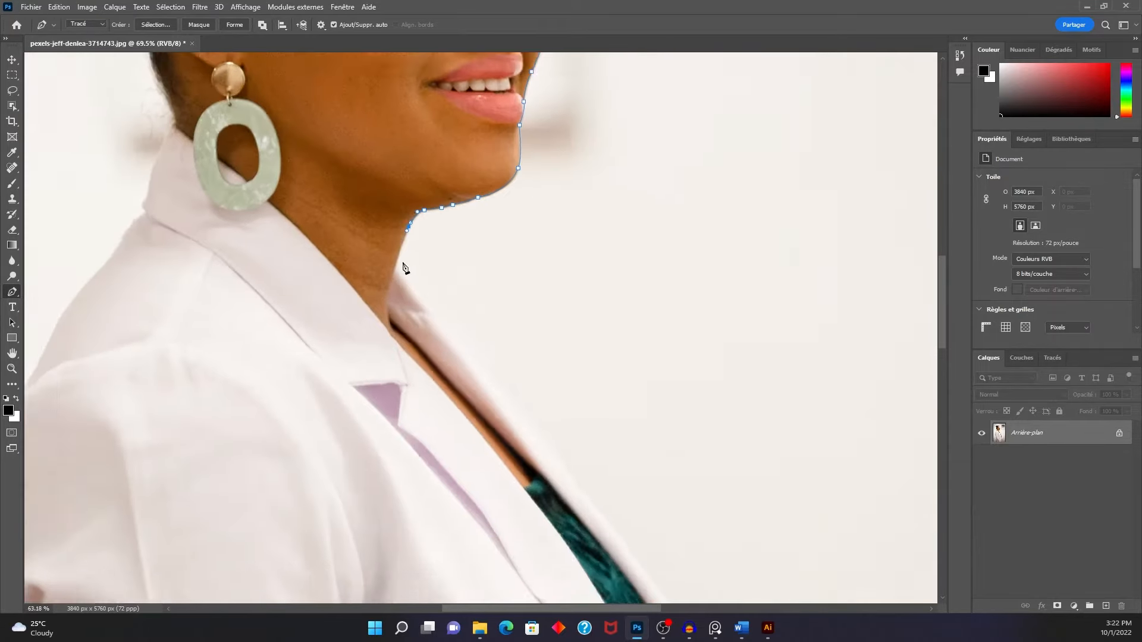
pyautogui.moveTo(404, 266); pyautogui.dragTo(531, 275)
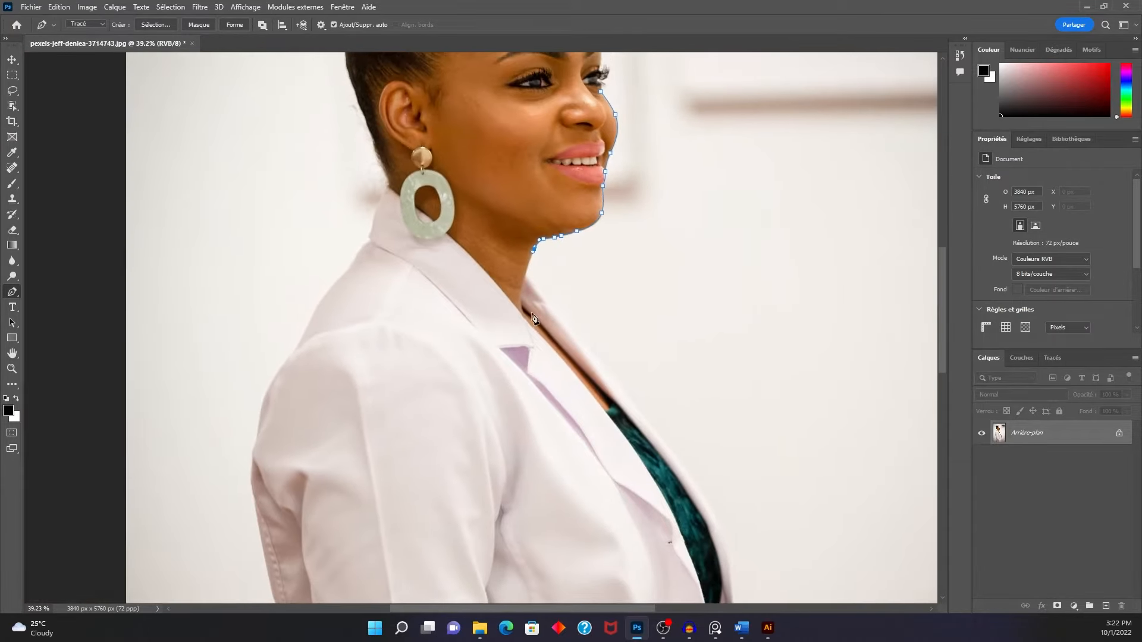
pyautogui.scroll(3, 534, 288)
pyautogui.scroll(1, 534, 288)
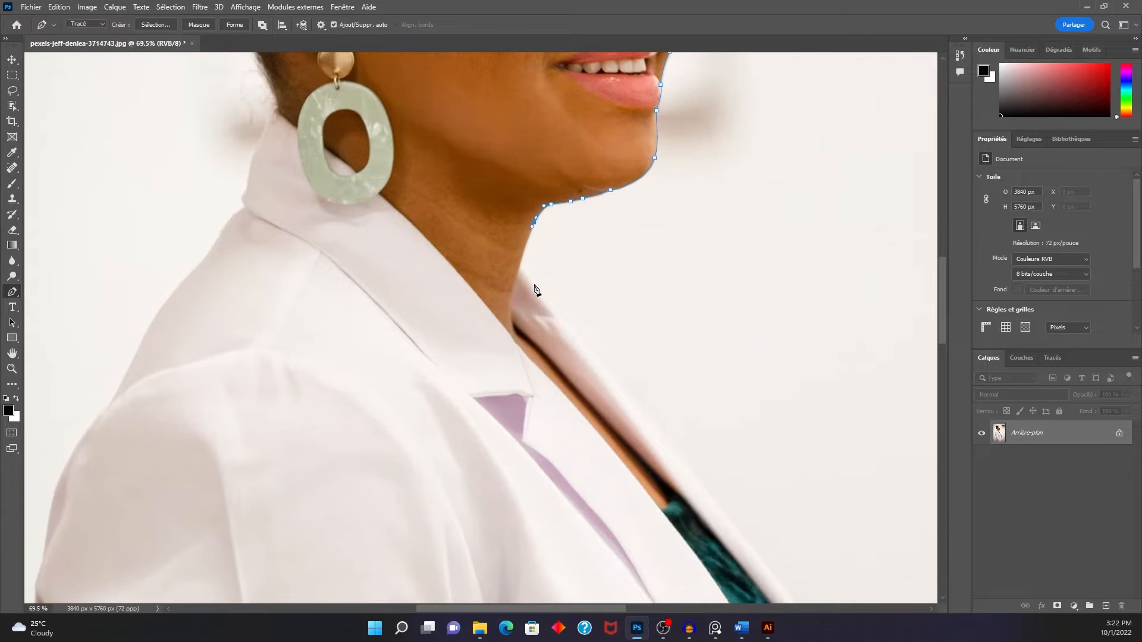
pyautogui.scroll(1, 523, 280)
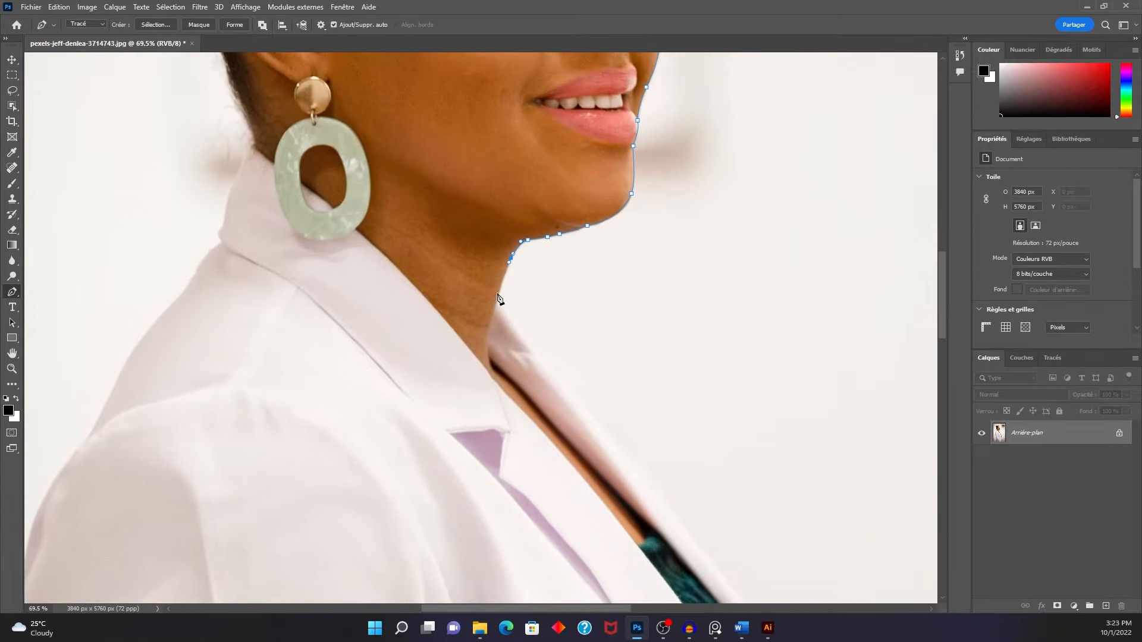
pyautogui.scroll(5, 500, 302)
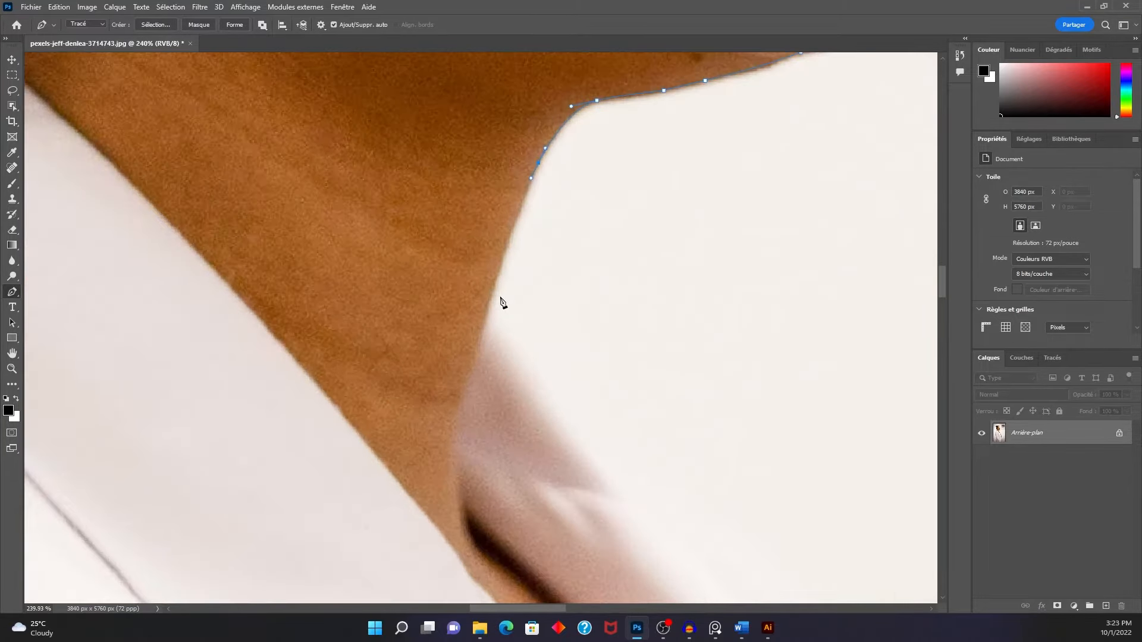
pyautogui.moveTo(489, 304); pyautogui.dragTo(575, 405)
pyautogui.press('space')
pyautogui.moveTo(614, 484); pyautogui.dragTo(361, 217)
pyautogui.scroll(-2, 363, 223)
pyautogui.scroll(1, 398, 259)
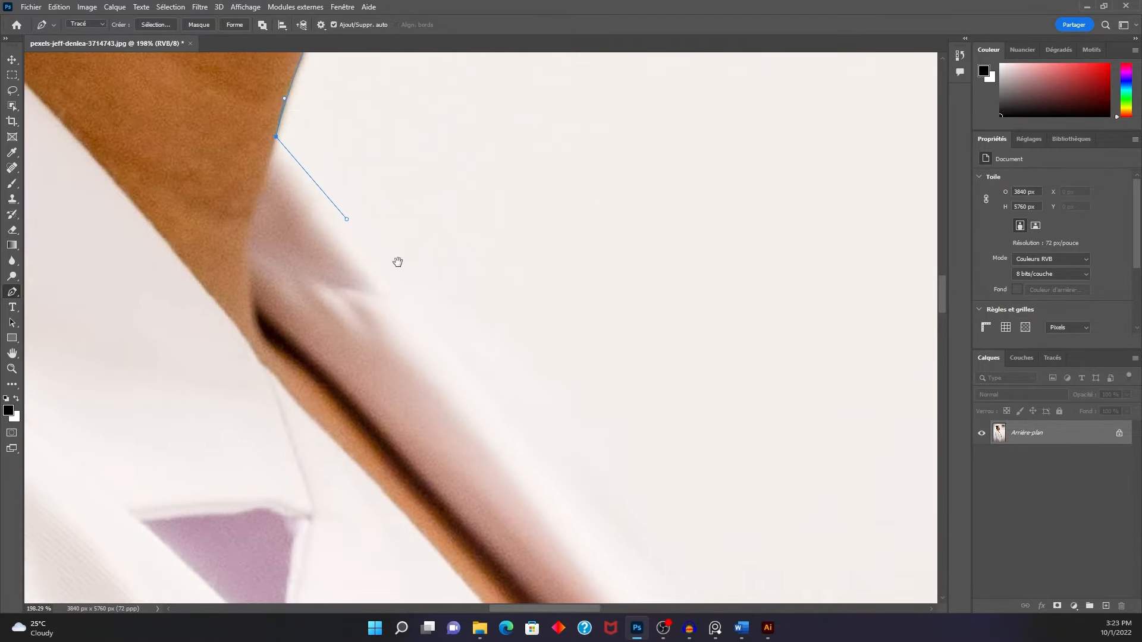
pyautogui.click(405, 280)
pyautogui.moveTo(411, 286); pyautogui.dragTo(427, 296)
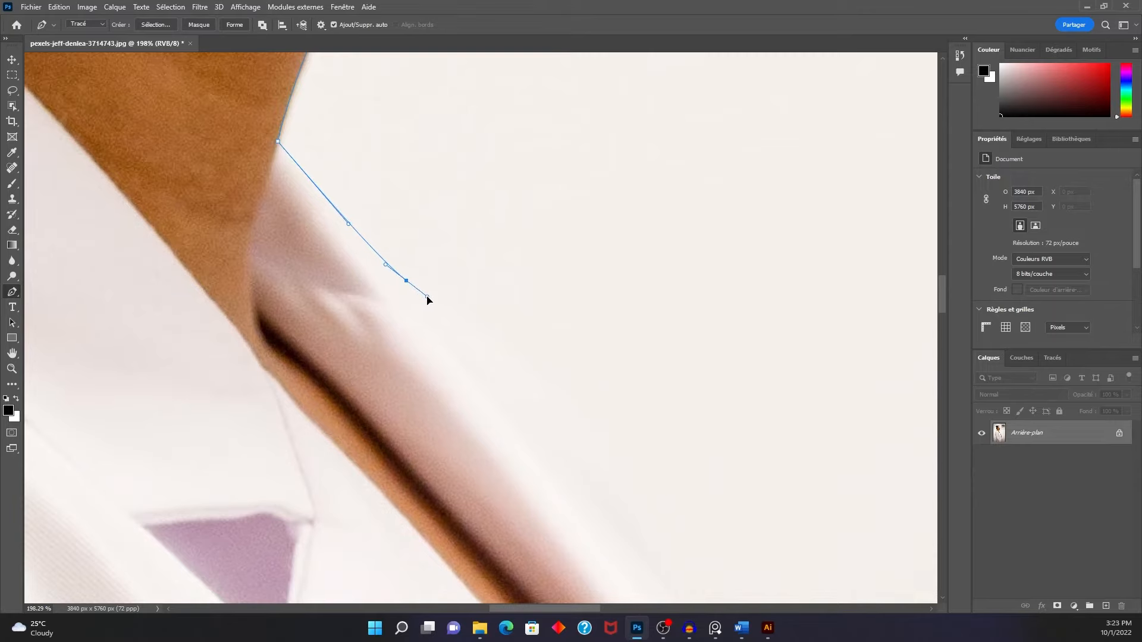
pyautogui.moveTo(520, 398); pyautogui.dragTo(427, 240)
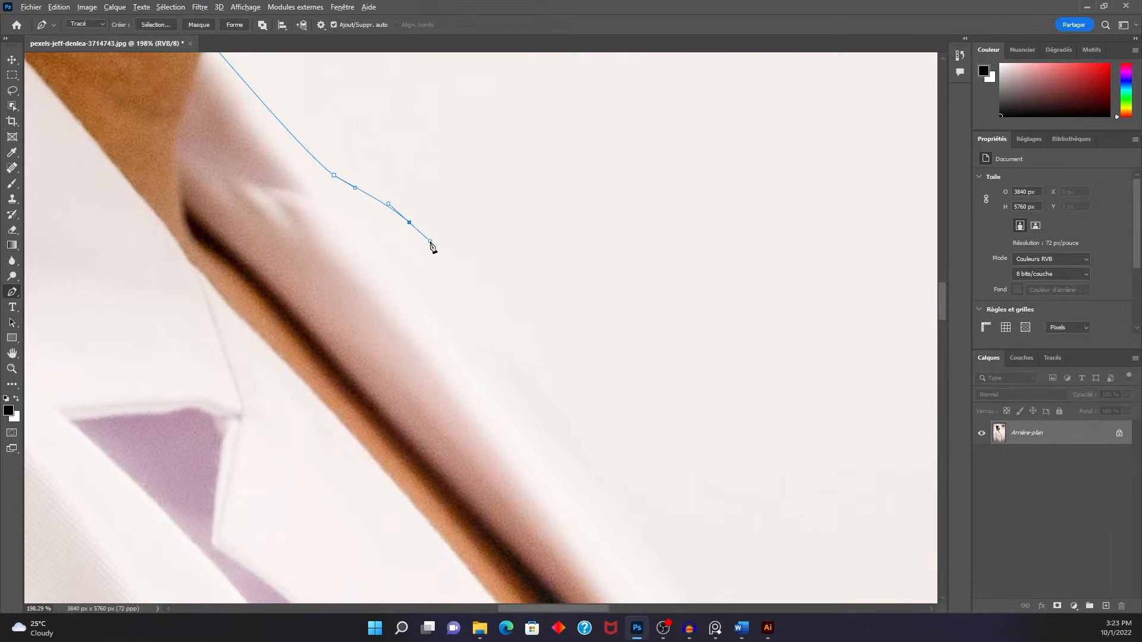
pyautogui.scroll(-5, 431, 243)
pyautogui.scroll(-3, 430, 243)
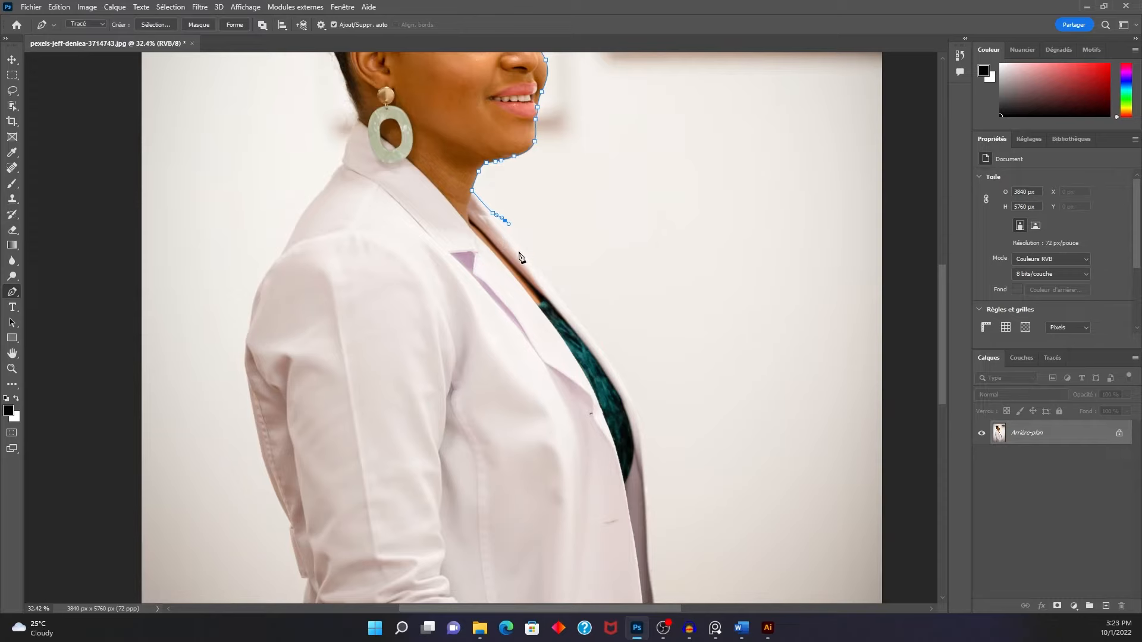
pyautogui.scroll(3, 531, 247)
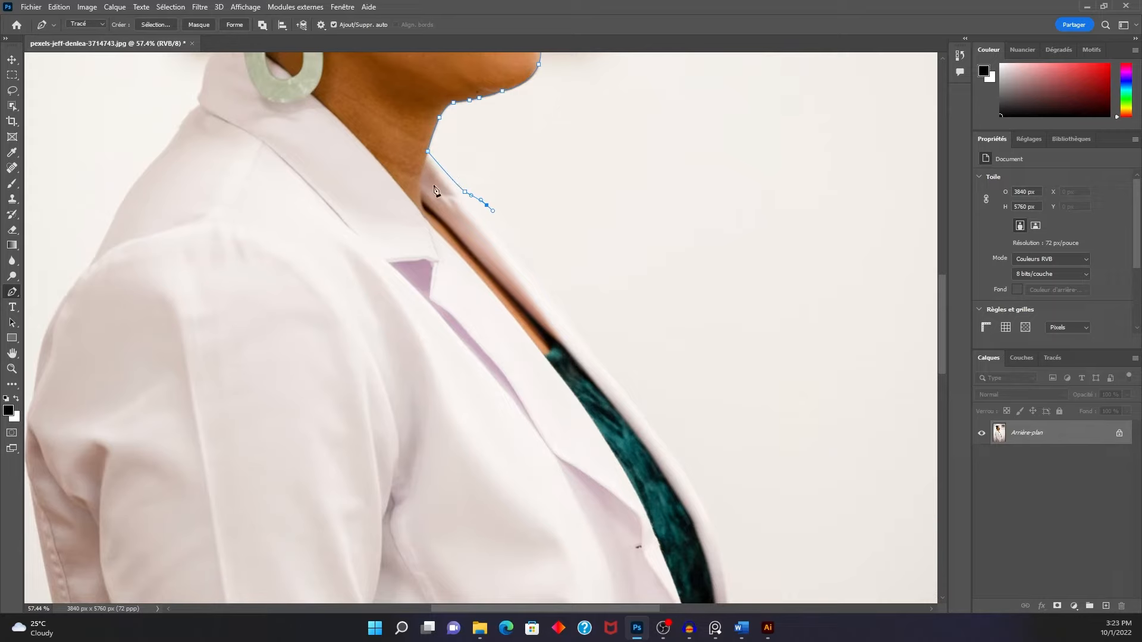
pyautogui.scroll(2, 469, 211)
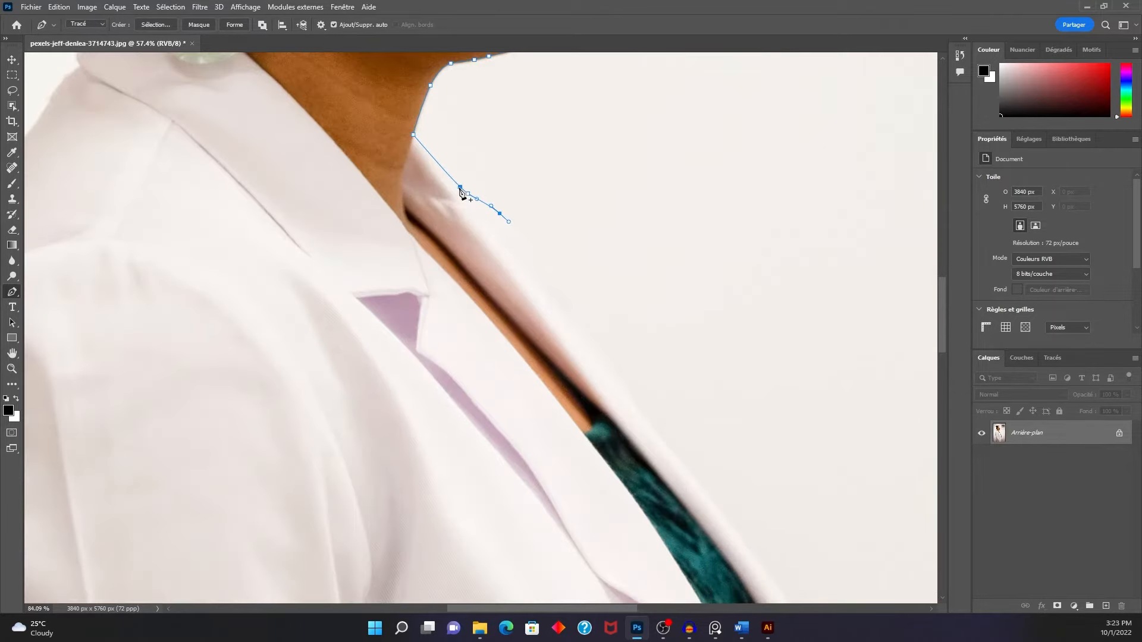
pyautogui.hotkey('ctrl', 'z')
pyautogui.hotkey('ctrl', 'z')
# Step: Trace the outer edge of the far collar with curved segments, from the neck down to beside the green top
pyautogui.scroll(1, 459, 202)
pyautogui.moveTo(508, 237); pyautogui.dragTo(487, 235)
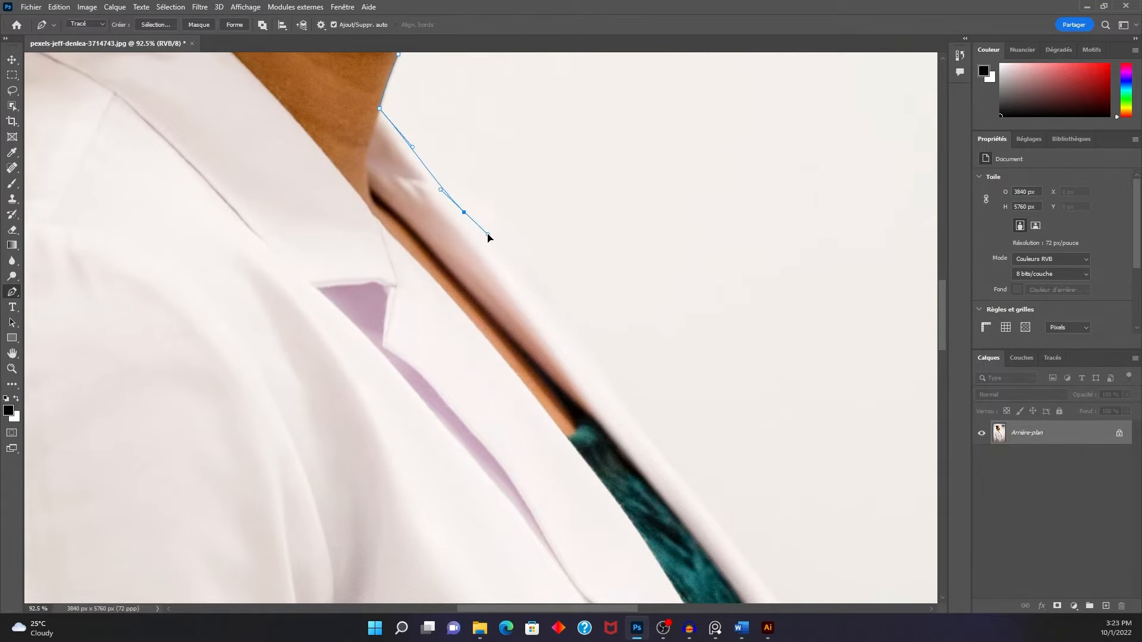
pyautogui.moveTo(538, 312); pyautogui.dragTo(450, 212)
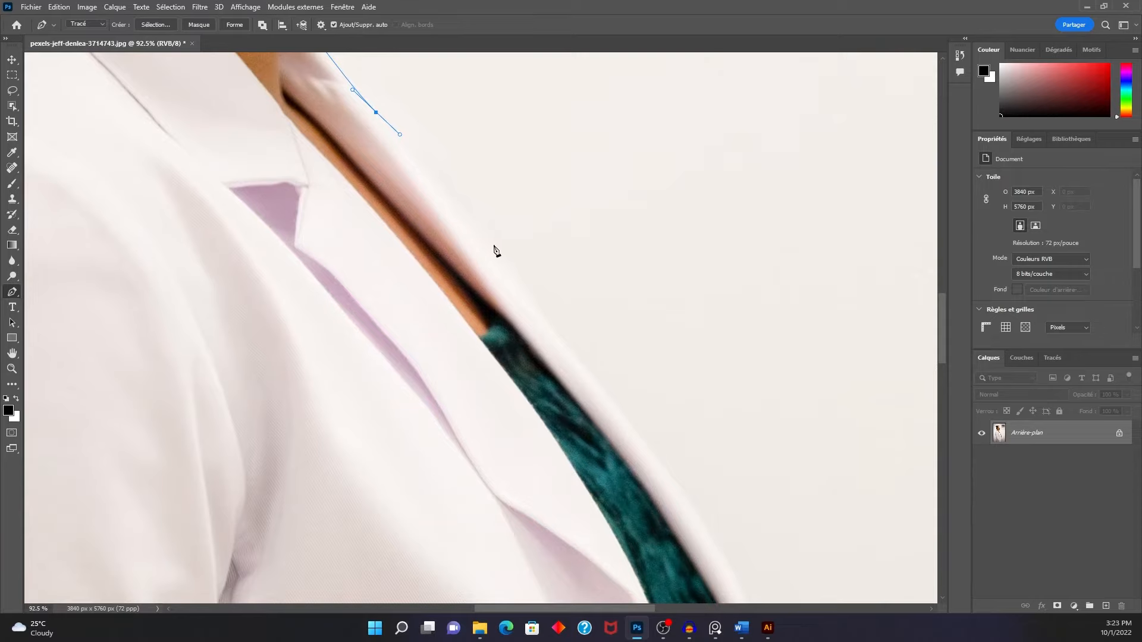
pyautogui.moveTo(493, 247); pyautogui.dragTo(515, 273)
pyautogui.moveTo(547, 324); pyautogui.dragTo(443, 195)
pyautogui.moveTo(493, 256); pyautogui.dragTo(429, 173)
pyautogui.moveTo(505, 259); pyautogui.dragTo(531, 297)
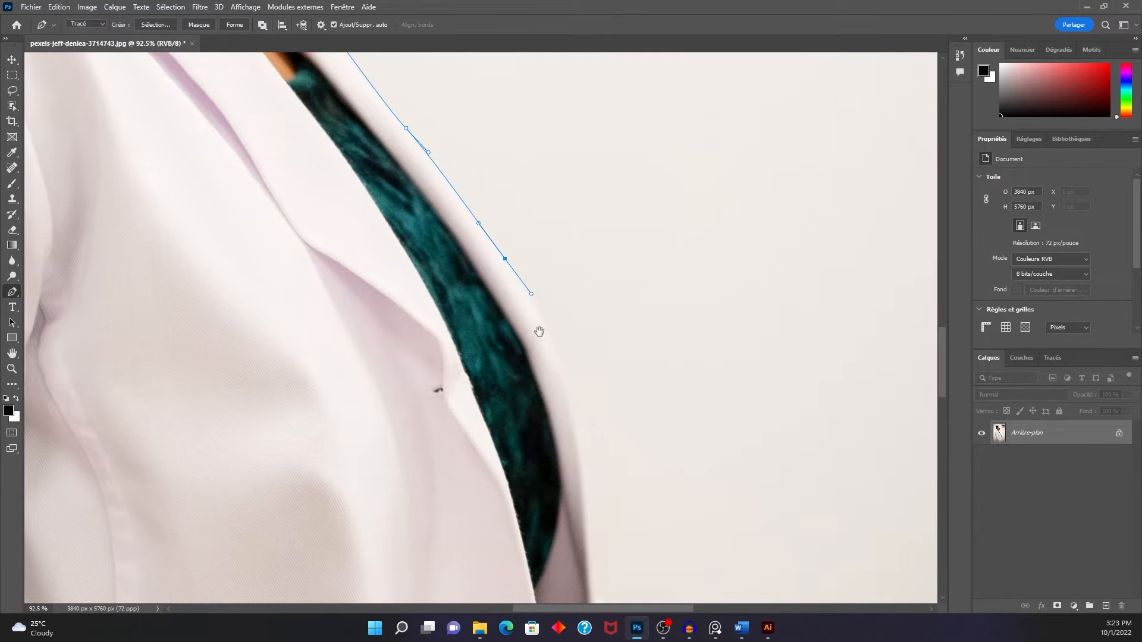
# Step: Examine how closely the traced path follows the neck and the far collar edge
pyautogui.moveTo(545, 345); pyautogui.dragTo(528, 293)
pyautogui.scroll(-5, 528, 293)
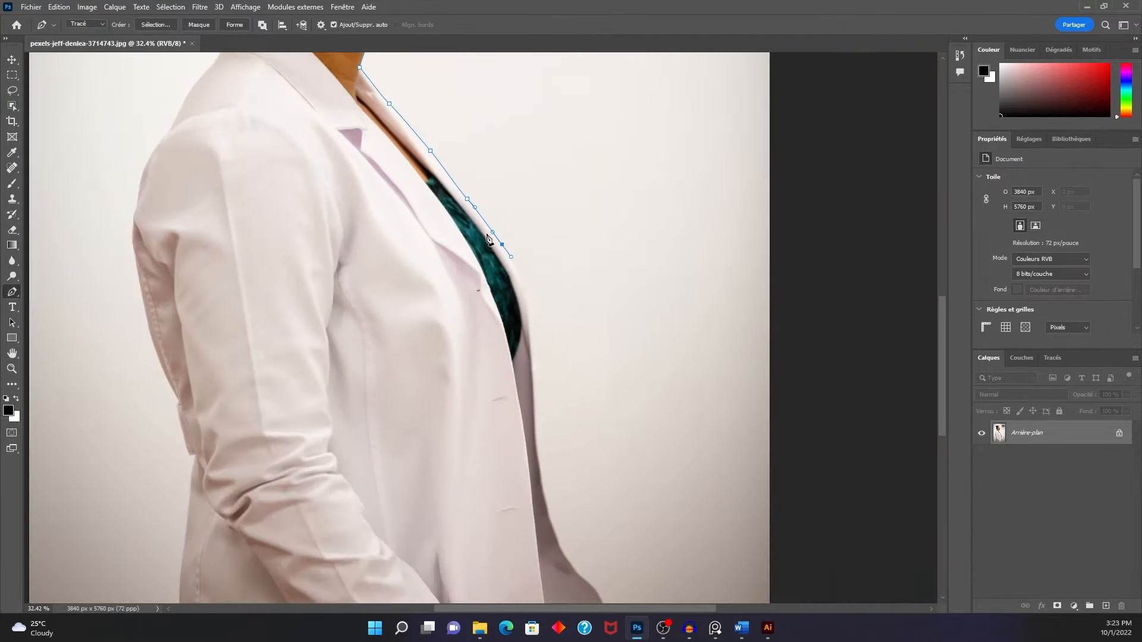
pyautogui.moveTo(415, 168); pyautogui.dragTo(506, 295)
pyautogui.scroll(1, 509, 296)
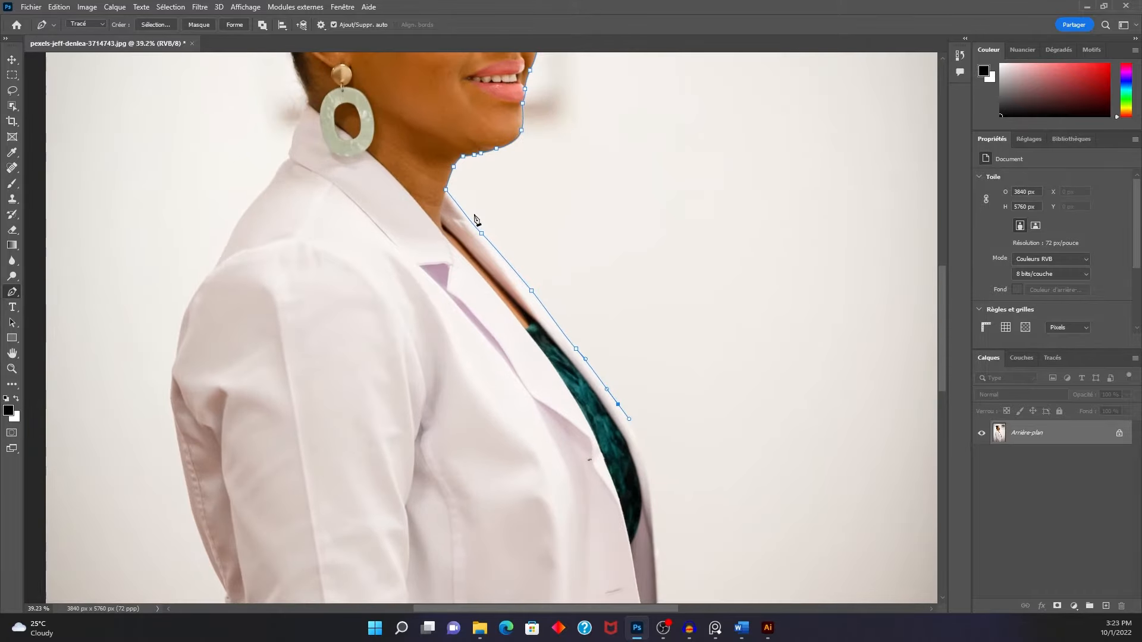
pyautogui.moveTo(421, 178); pyautogui.dragTo(290, 179)
pyautogui.moveTo(430, 356); pyautogui.dragTo(522, 291)
pyautogui.scroll(2, 543, 382)
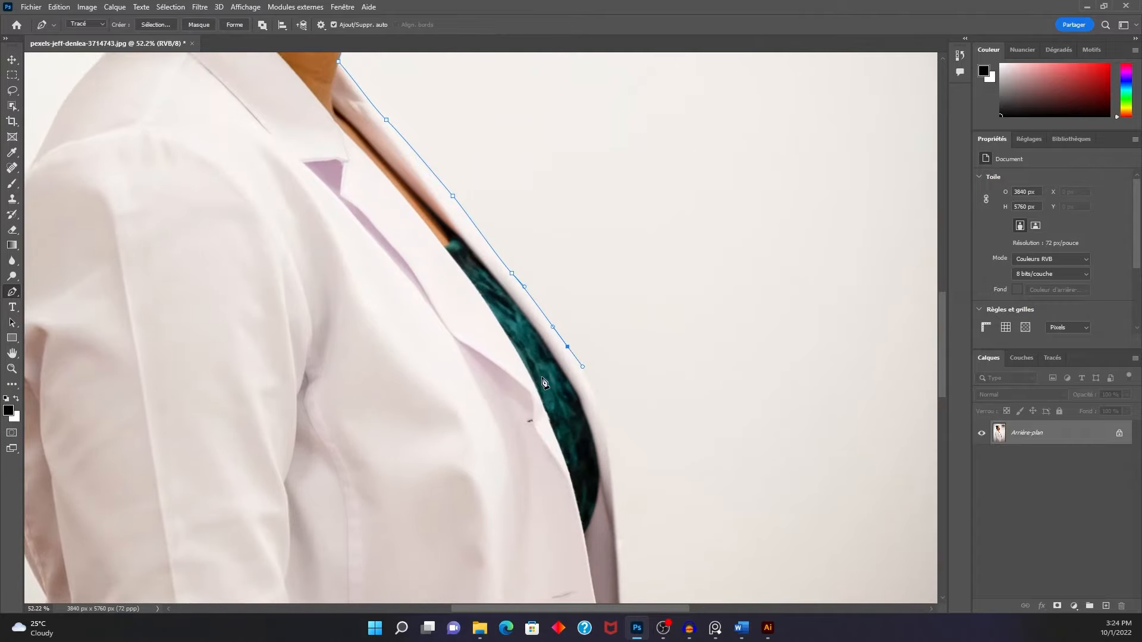
pyautogui.moveTo(530, 387); pyautogui.dragTo(484, 267)
pyautogui.scroll(2, 552, 274)
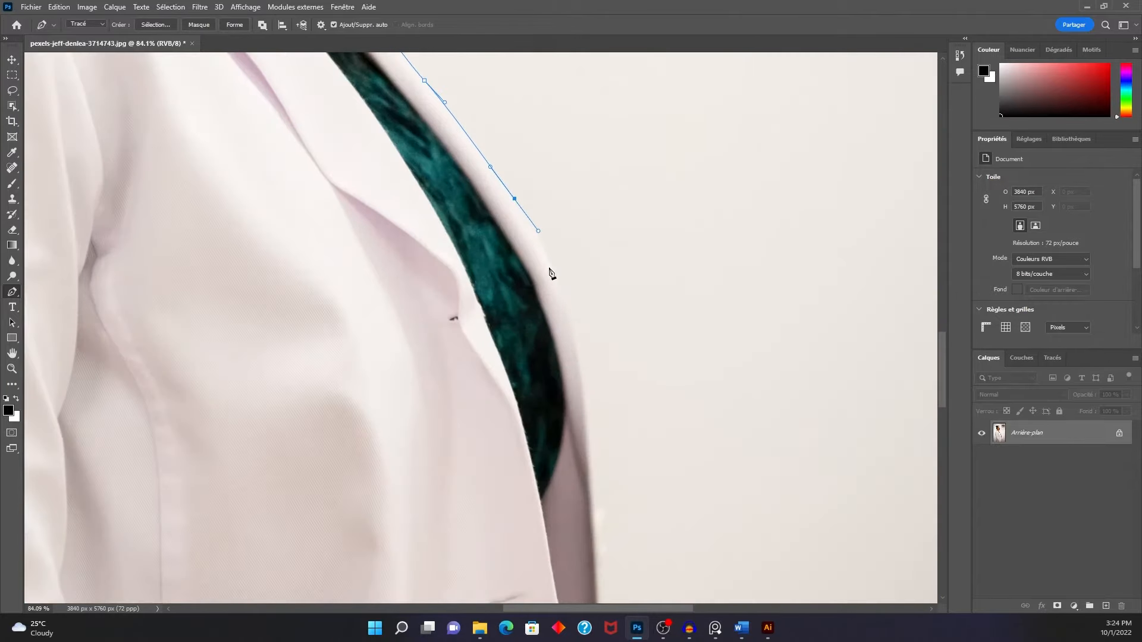
# Step: Curve the path around the bend of the far lapel beside the green top, aiming the handle down the coat edge
pyautogui.moveTo(563, 294); pyautogui.dragTo(614, 273)
pyautogui.scroll(2, 624, 258)
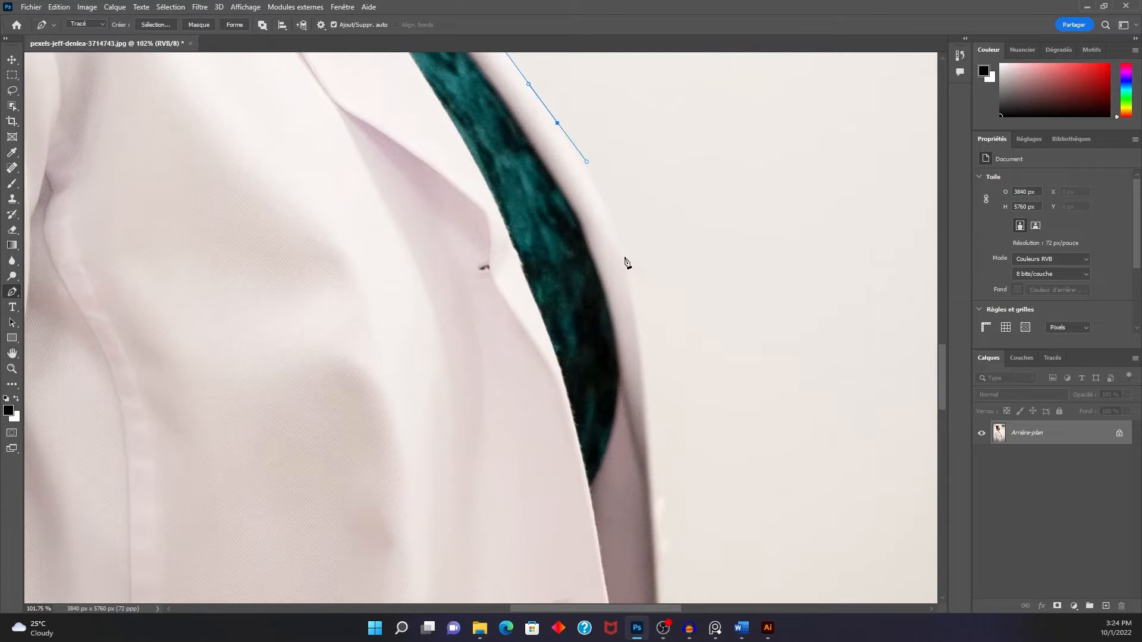
pyautogui.moveTo(598, 231); pyautogui.dragTo(480, 231)
pyautogui.click(514, 288)
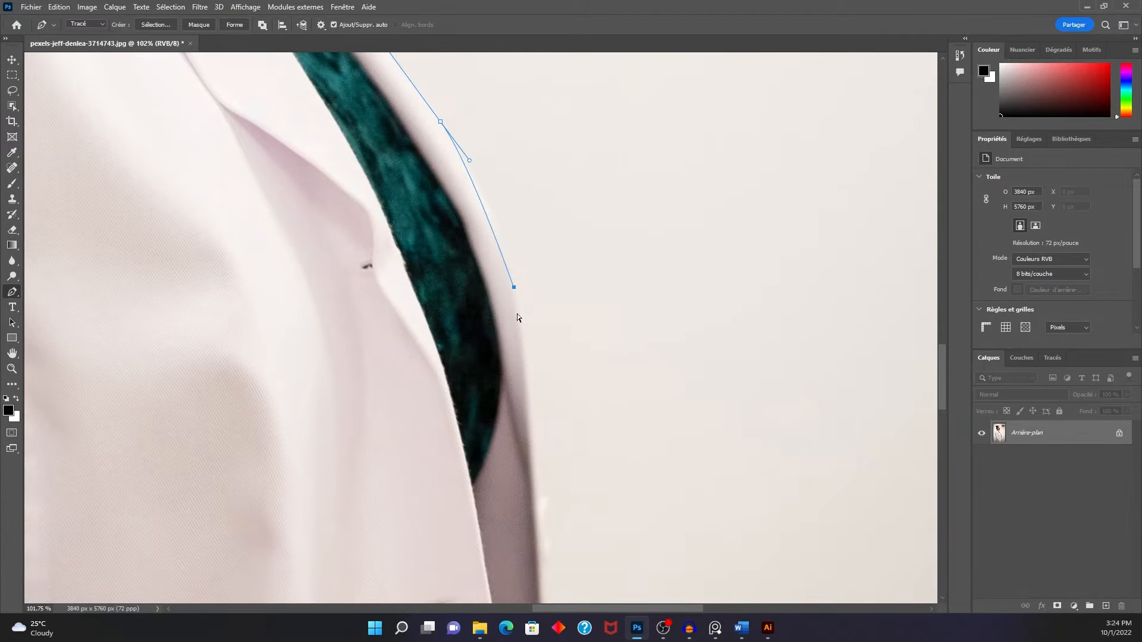
pyautogui.hotkey('ctrl', 'z')
pyautogui.moveTo(521, 328); pyautogui.dragTo(531, 313)
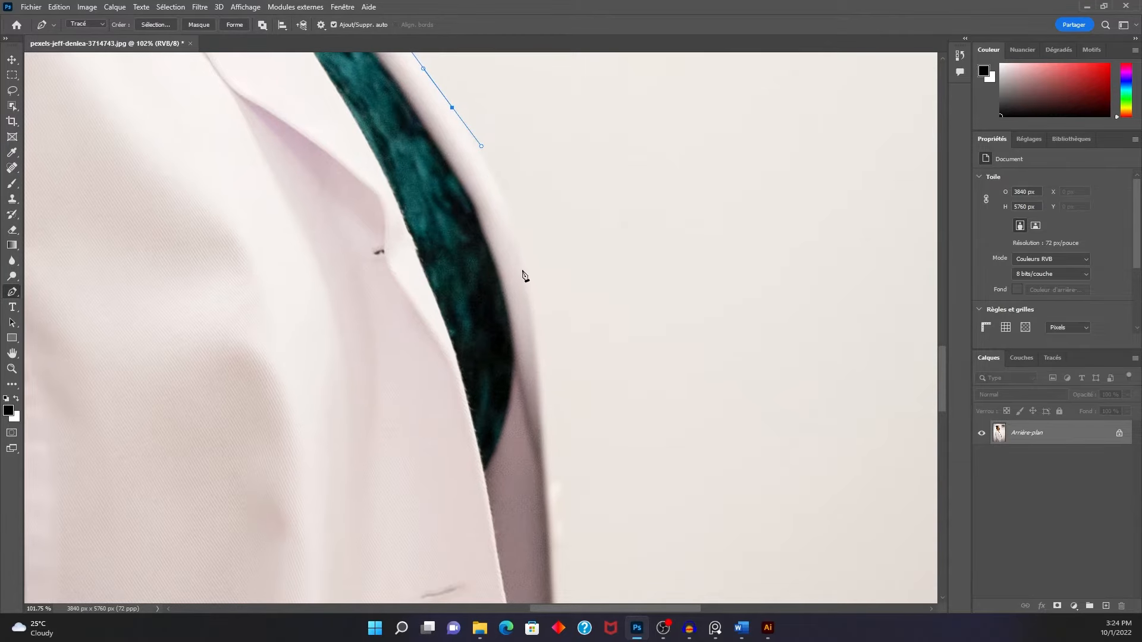
pyautogui.moveTo(529, 266); pyautogui.dragTo(540, 322)
# Step: Trace the coat's far front edge downward to the inward curve where the fabric flares out
pyautogui.moveTo(540, 408); pyautogui.dragTo(559, 260)
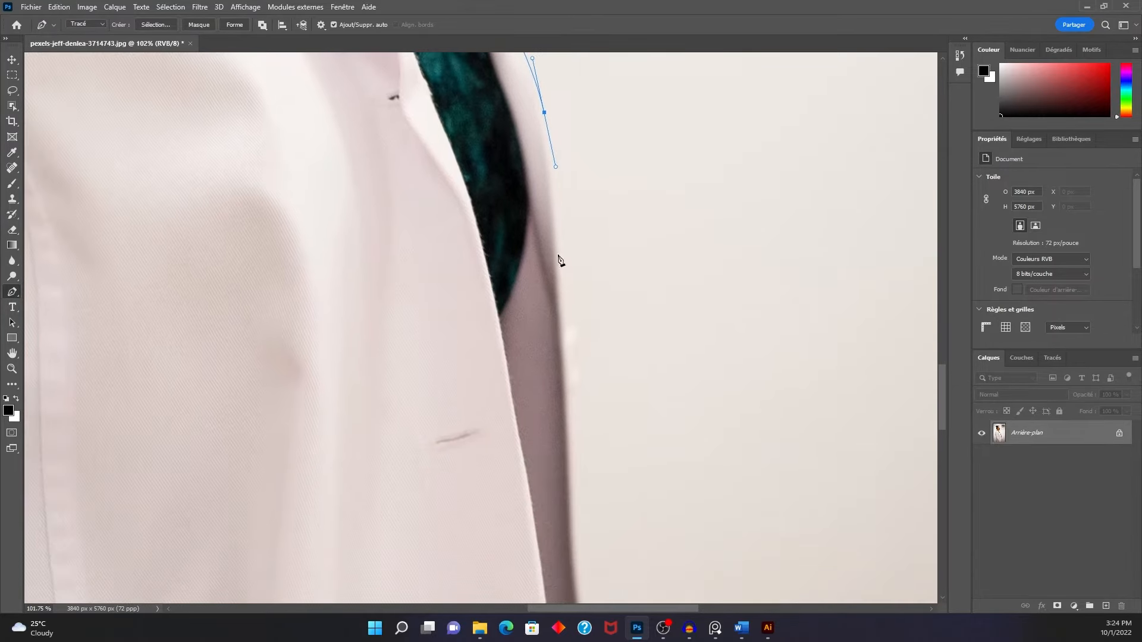
pyautogui.moveTo(573, 343); pyautogui.dragTo(471, 246)
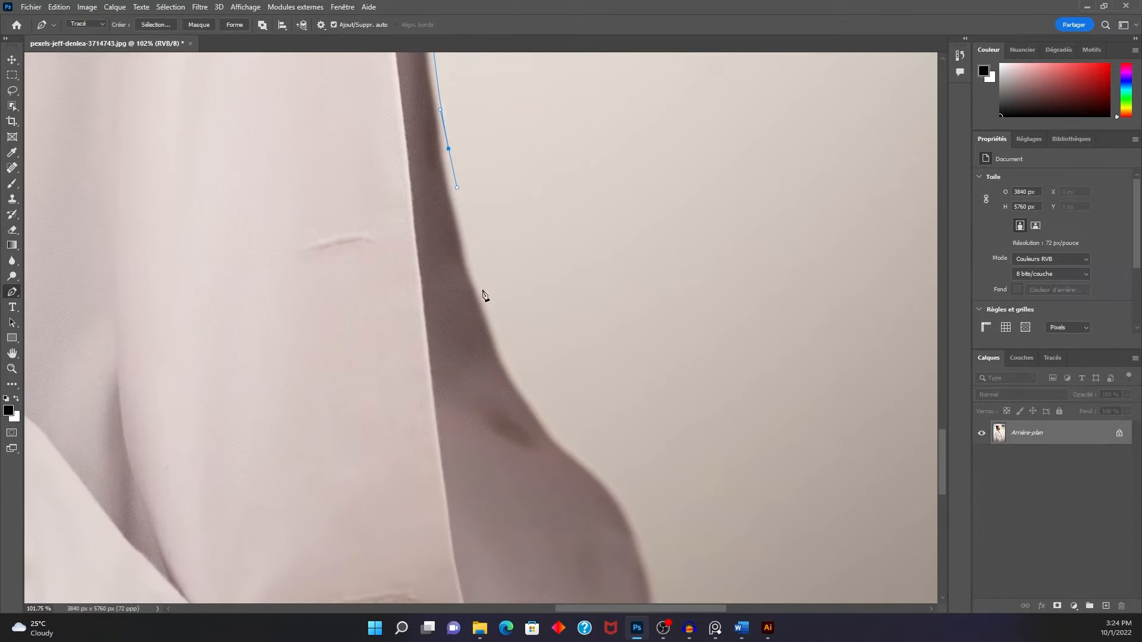
pyautogui.moveTo(520, 410); pyautogui.dragTo(449, 202)
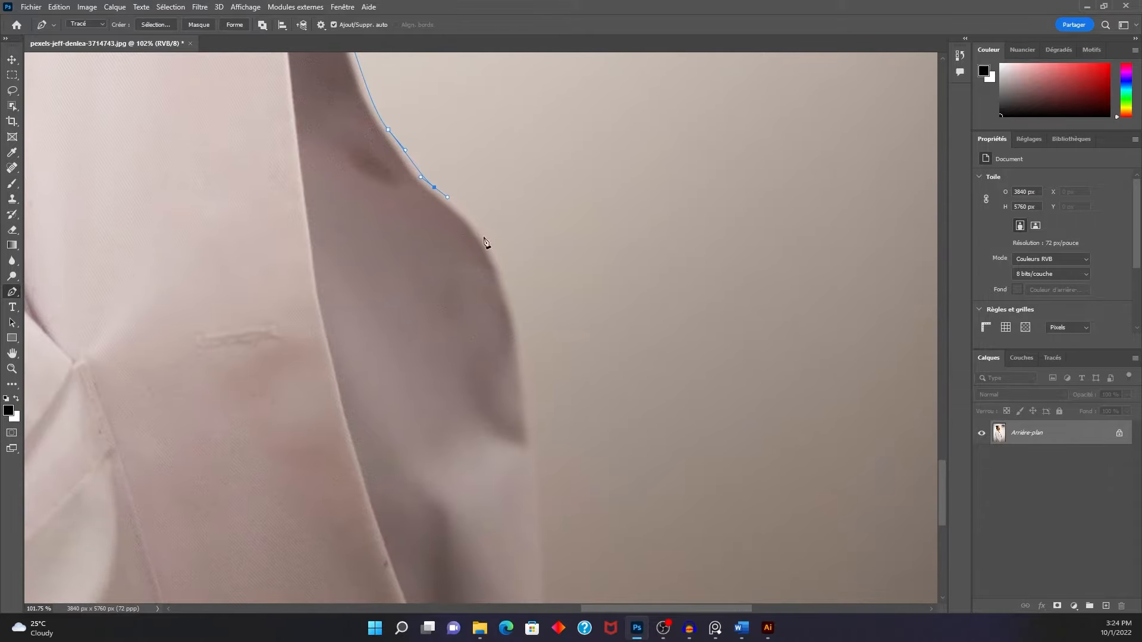
# Step: Trace around the rounded flare of the coat and down its side to an anchor below the dark fold
pyautogui.moveTo(488, 243); pyautogui.dragTo(501, 267)
pyautogui.scroll(2, 502, 268)
pyautogui.moveTo(503, 321); pyautogui.dragTo(486, 262)
pyautogui.scroll(1, 457, 233)
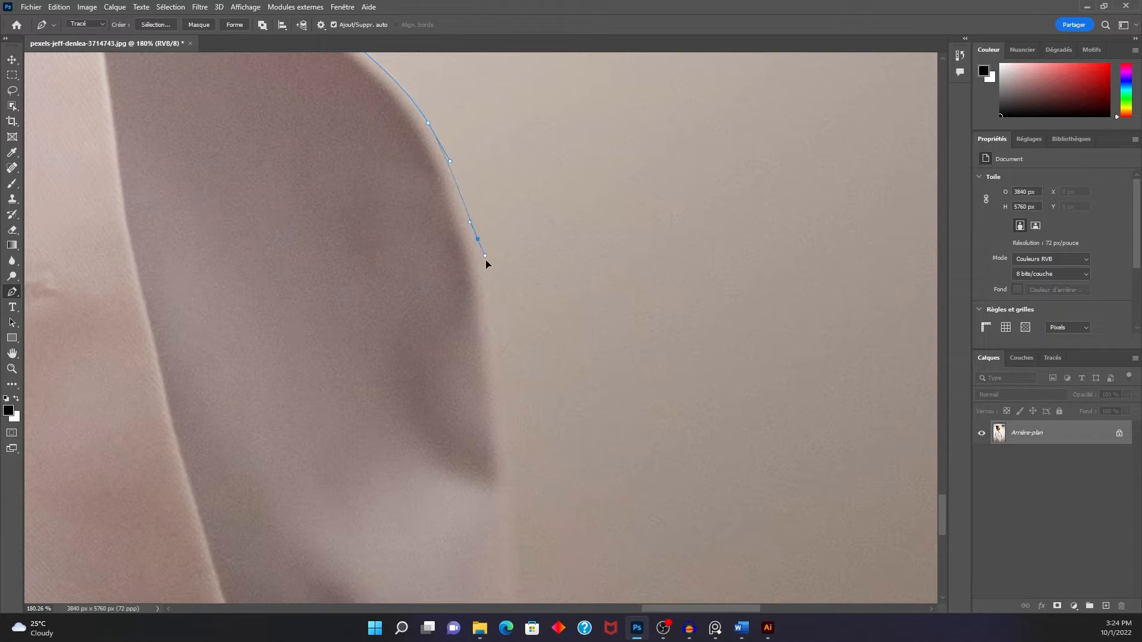
pyautogui.moveTo(489, 320); pyautogui.dragTo(466, 230)
pyautogui.click(481, 314)
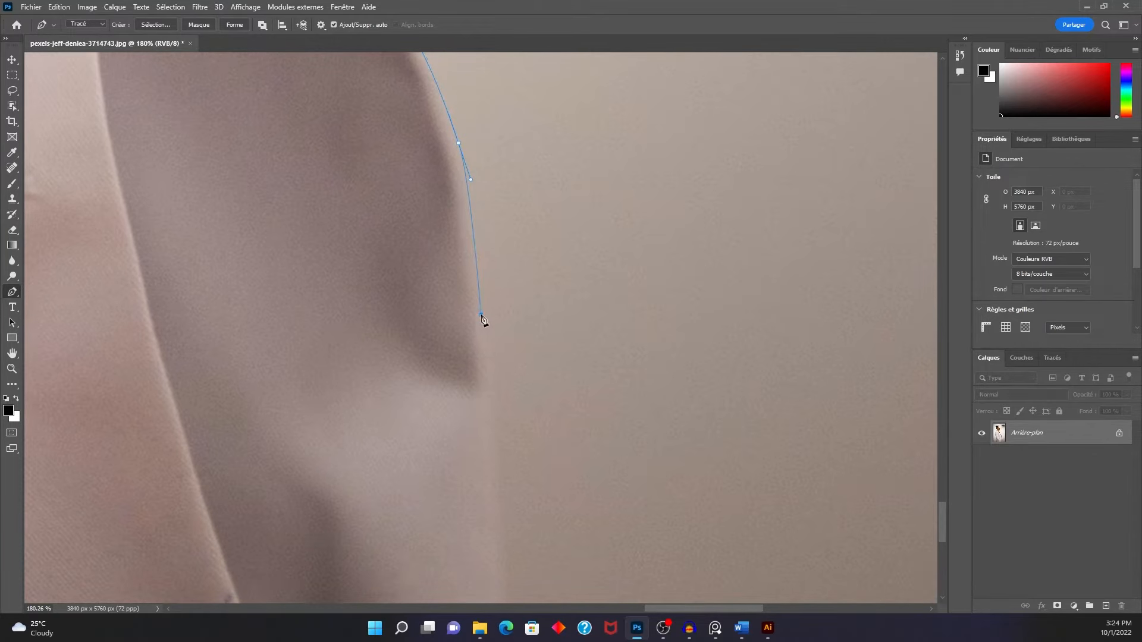
pyautogui.moveTo(482, 349); pyautogui.dragTo(487, 353)
pyautogui.moveTo(486, 405); pyautogui.dragTo(461, 227)
pyautogui.scroll(2, 465, 242)
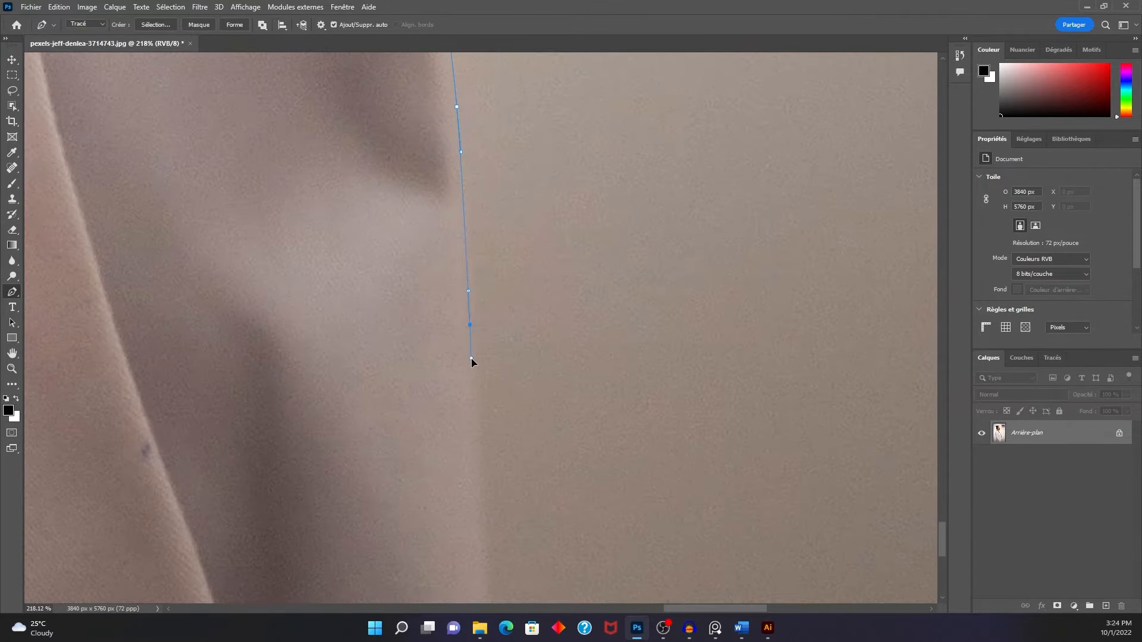
pyautogui.scroll(-8, 471, 361)
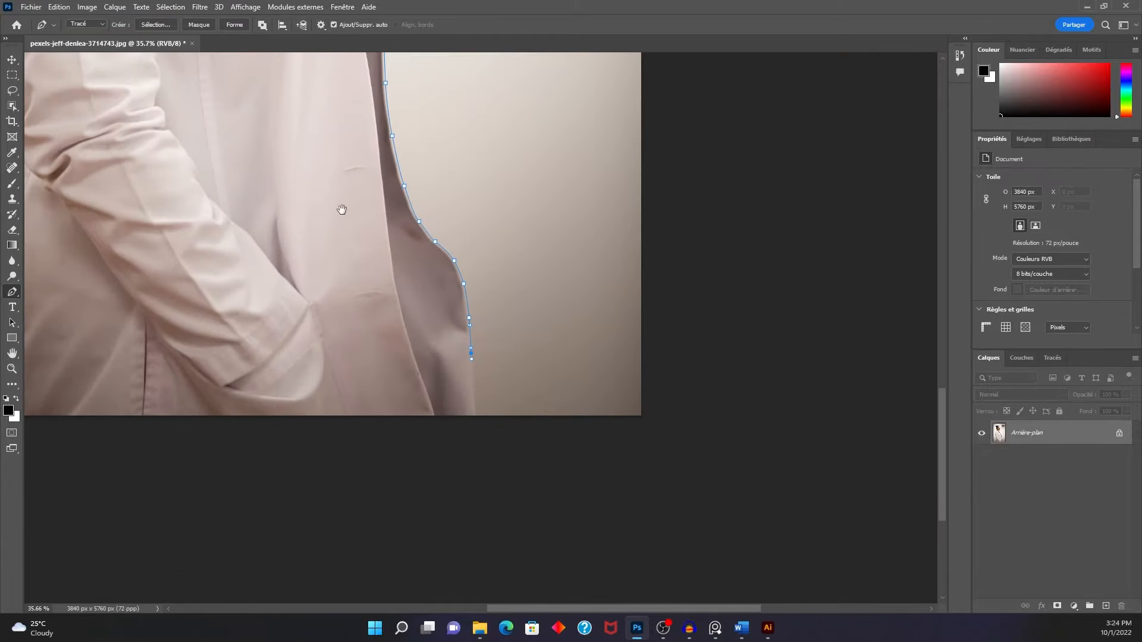
pyautogui.scroll(-4, 353, 239)
pyautogui.scroll(-2, 411, 250)
pyautogui.scroll(4, 521, 451)
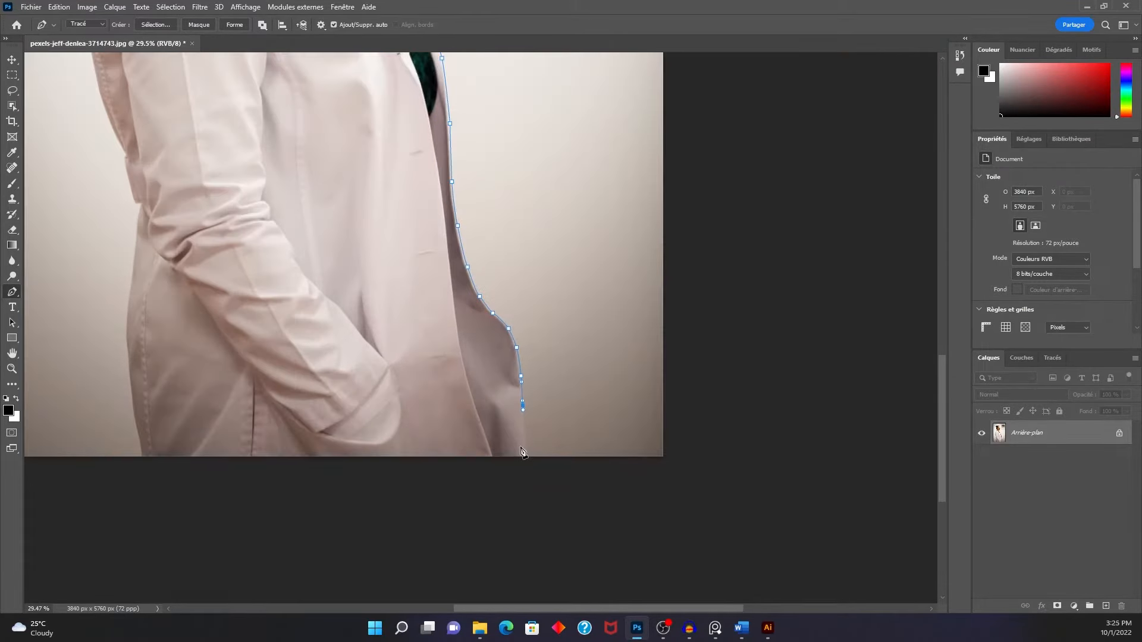
pyautogui.scroll(-4, 521, 451)
pyautogui.moveTo(428, 261); pyautogui.dragTo(442, 234)
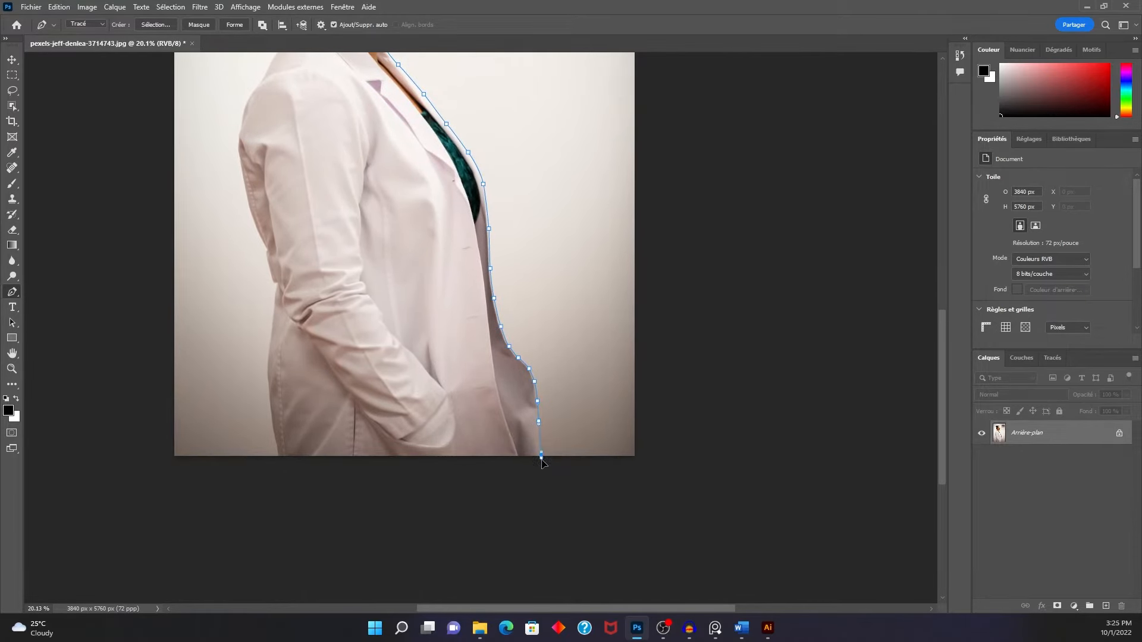
pyautogui.scroll(18, 544, 473)
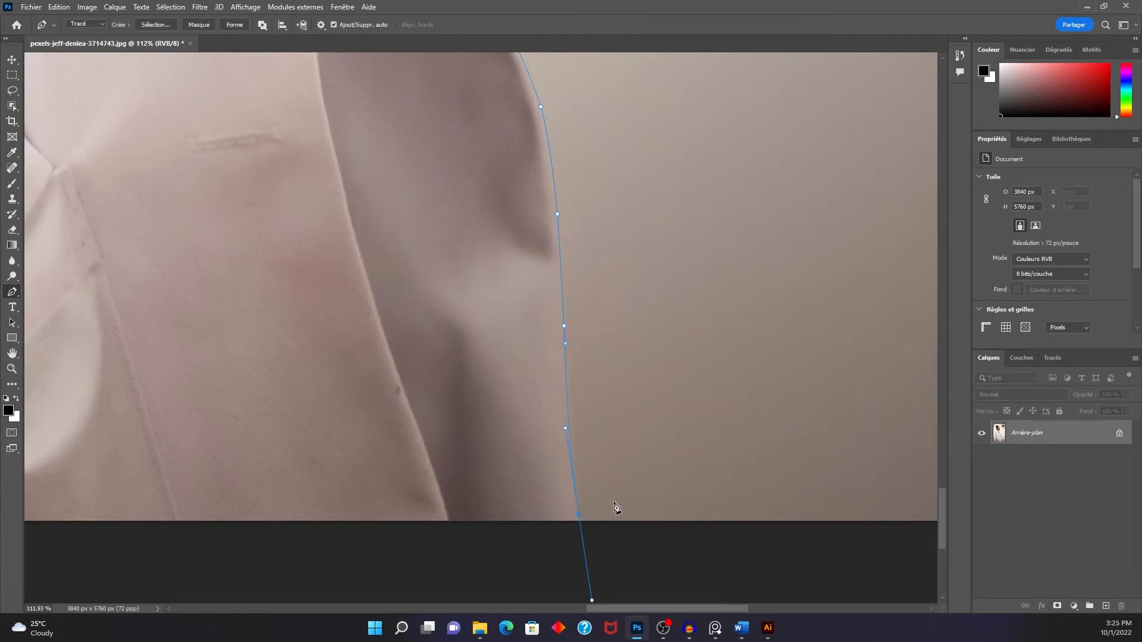
pyautogui.hotkey('ctrl', 'z')
# Step: Extend the path along the last stretch of the coat's side to an anchor just past the photo's lower edge
pyautogui.moveTo(567, 480); pyautogui.dragTo(627, 392)
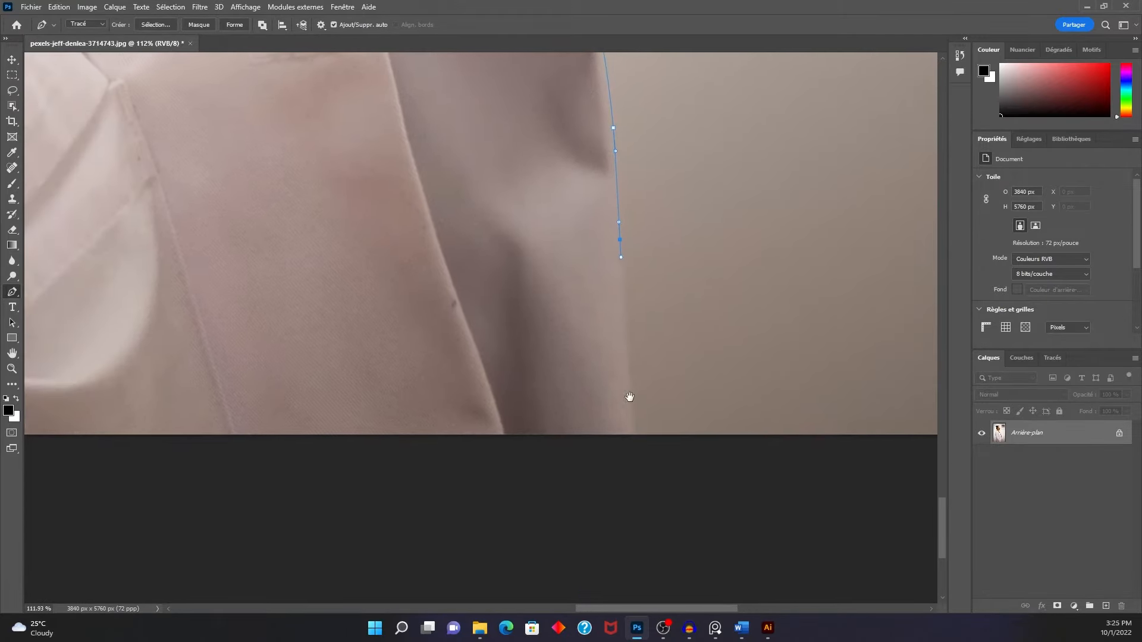
pyautogui.scroll(2, 629, 366)
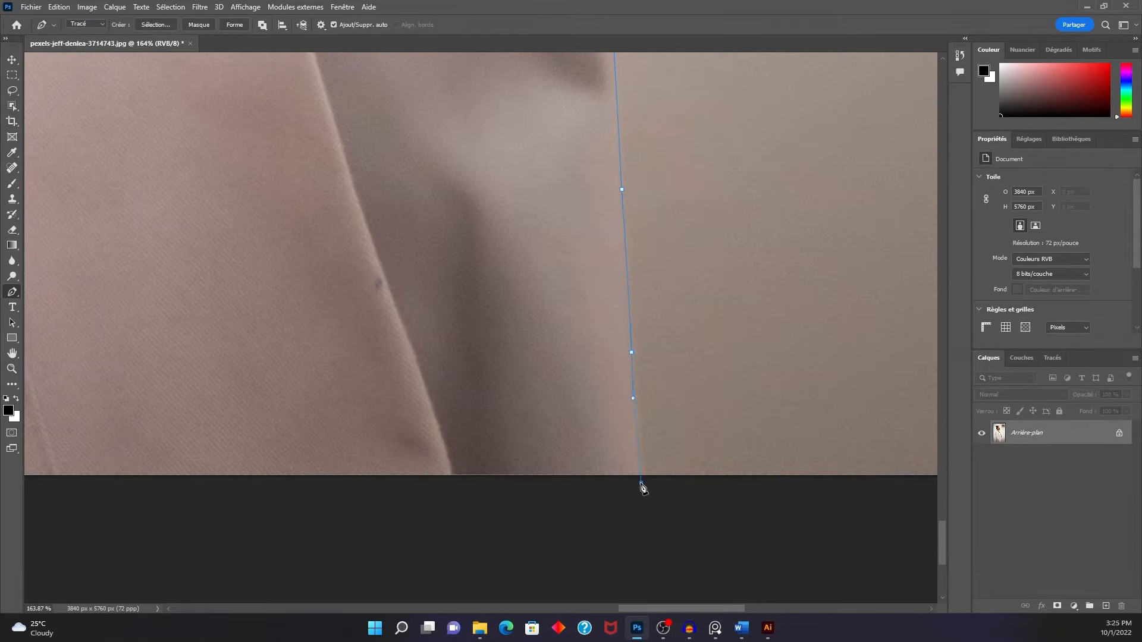
pyautogui.scroll(-4, 576, 436)
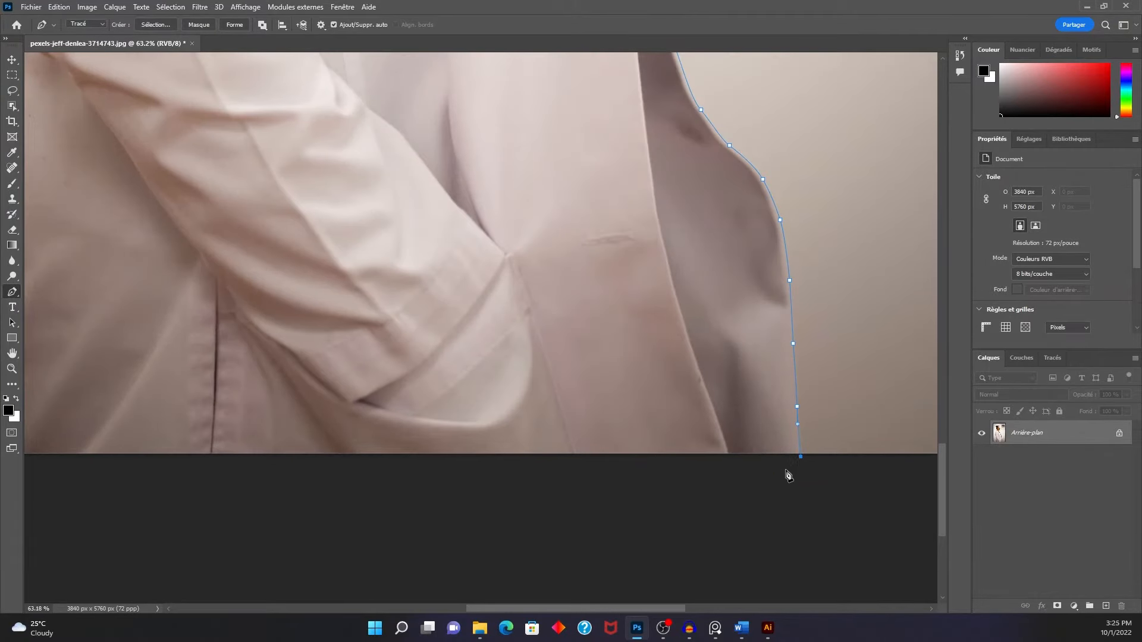
# Step: Run the path with straight segments just outside the photo's lower edge, heading toward the back of the coat
pyautogui.scroll(-1, 792, 452)
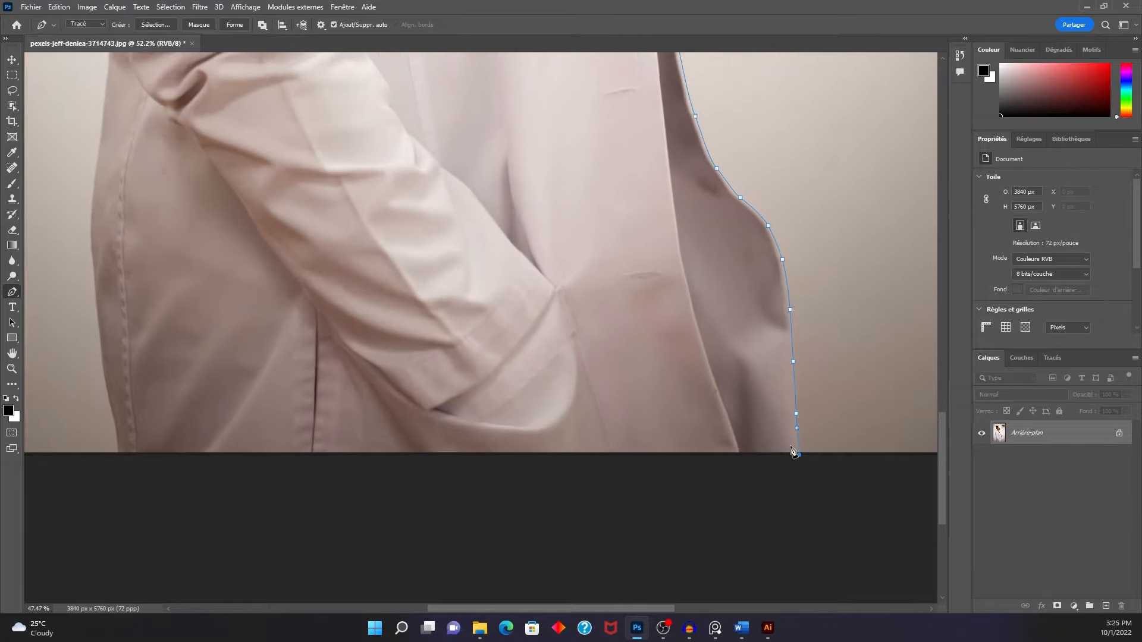
pyautogui.scroll(-2, 792, 452)
pyautogui.moveTo(682, 353); pyautogui.dragTo(665, 346)
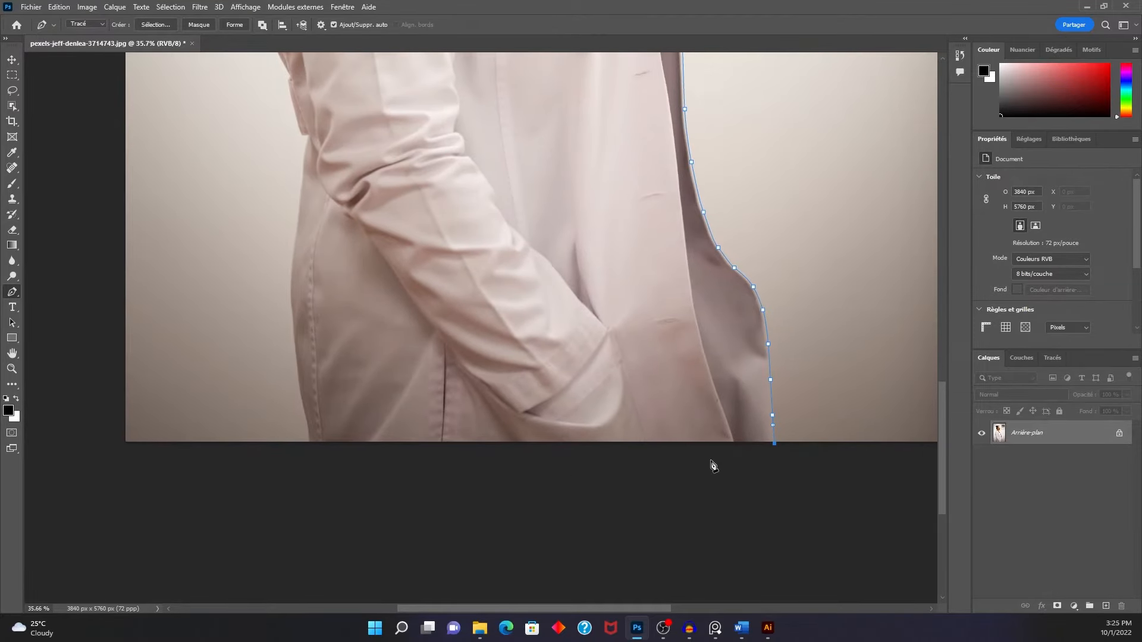
pyautogui.click(729, 459)
pyautogui.click(437, 461)
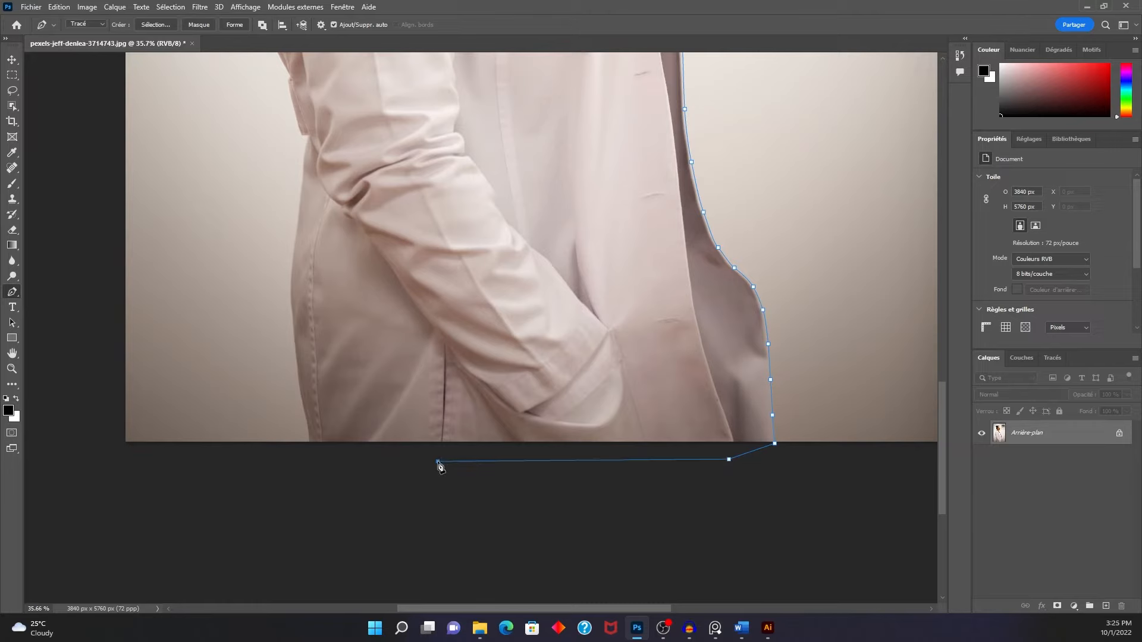
# Step: Review the traced path along the front of the coat, from the collar down to the hem
pyautogui.moveTo(316, 454); pyautogui.dragTo(379, 455)
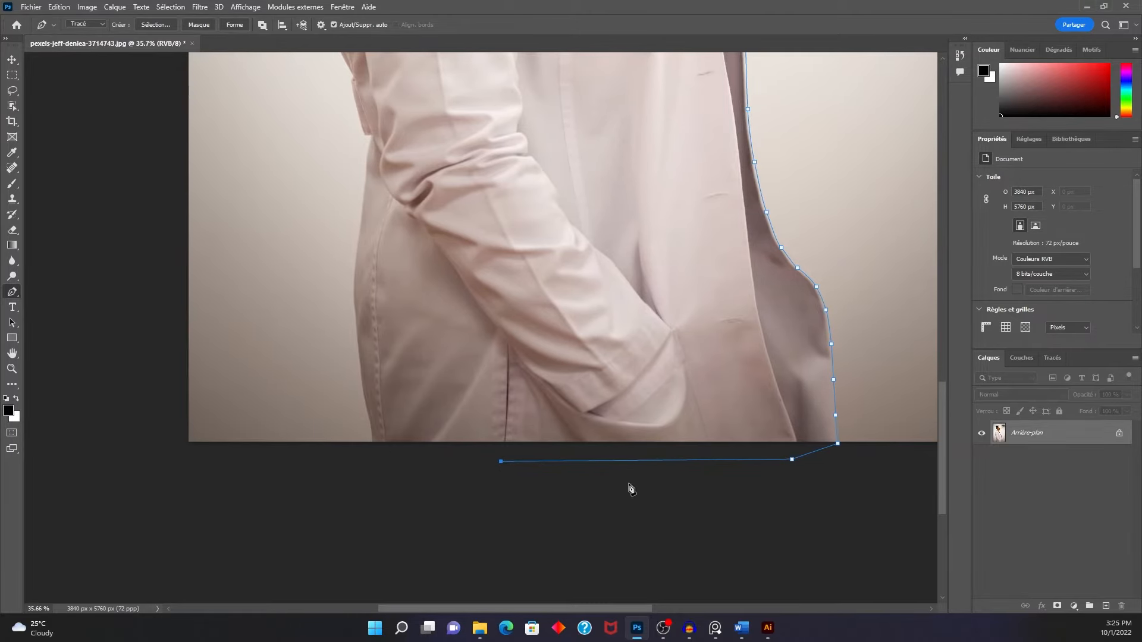
pyautogui.scroll(-3, 583, 386)
pyautogui.moveTo(566, 333); pyautogui.dragTo(584, 474)
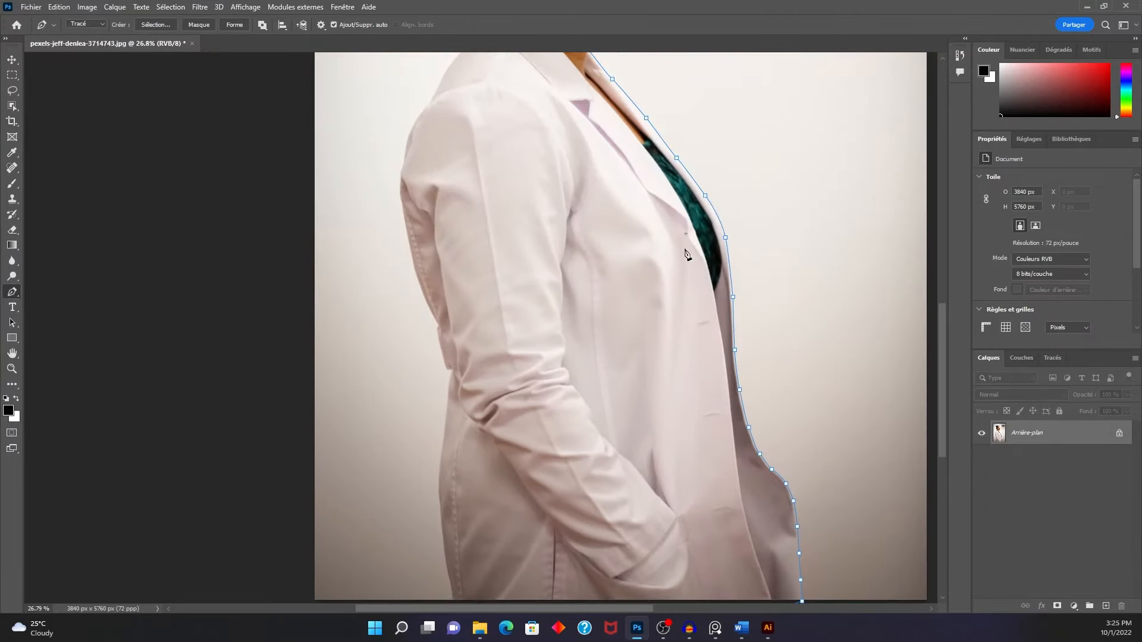
pyautogui.scroll(-4, 693, 240)
pyautogui.moveTo(577, 137); pyautogui.dragTo(513, 193)
pyautogui.scroll(6, 606, 369)
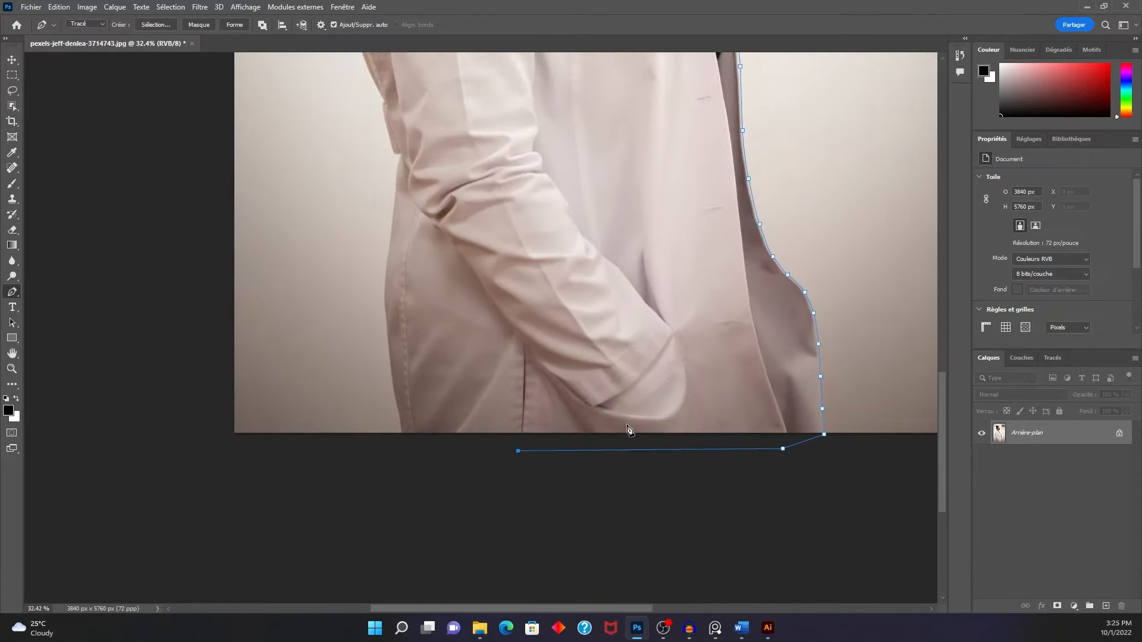
# Step: Extend the path to an anchor where the back of the coat meets the photo's lower edge
pyautogui.scroll(2, 628, 429)
pyautogui.scroll(1, 470, 434)
pyautogui.moveTo(469, 434); pyautogui.dragTo(520, 480)
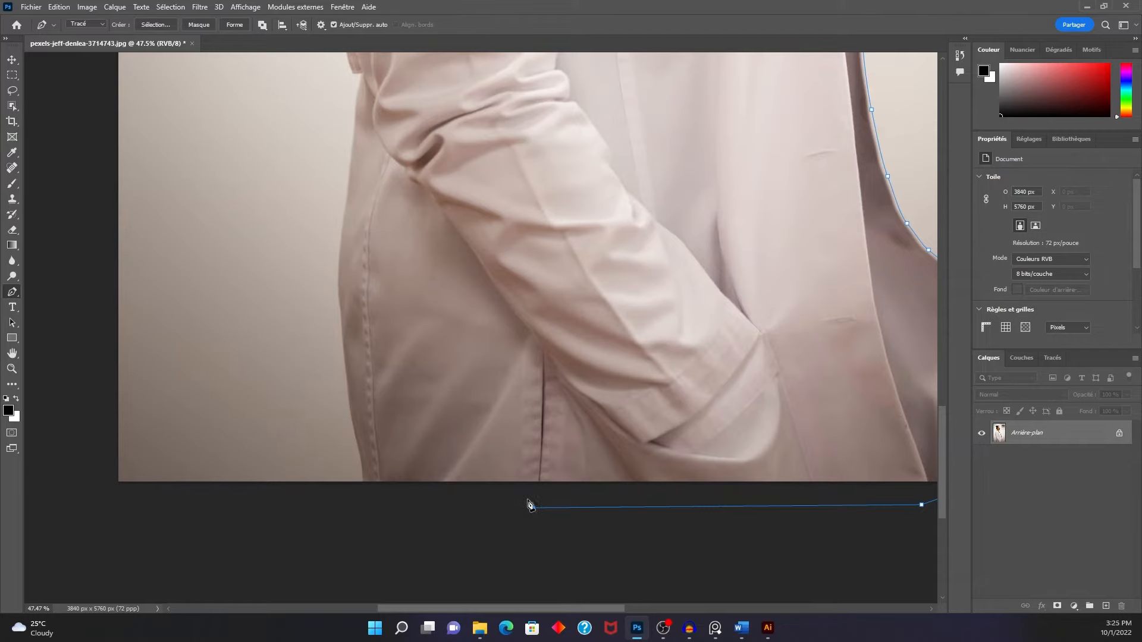
pyautogui.scroll(4, 371, 494)
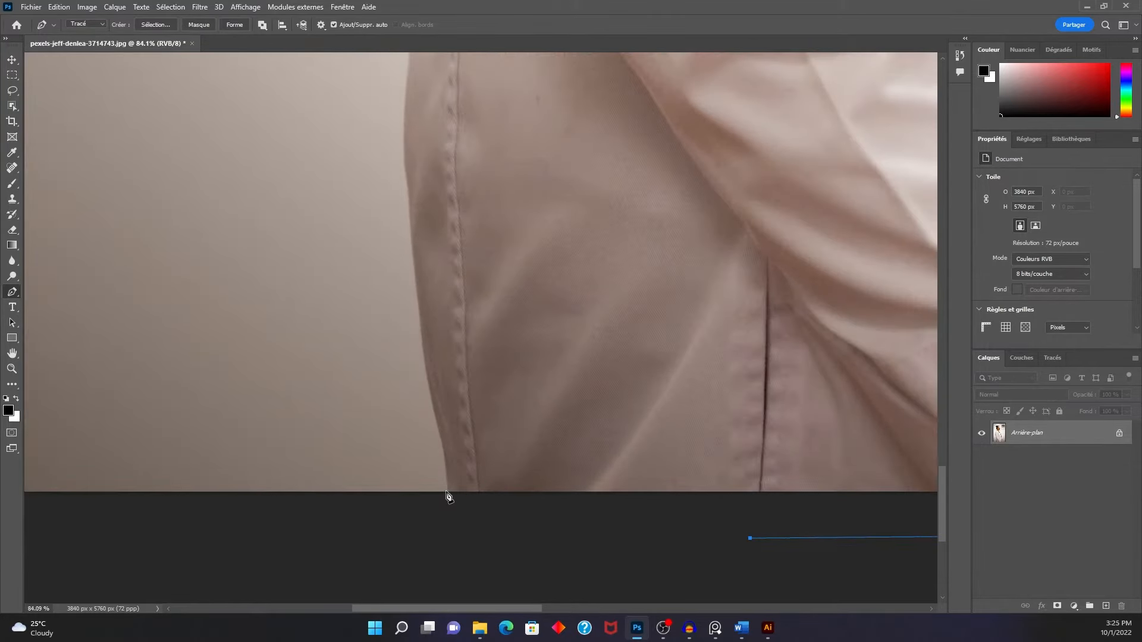
pyautogui.click(449, 493)
# Step: Examine the traced path and the untraced back of the coat between the photo's lower edge and the head
pyautogui.scroll(-3, 449, 492)
pyautogui.scroll(-8, 449, 492)
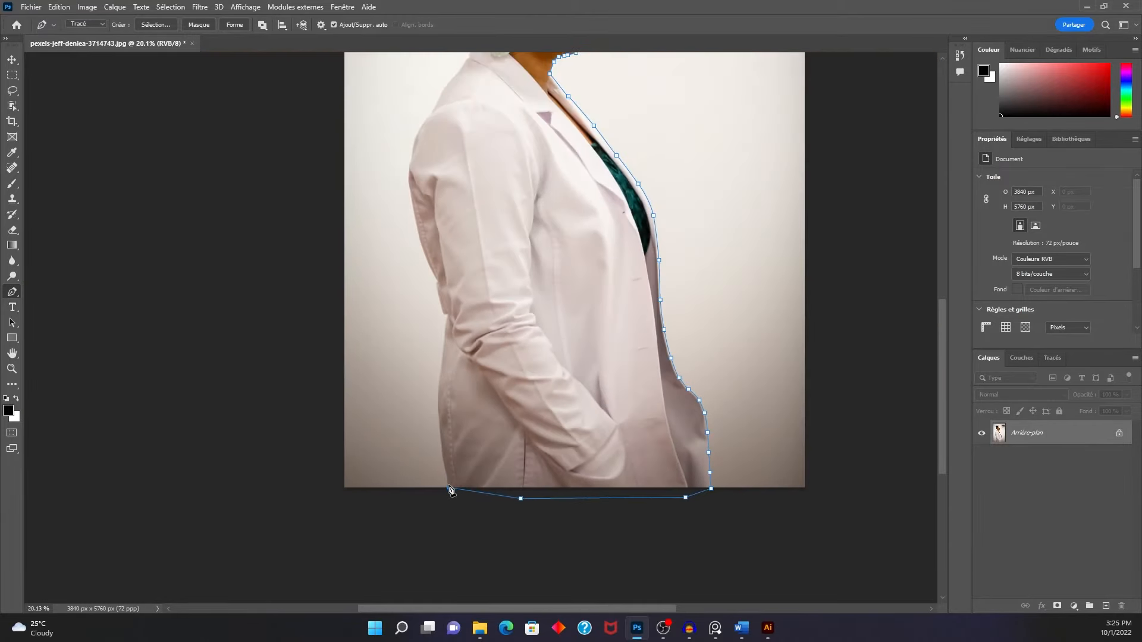
pyautogui.moveTo(471, 341); pyautogui.dragTo(483, 402)
pyautogui.scroll(3, 493, 529)
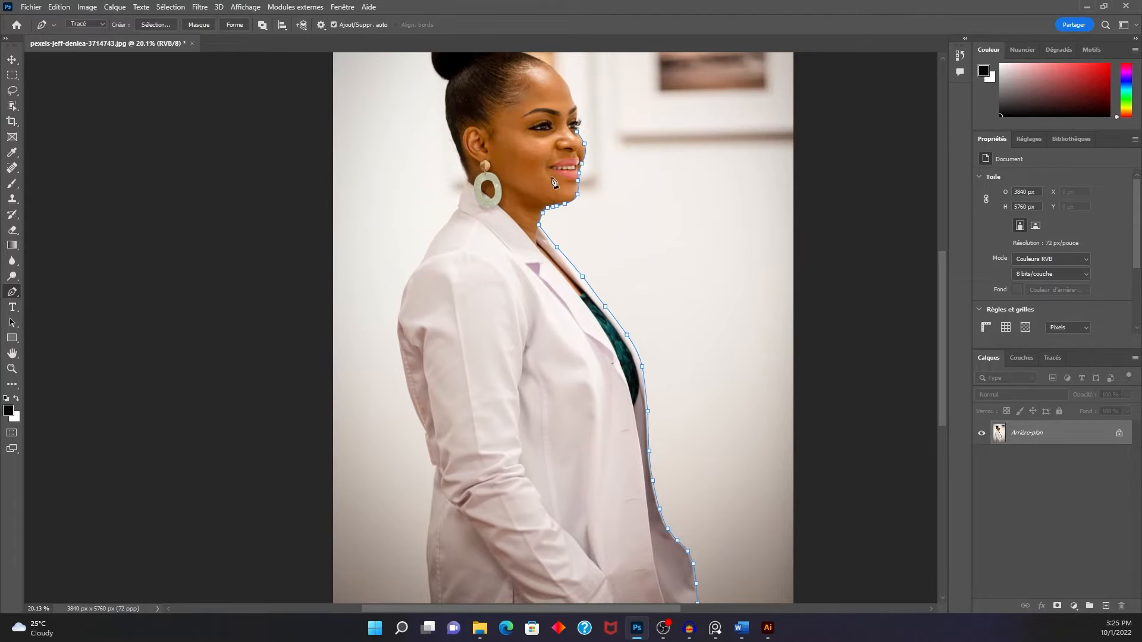
pyautogui.scroll(-3, 562, 435)
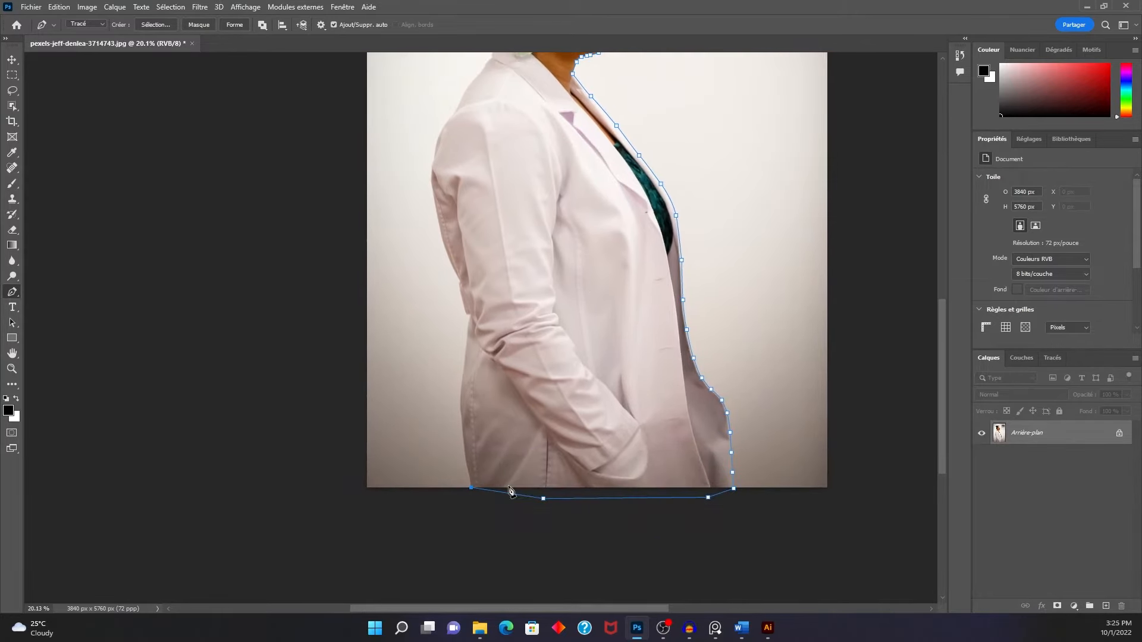
pyautogui.scroll(5, 509, 438)
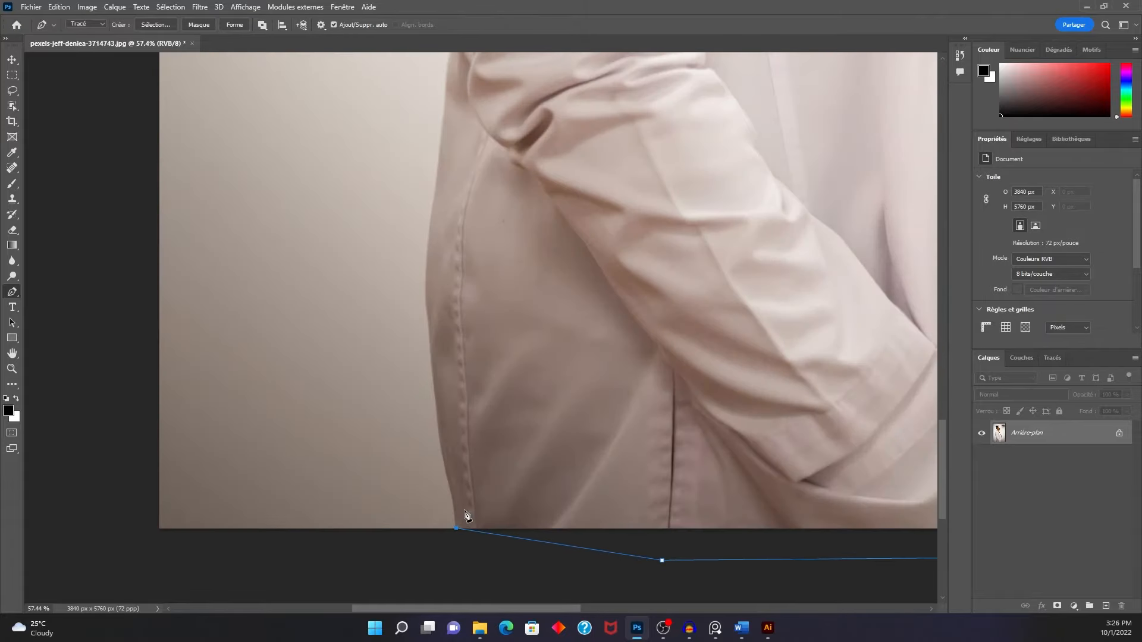
pyautogui.scroll(4, 466, 515)
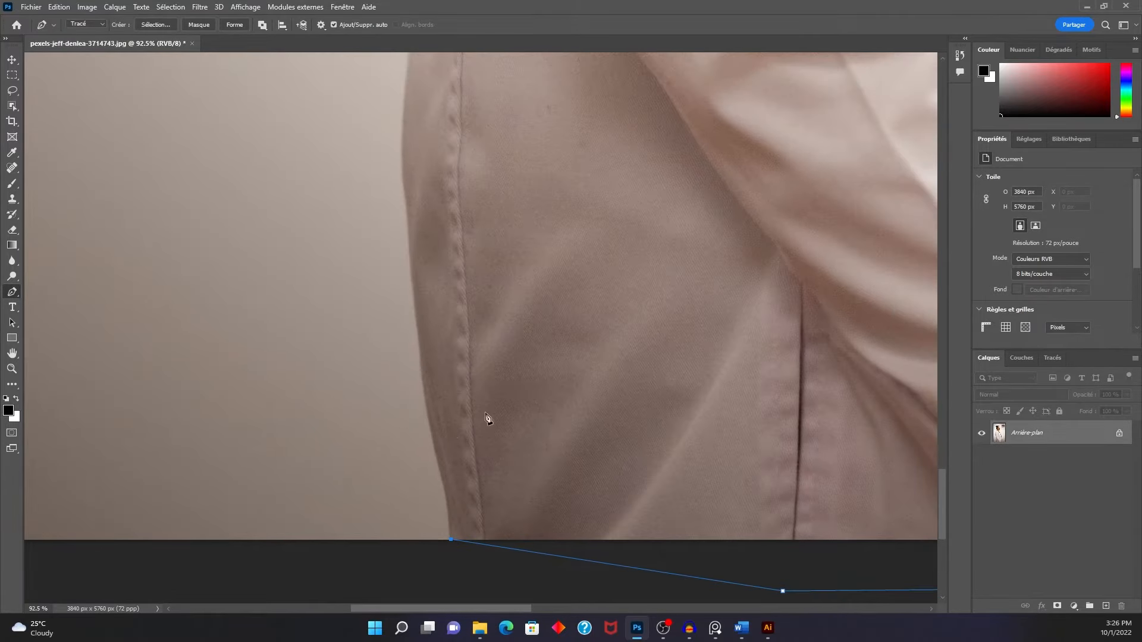
pyautogui.scroll(-3, 497, 416)
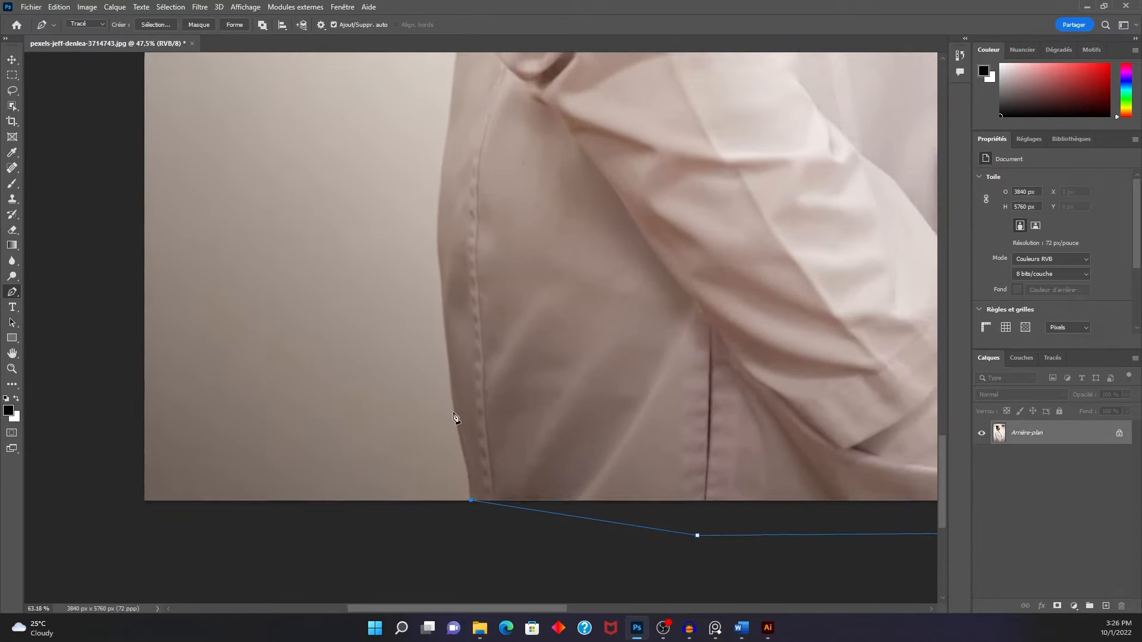
pyautogui.scroll(2, 455, 418)
pyautogui.scroll(-7, 469, 386)
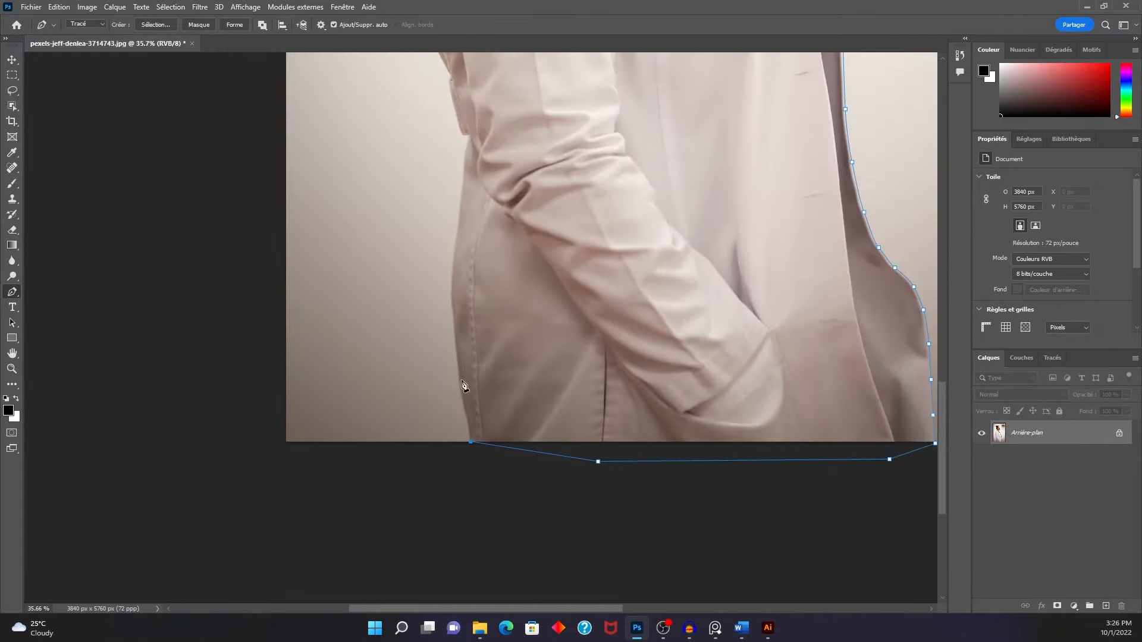
# Step: Trace up the back edge of the coat from the photo's lower edge to where it starts bulging outward
pyautogui.scroll(8, 464, 385)
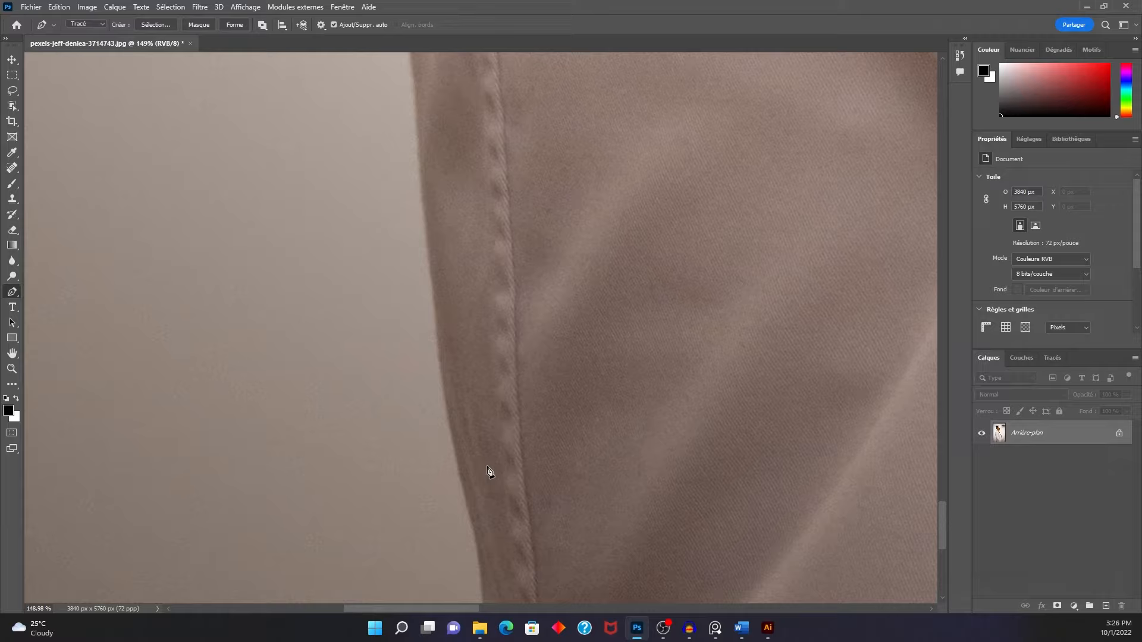
pyautogui.moveTo(487, 469); pyautogui.dragTo(443, 349)
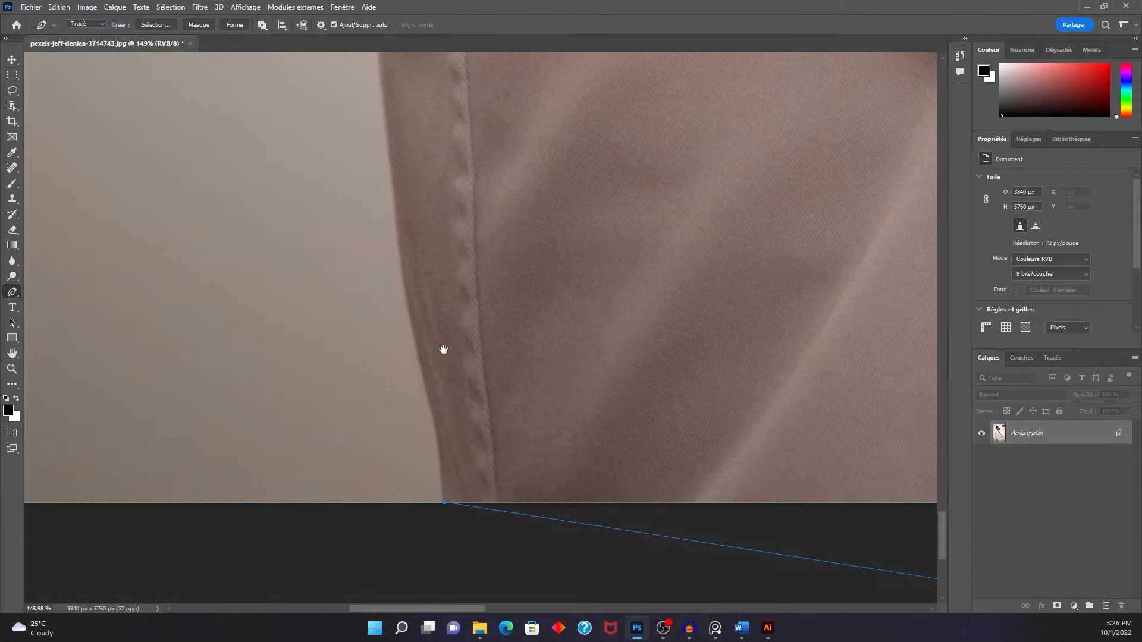
pyautogui.scroll(1, 455, 463)
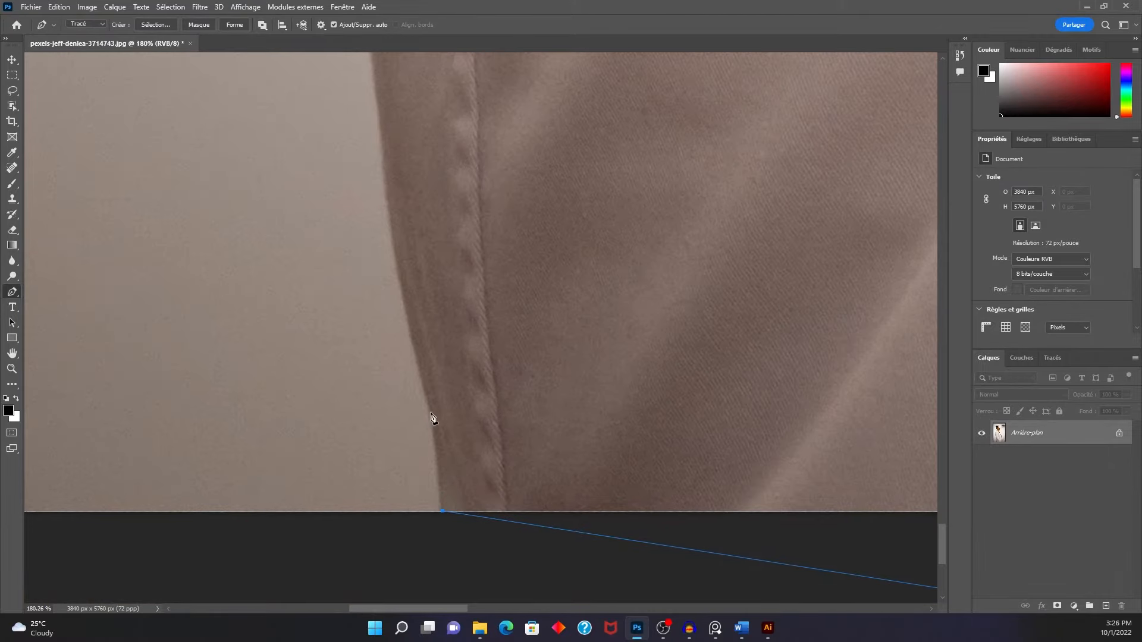
pyautogui.moveTo(410, 326); pyautogui.dragTo(411, 442)
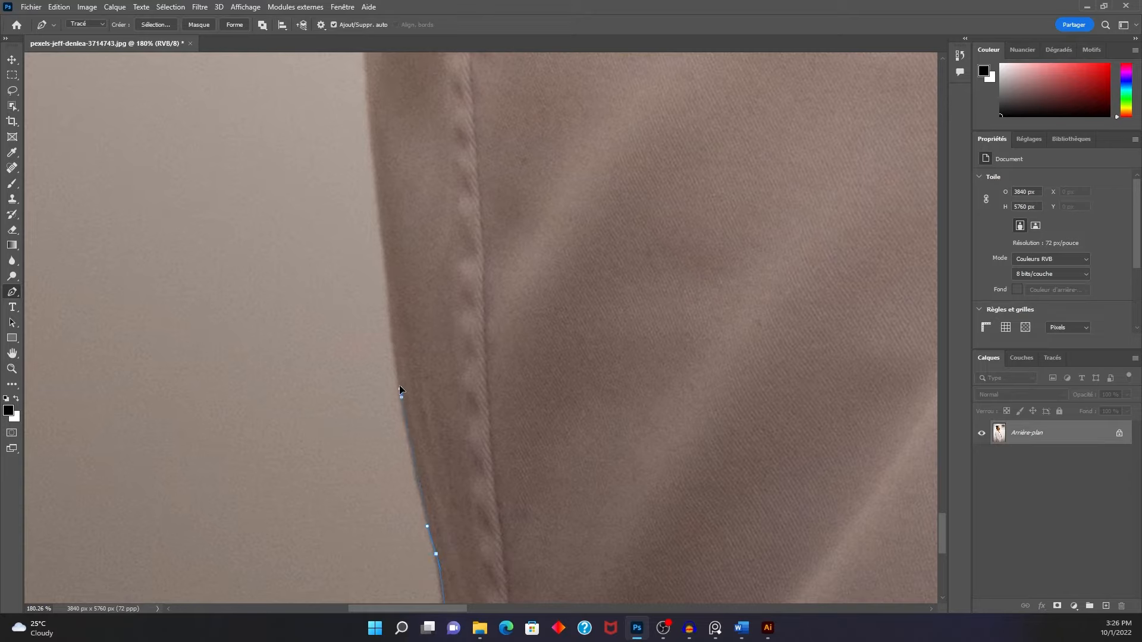
pyautogui.moveTo(391, 255); pyautogui.dragTo(396, 347)
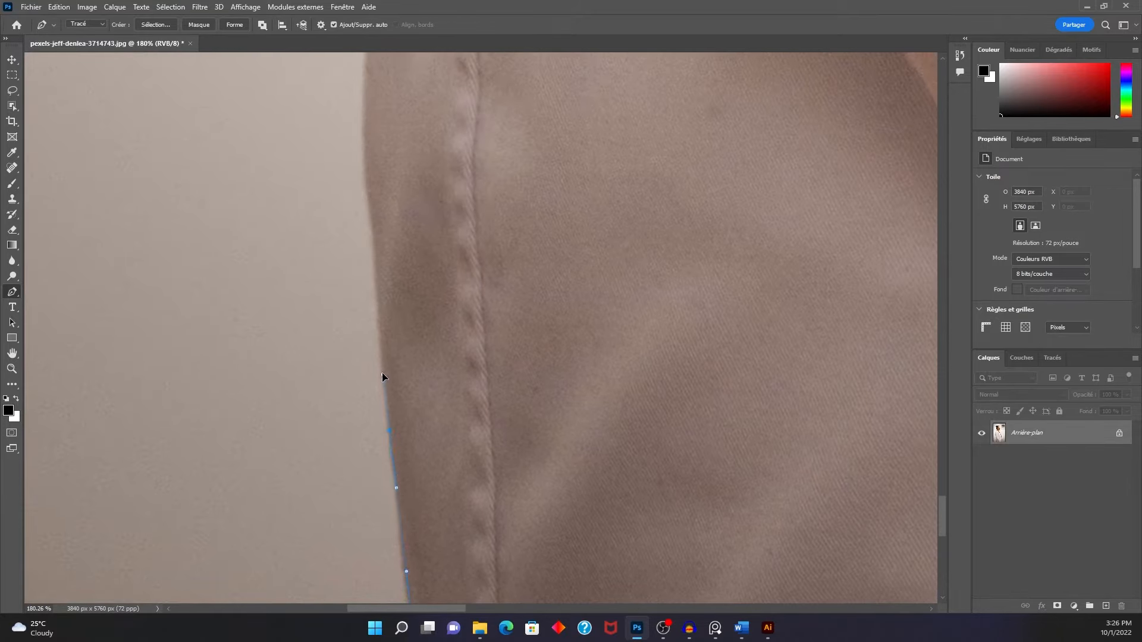
pyautogui.moveTo(385, 255); pyautogui.dragTo(387, 449)
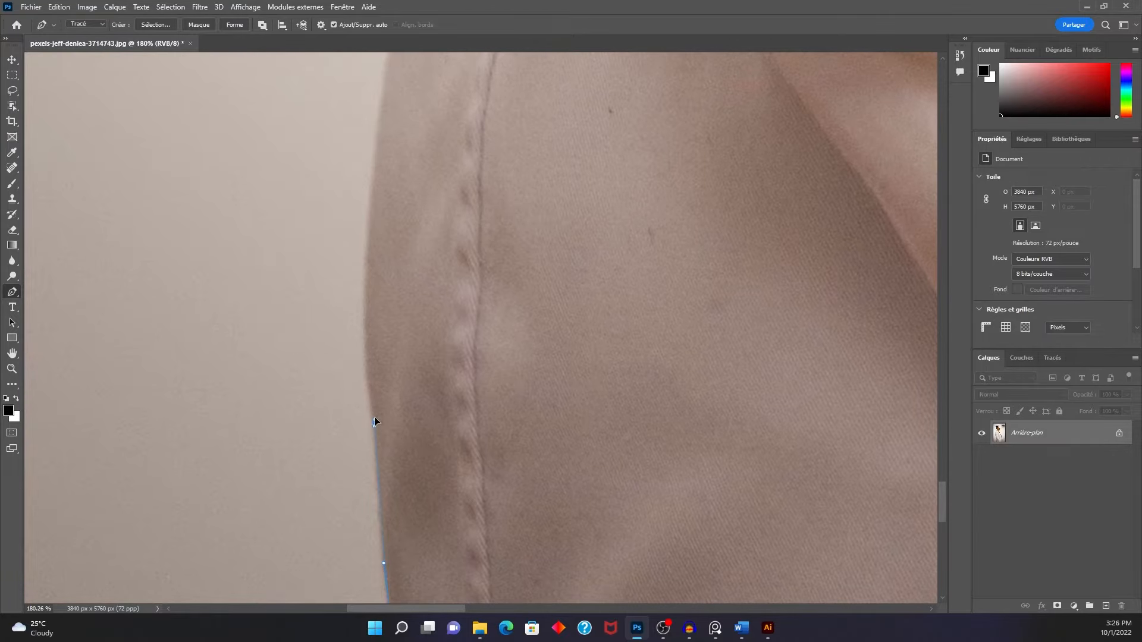
pyautogui.moveTo(383, 286); pyautogui.dragTo(383, 426)
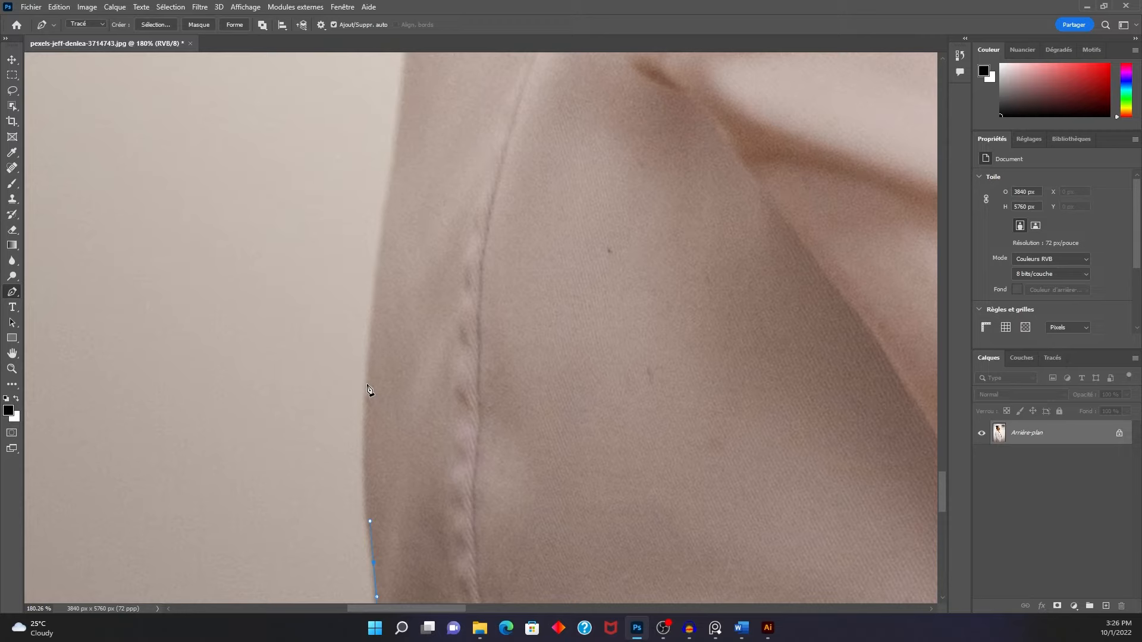
# Step: Continue the path around the coat's back bulge and up to an anchor just below the hanging fabric flap
pyautogui.moveTo(371, 362); pyautogui.dragTo(366, 281)
pyautogui.moveTo(416, 214); pyautogui.dragTo(391, 531)
pyautogui.moveTo(385, 416)
pyautogui.mouseDown()
pyautogui.moveTo(384, 477)
pyautogui.moveTo(393, 418)
pyautogui.mouseUp()
pyautogui.moveTo(435, 336); pyautogui.dragTo(436, 364)
pyautogui.moveTo(453, 290); pyautogui.dragTo(487, 392)
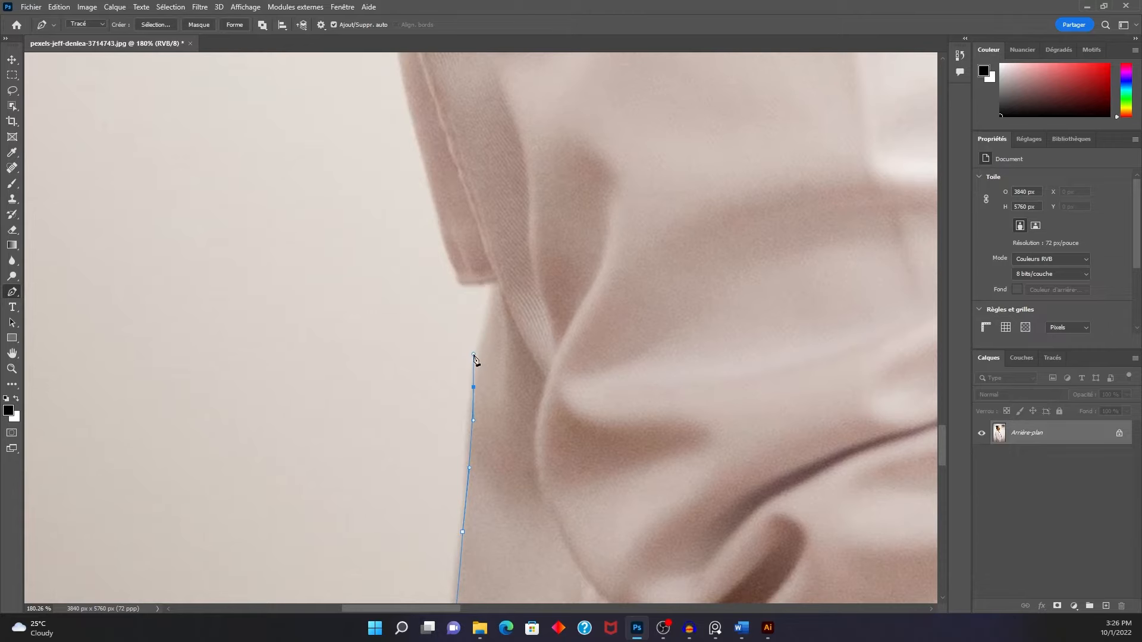
# Step: Curve the path into the inner corner where the hanging flap meets the back of the coat
pyautogui.scroll(3, 488, 375)
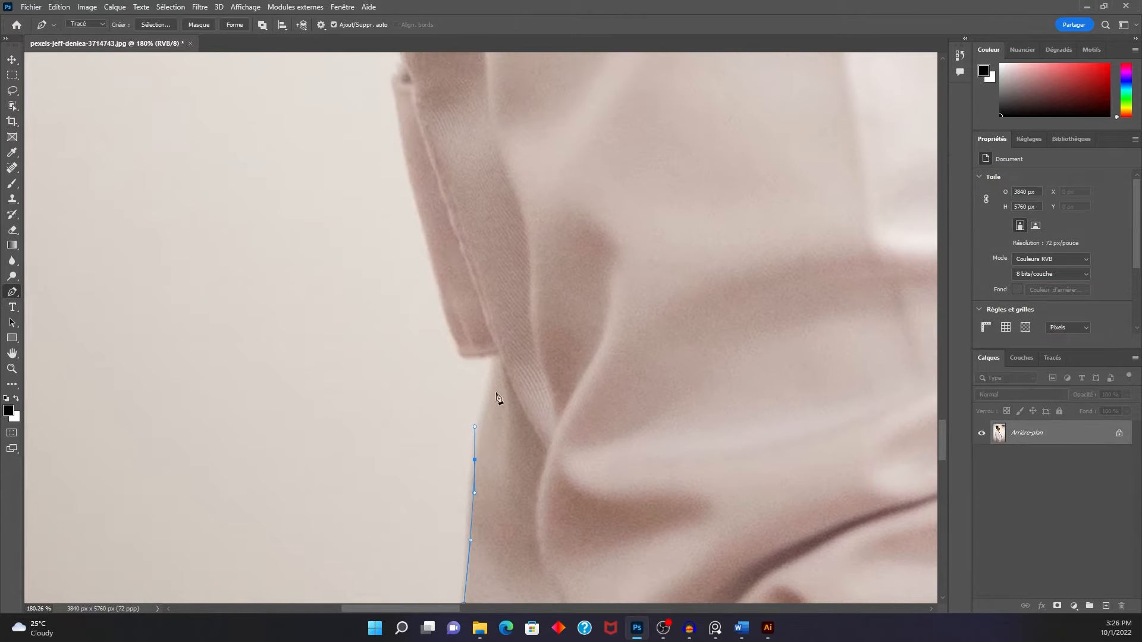
pyautogui.press('space')
pyautogui.moveTo(504, 421); pyautogui.dragTo(509, 435)
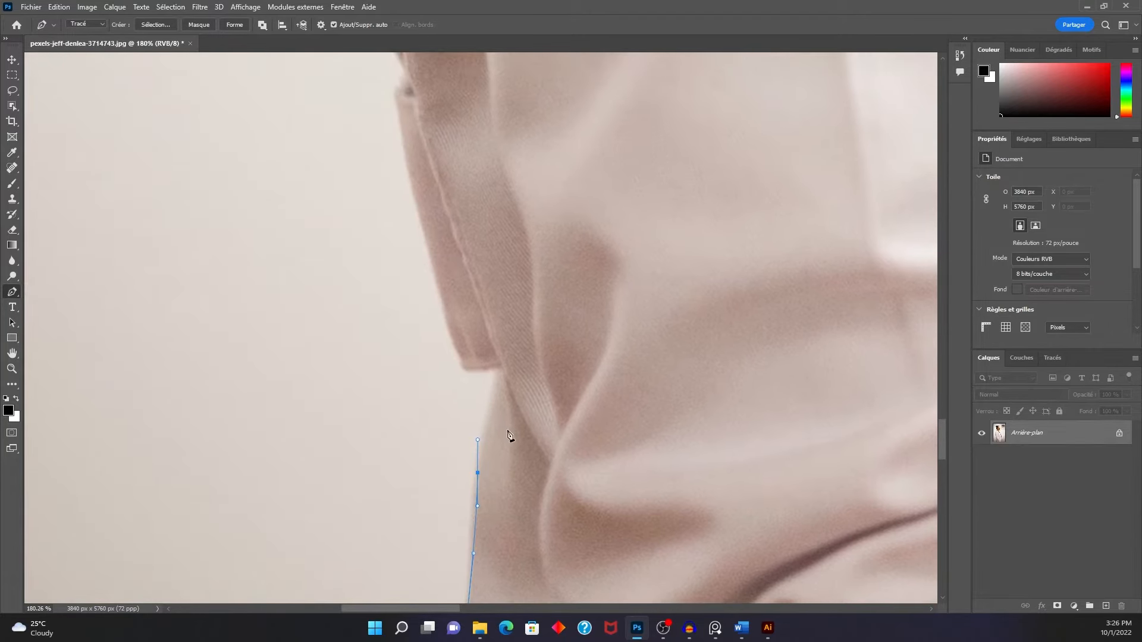
pyautogui.scroll(1, 498, 373)
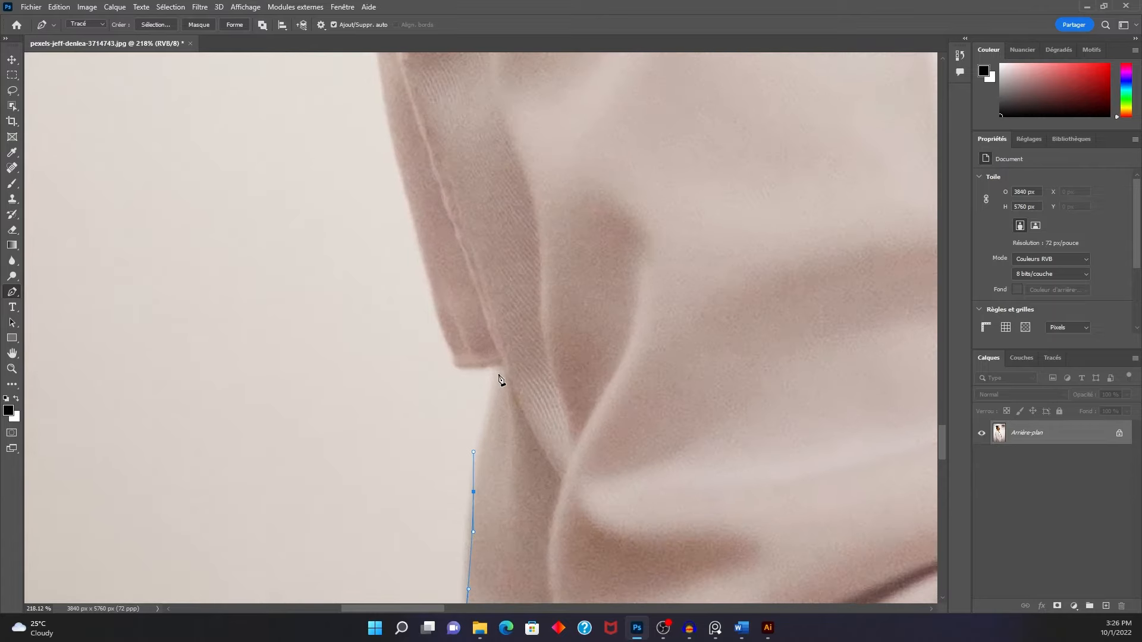
pyautogui.moveTo(498, 366); pyautogui.dragTo(512, 320)
pyautogui.moveTo(468, 390); pyautogui.dragTo(521, 296)
pyautogui.moveTo(462, 361); pyautogui.dragTo(461, 374)
pyautogui.moveTo(422, 359); pyautogui.dragTo(468, 396)
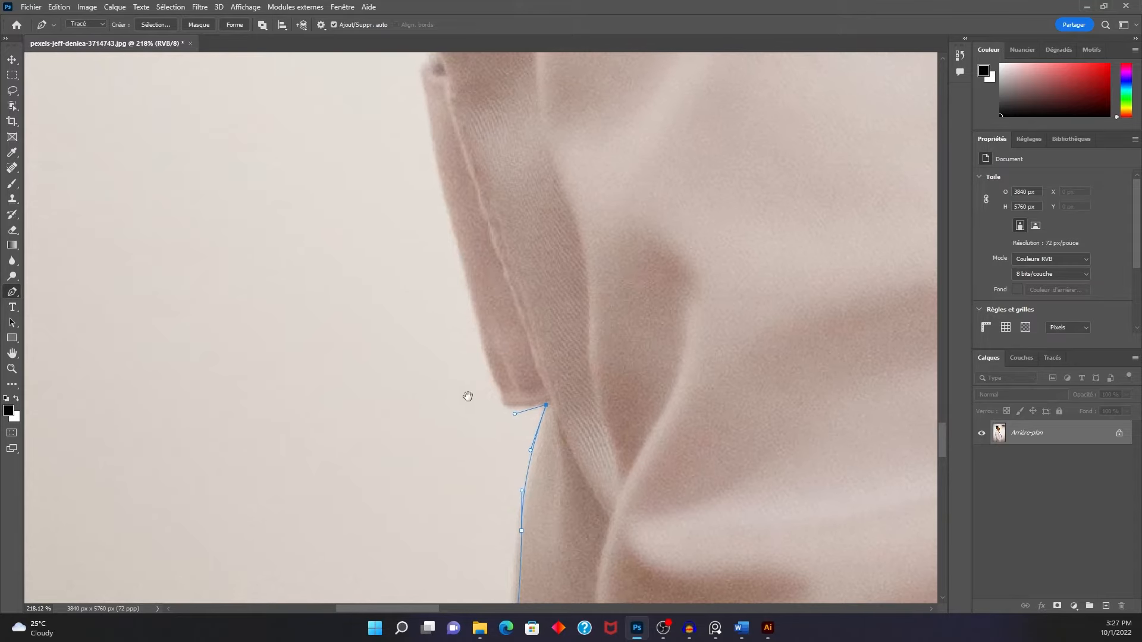
# Step: Run the path along the flap's lower edge to its outer corner, undoing the extra change made there
pyautogui.click(503, 406)
pyautogui.moveTo(525, 430); pyautogui.dragTo(558, 454)
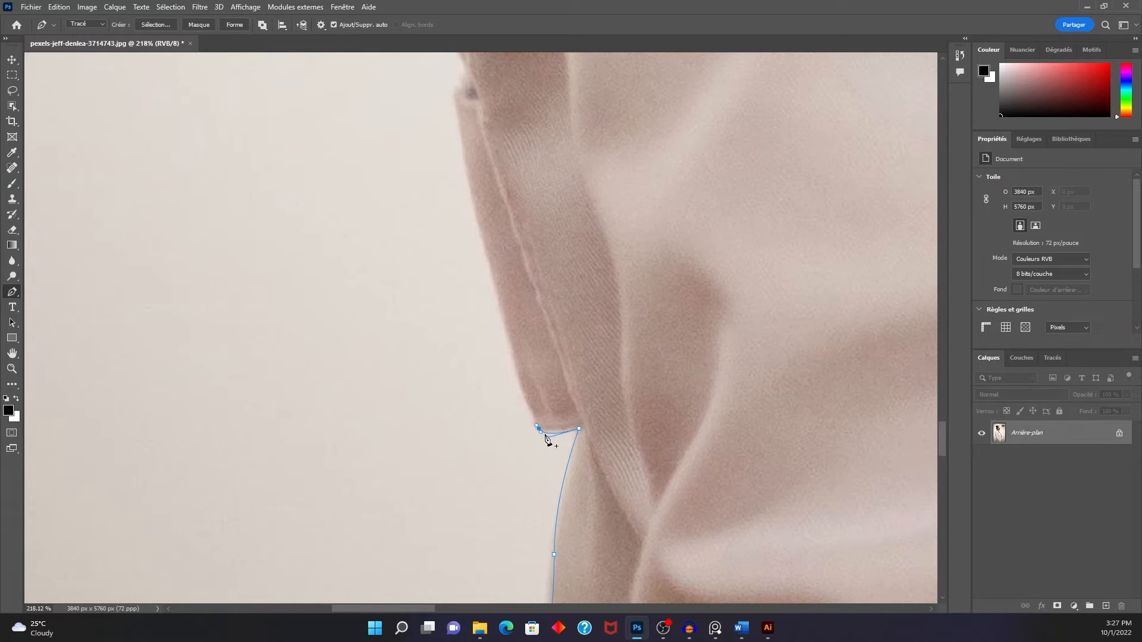
pyautogui.hotkey('ctrl', 'z')
pyautogui.moveTo(512, 410); pyautogui.dragTo(451, 396)
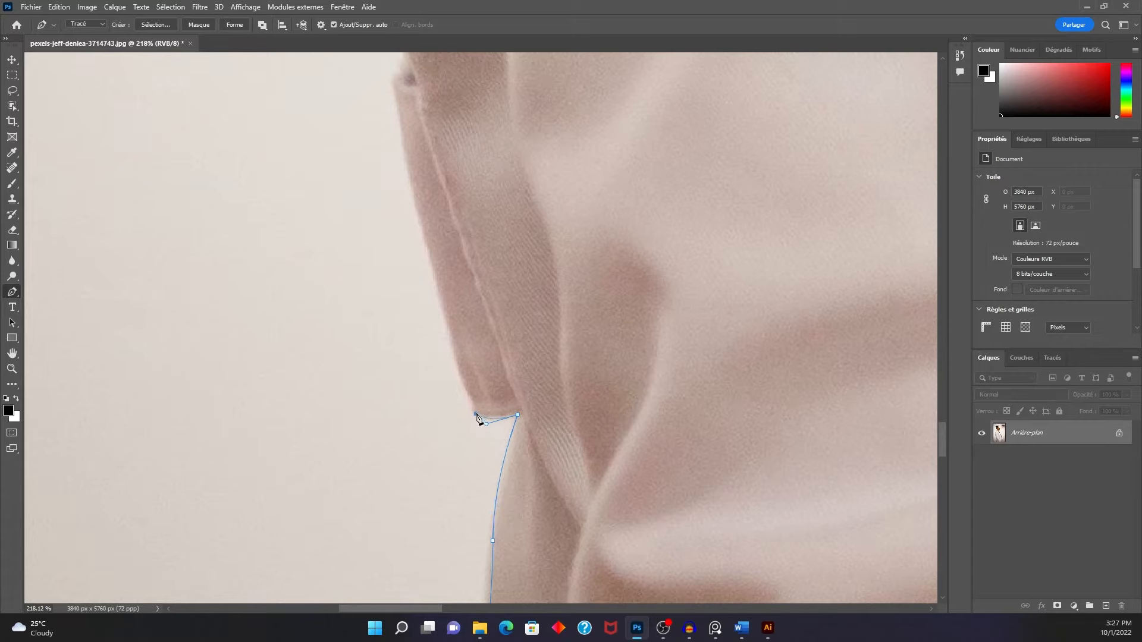
# Step: Trace up the flap's outer edge and around its rounded top into the notch against the coat
pyautogui.moveTo(441, 401); pyautogui.dragTo(431, 379)
pyautogui.moveTo(432, 378); pyautogui.dragTo(469, 410)
pyautogui.moveTo(438, 302); pyautogui.dragTo(437, 289)
pyautogui.moveTo(421, 235); pyautogui.dragTo(462, 449)
pyautogui.click(454, 399)
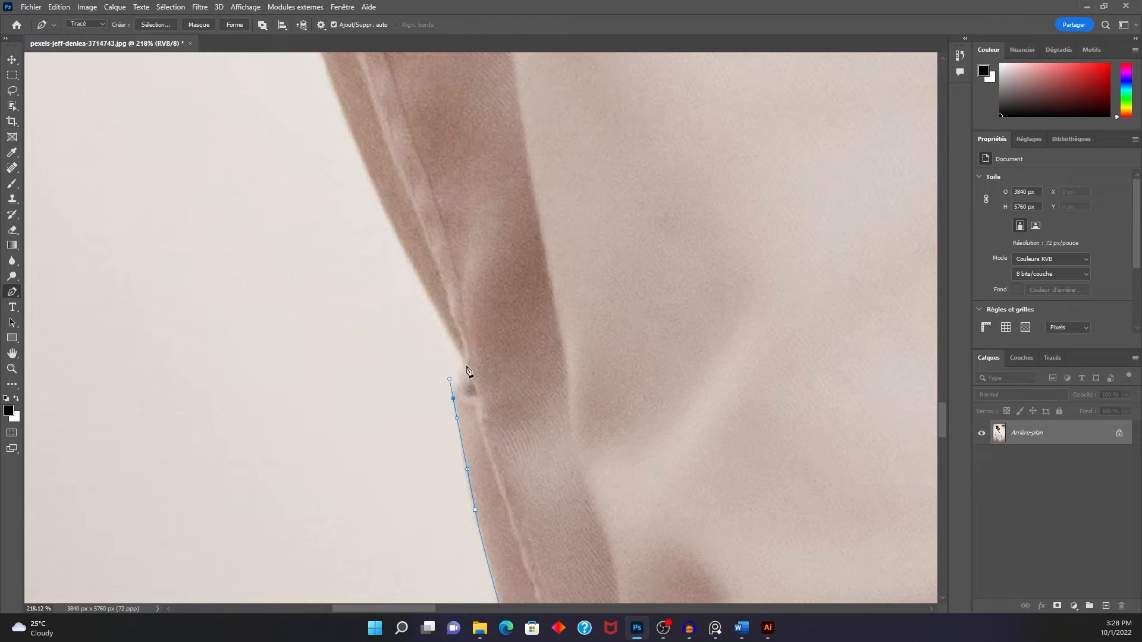
pyautogui.moveTo(467, 365); pyautogui.dragTo(474, 364)
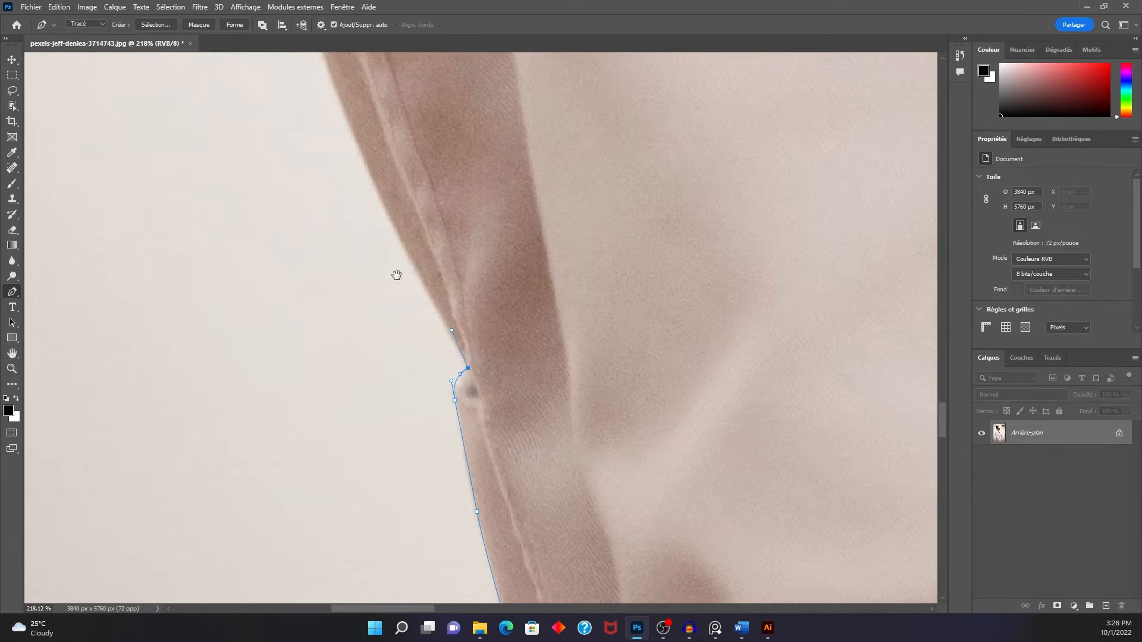
# Step: Trace the stitched back edge upward from the notch above the flap with closely spaced curve anchors
pyautogui.moveTo(383, 257); pyautogui.dragTo(484, 436)
pyautogui.moveTo(488, 395); pyautogui.dragTo(476, 371)
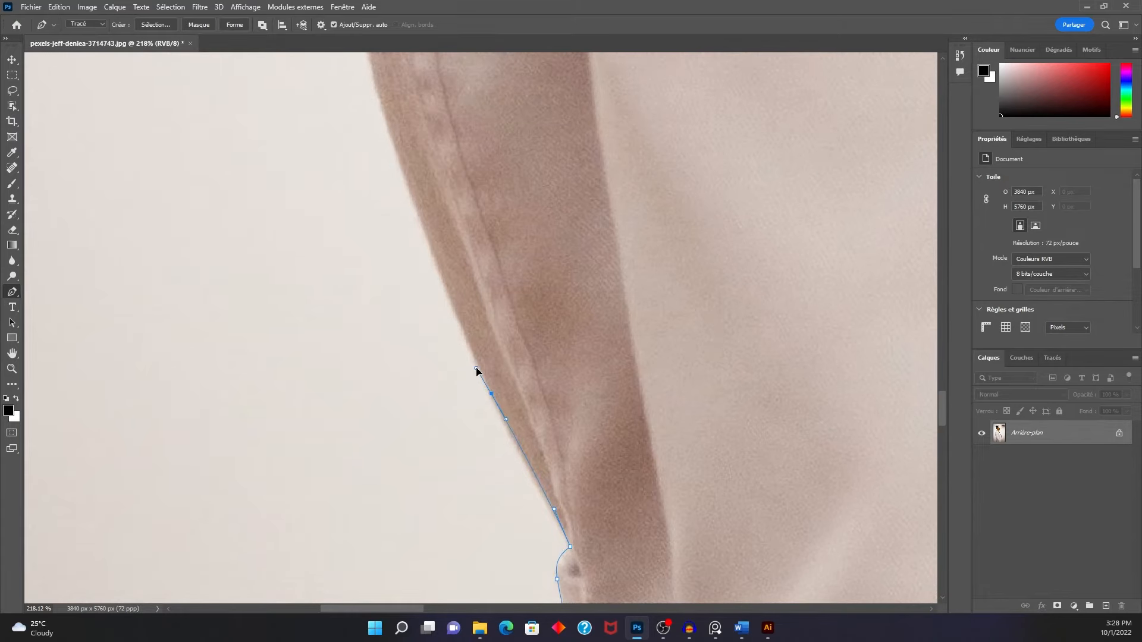
pyautogui.scroll(3, 477, 371)
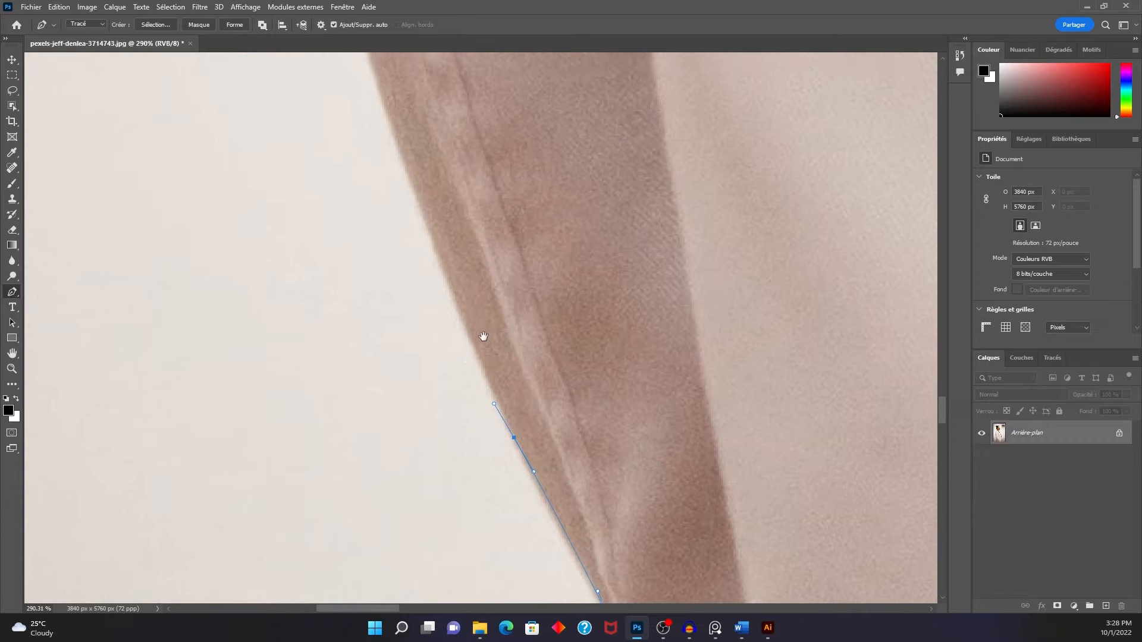
pyautogui.click(472, 348)
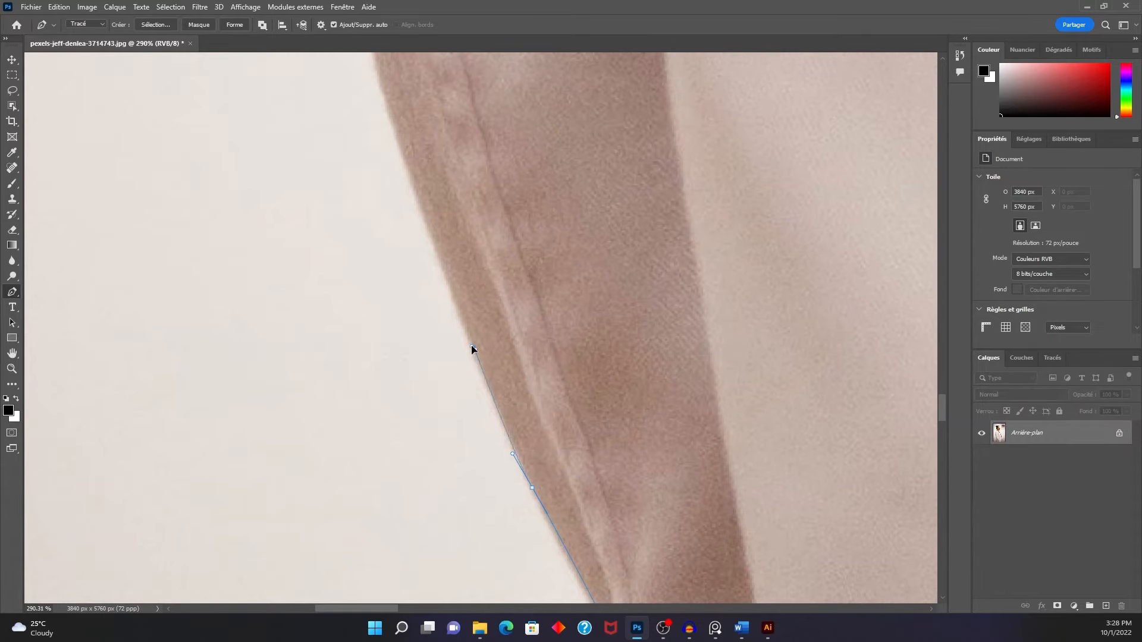
pyautogui.moveTo(449, 282); pyautogui.dragTo(516, 471)
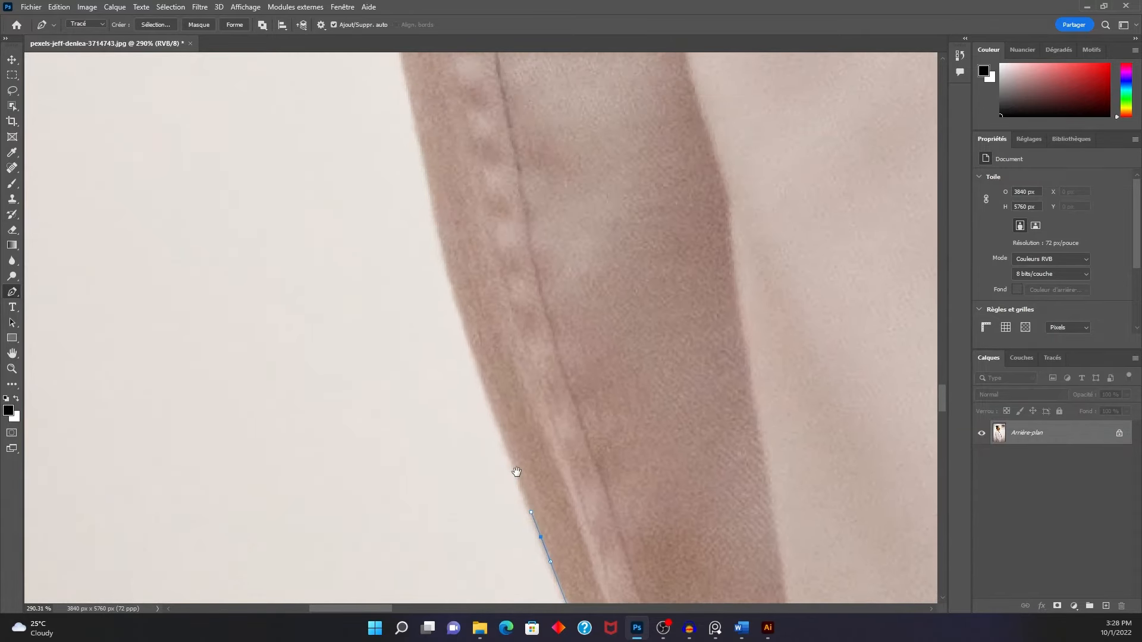
pyautogui.moveTo(485, 392); pyautogui.dragTo(470, 354)
pyautogui.scroll(5, 421, 319)
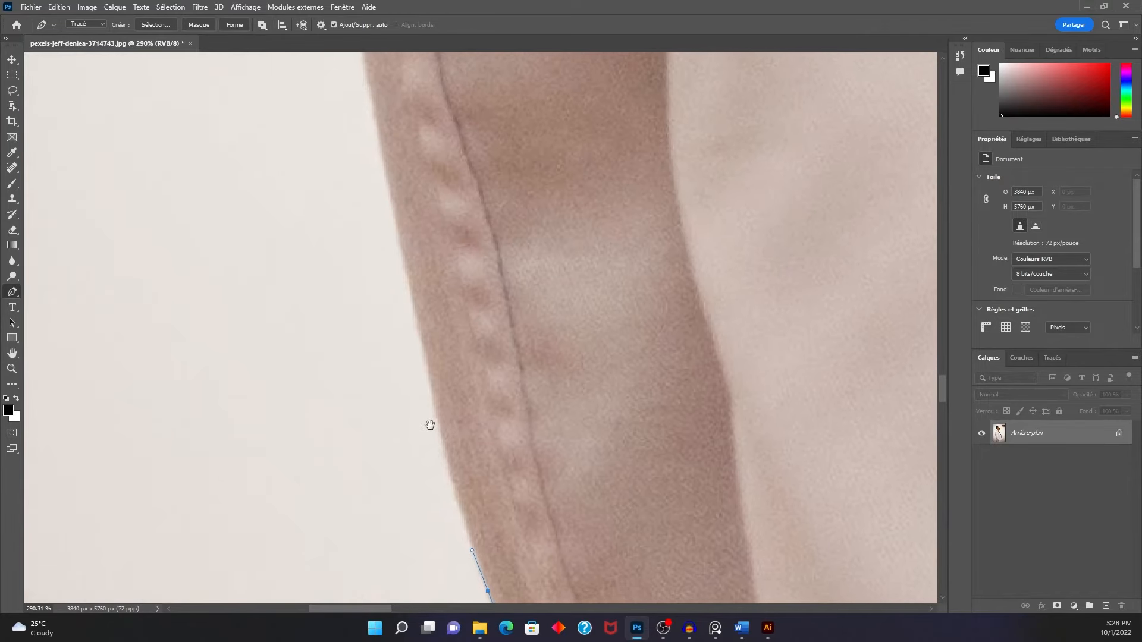
pyautogui.moveTo(438, 415); pyautogui.dragTo(433, 388)
# Step: Continue the path up the stitched back edge to an anchor just below the dark fold near the upper arm
pyautogui.scroll(-4, 426, 365)
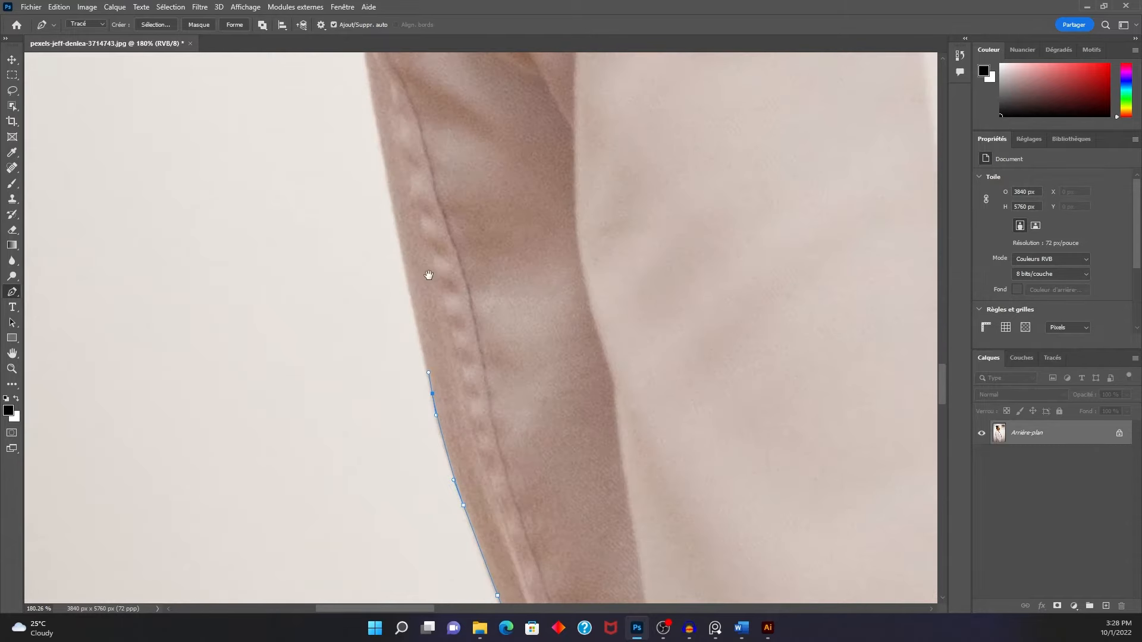
pyautogui.moveTo(428, 273); pyautogui.dragTo(472, 431)
pyautogui.scroll(4, 470, 428)
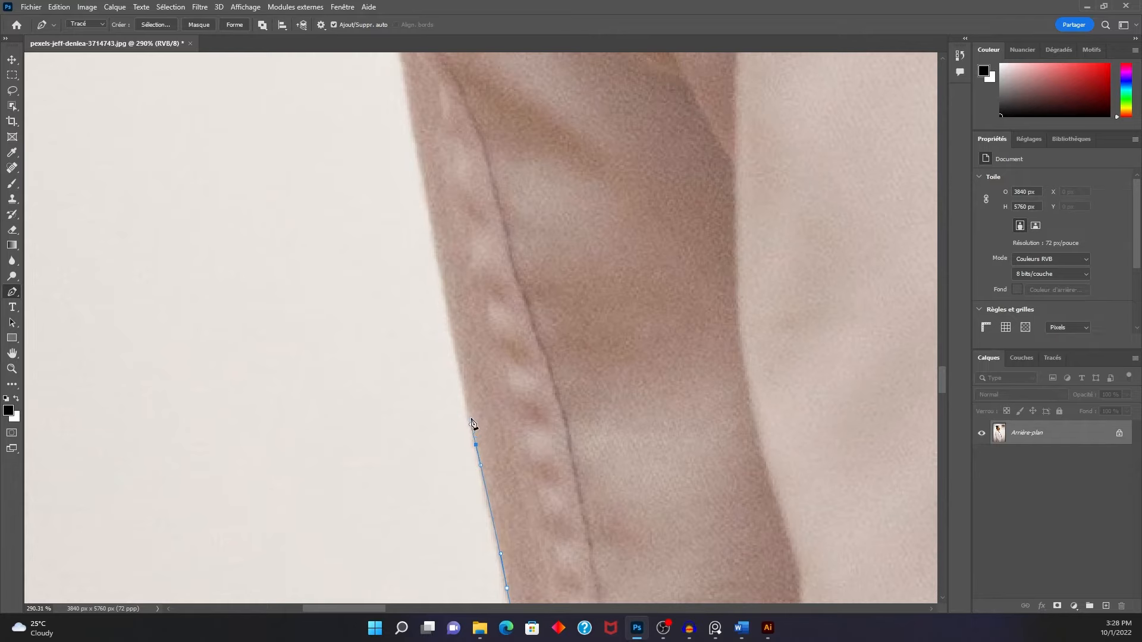
pyautogui.scroll(3, 473, 426)
pyautogui.click(463, 396)
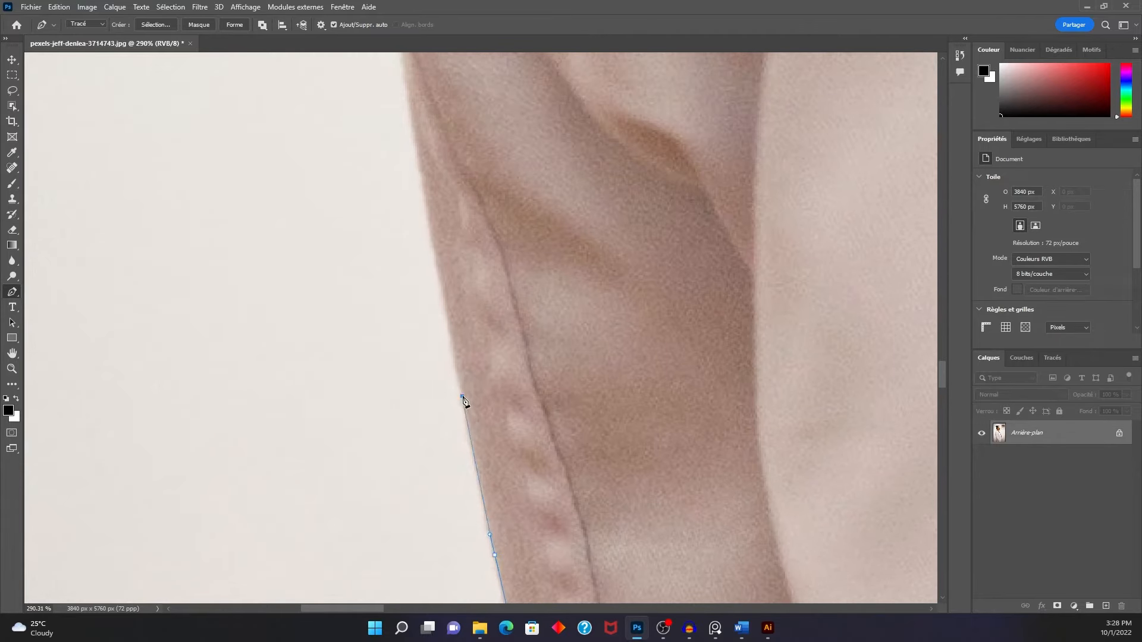
pyautogui.moveTo(462, 388); pyautogui.dragTo(456, 372)
pyautogui.moveTo(426, 285); pyautogui.dragTo(447, 385)
pyautogui.scroll(3, 463, 398)
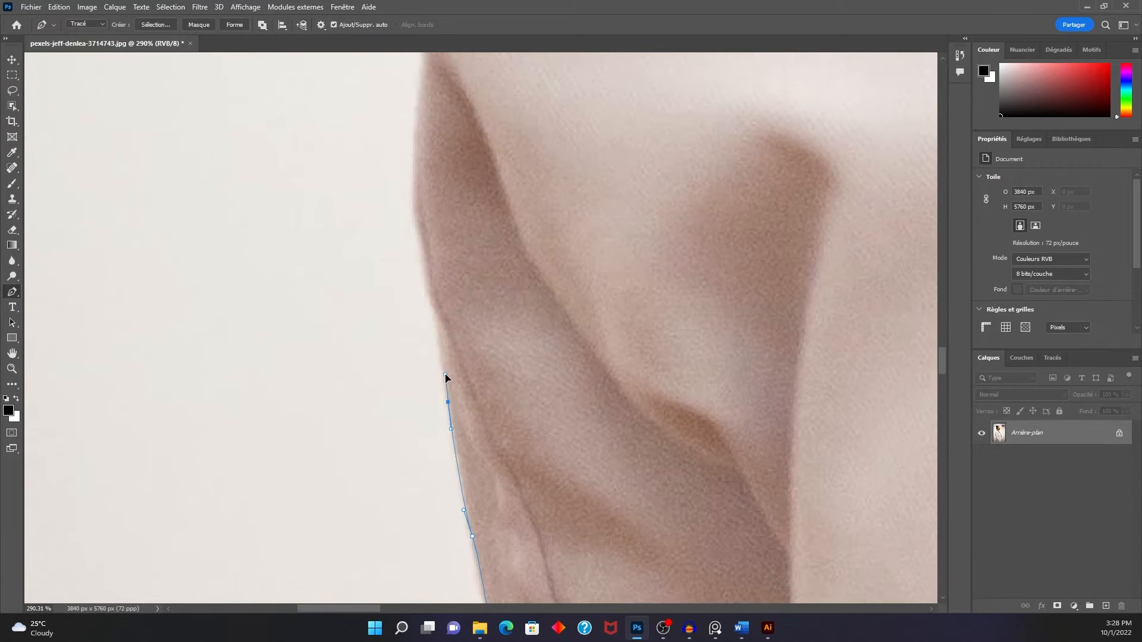
pyautogui.moveTo(443, 331); pyautogui.dragTo(465, 409)
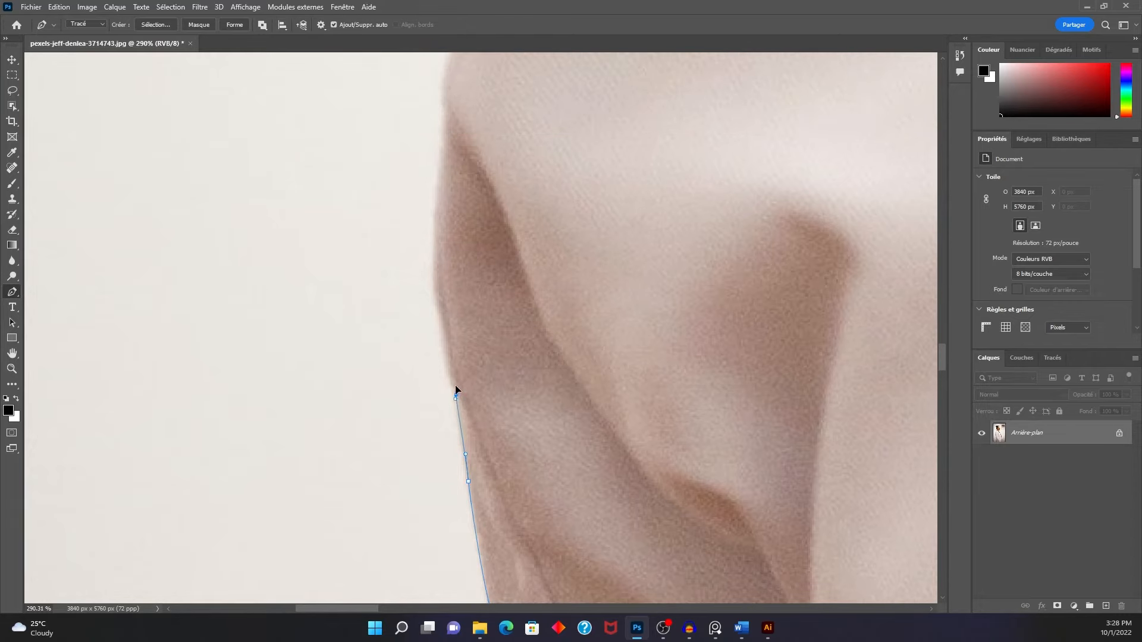
# Step: Trace the path up the coat's back past the dark fold and onto the lower curve of the shoulder
pyautogui.moveTo(448, 320); pyautogui.dragTo(475, 393)
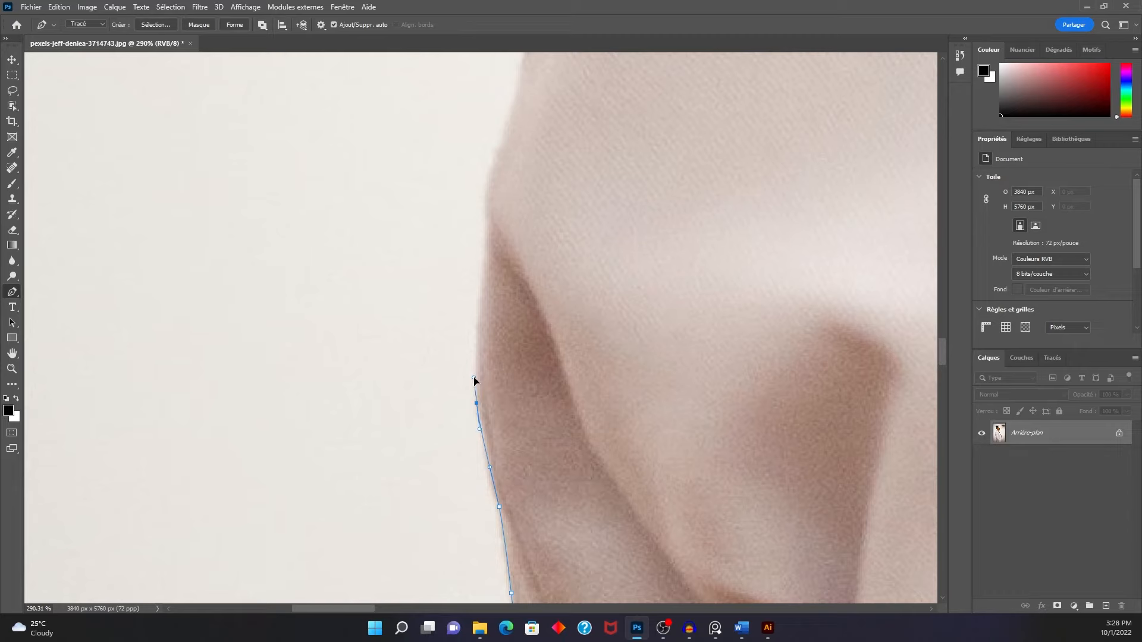
pyautogui.moveTo(493, 317); pyautogui.dragTo(496, 384)
pyautogui.moveTo(517, 336); pyautogui.dragTo(486, 374)
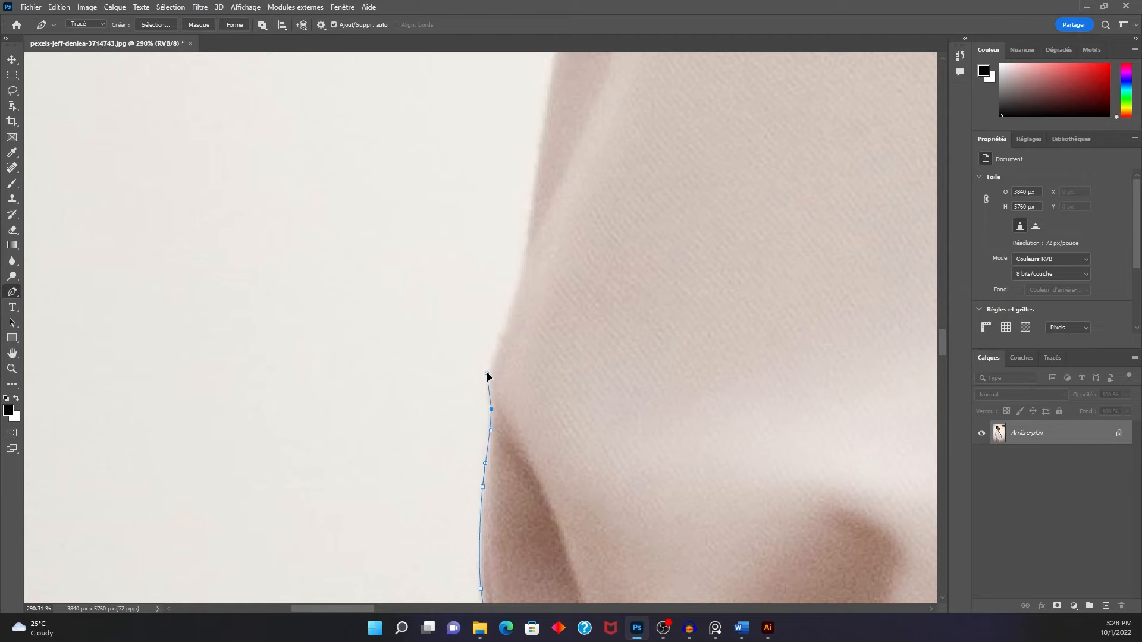
pyautogui.moveTo(535, 308); pyautogui.dragTo(509, 382)
pyautogui.scroll(-5, 492, 392)
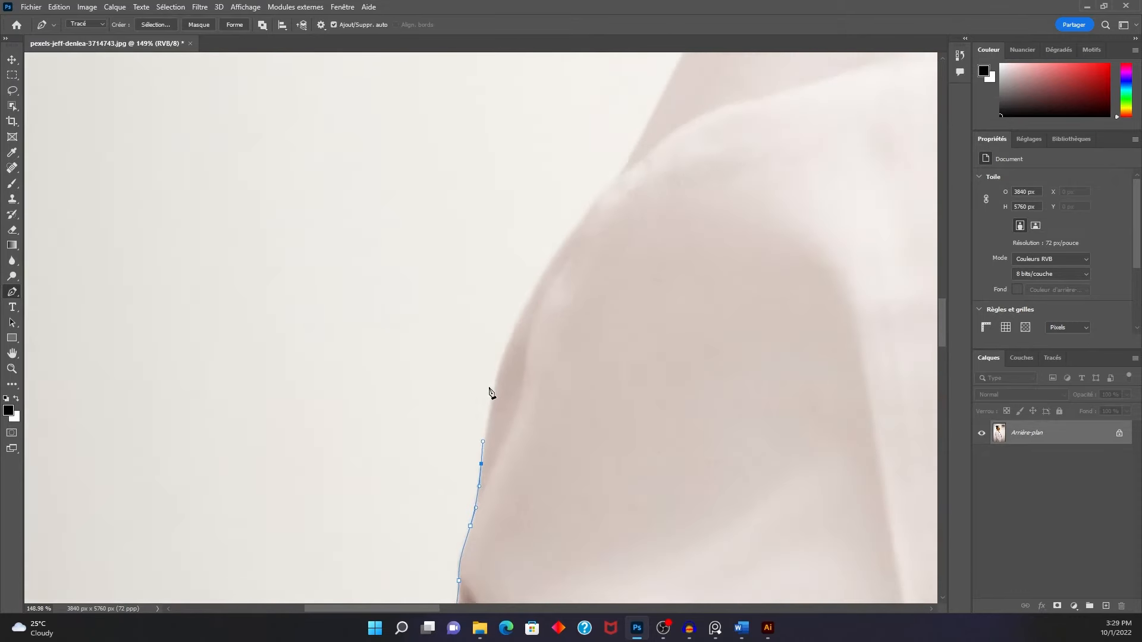
pyautogui.scroll(5, 487, 394)
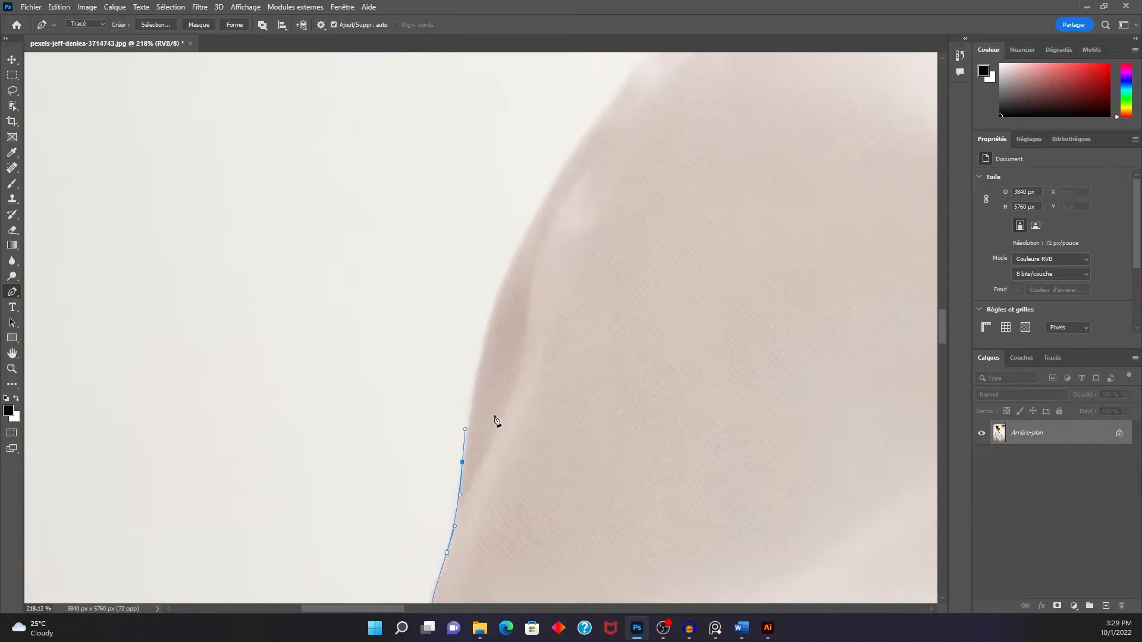
# Step: Trace around the curved back of the shoulder to where it meets the coat's upper back
pyautogui.moveTo(473, 369); pyautogui.dragTo(477, 344)
pyautogui.moveTo(515, 302); pyautogui.dragTo(452, 383)
pyautogui.moveTo(495, 324); pyautogui.dragTo(416, 497)
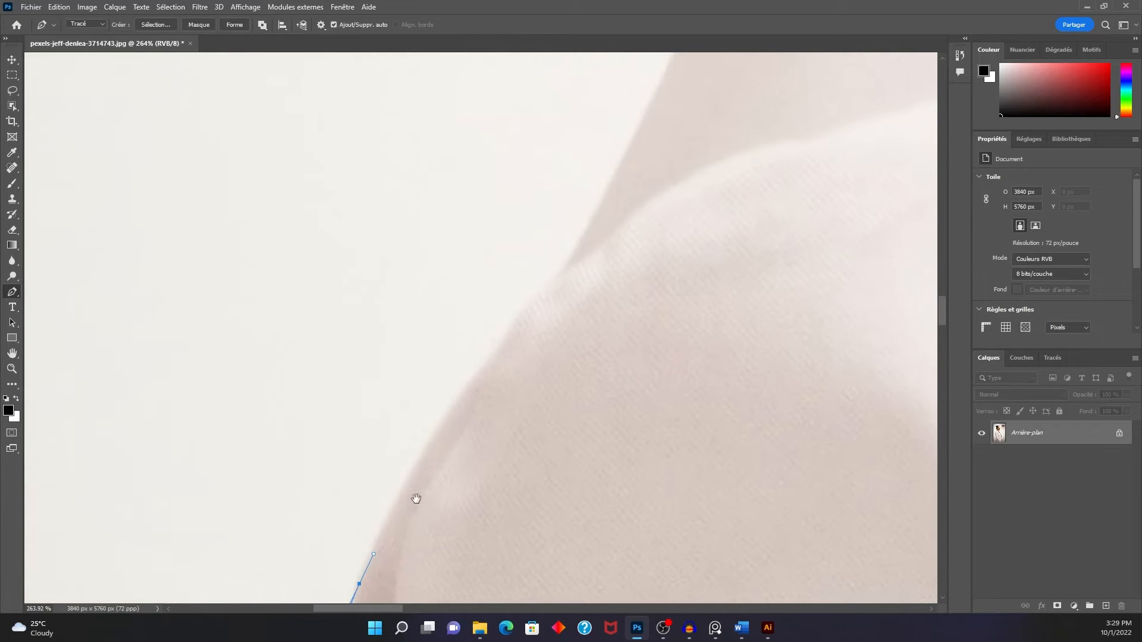
pyautogui.moveTo(449, 410); pyautogui.dragTo(359, 494)
pyautogui.moveTo(405, 410); pyautogui.dragTo(448, 418)
pyautogui.moveTo(515, 343); pyautogui.dragTo(373, 474)
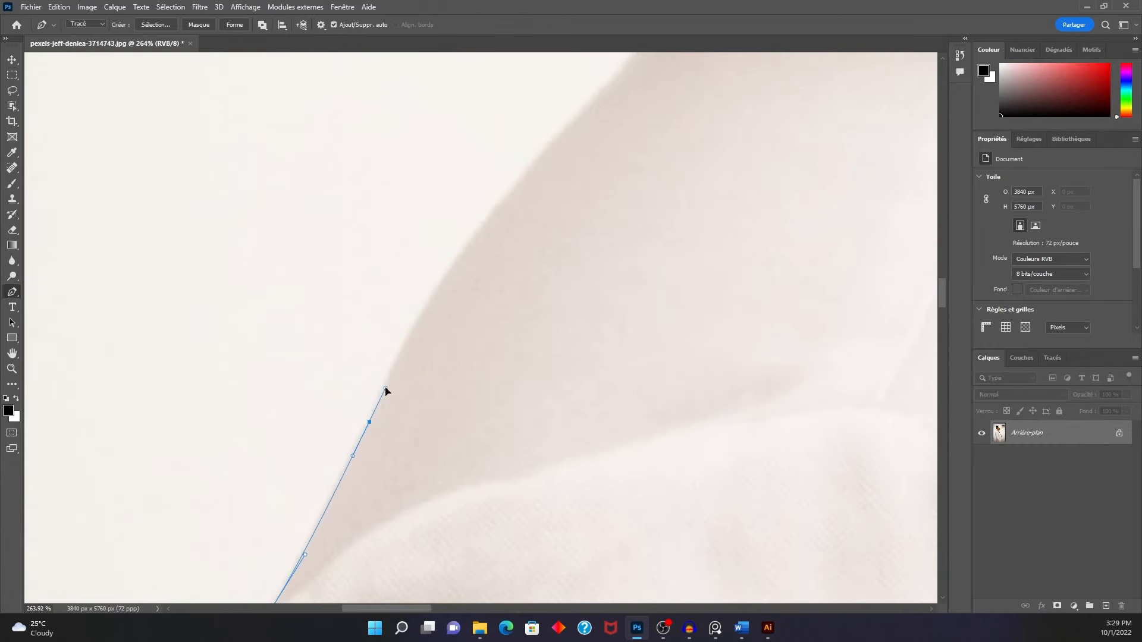
# Step: Continue the path up the coat's upper back and around the notch below the collar
pyautogui.moveTo(441, 388); pyautogui.dragTo(286, 547)
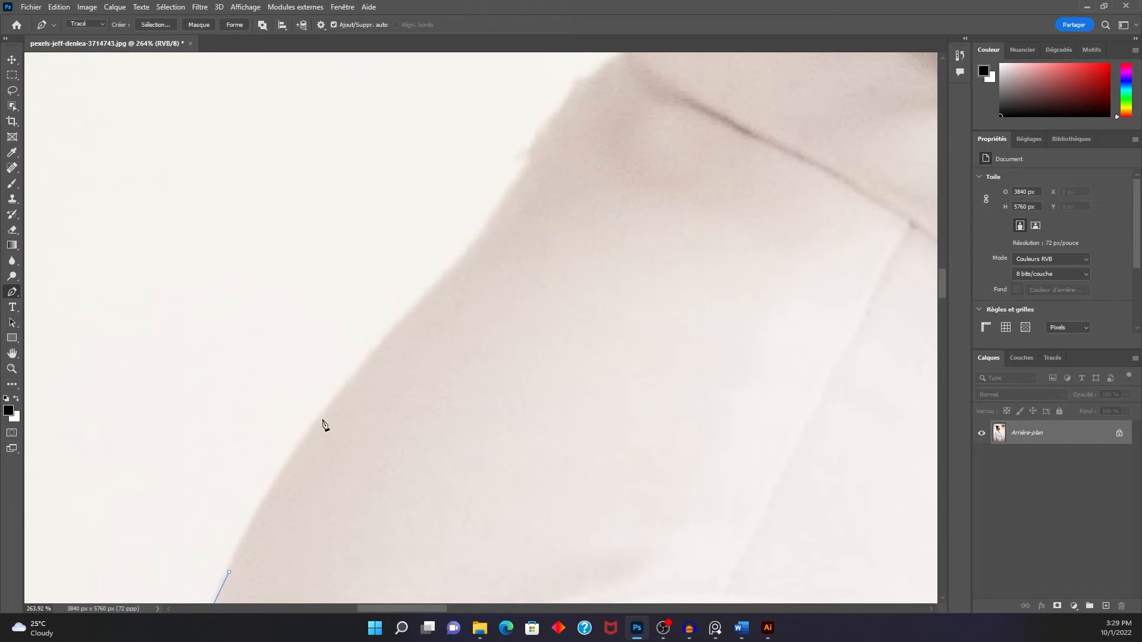
pyautogui.moveTo(324, 411); pyautogui.dragTo(372, 359)
pyautogui.moveTo(453, 302); pyautogui.dragTo(420, 360)
pyautogui.moveTo(466, 331); pyautogui.dragTo(449, 484)
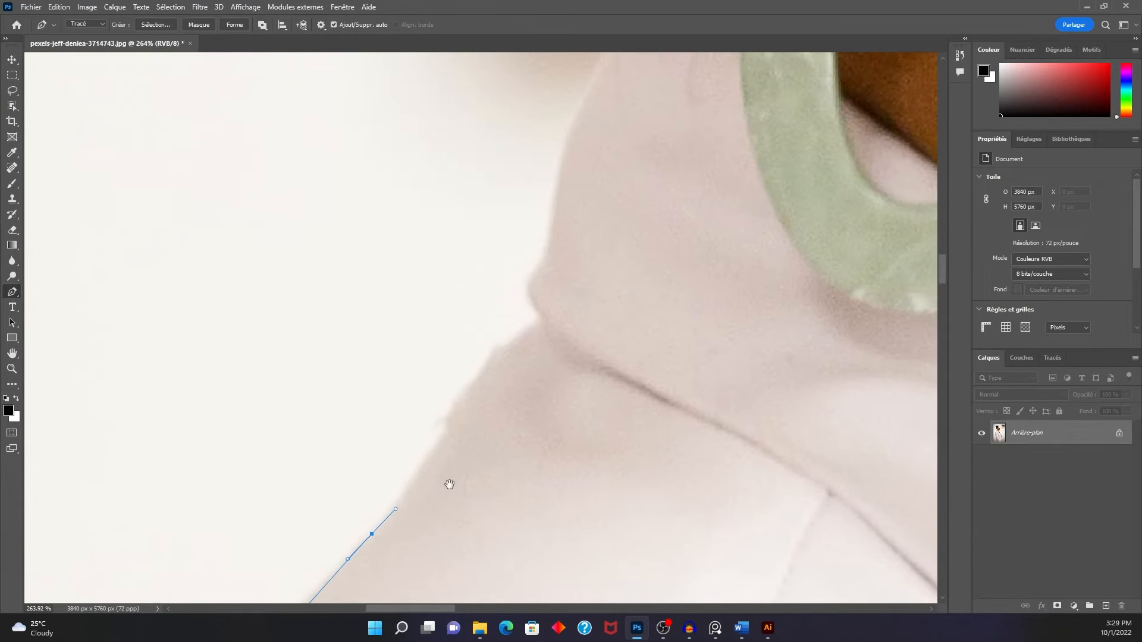
pyautogui.moveTo(447, 426); pyautogui.dragTo(456, 404)
pyautogui.moveTo(488, 359); pyautogui.dragTo(453, 461)
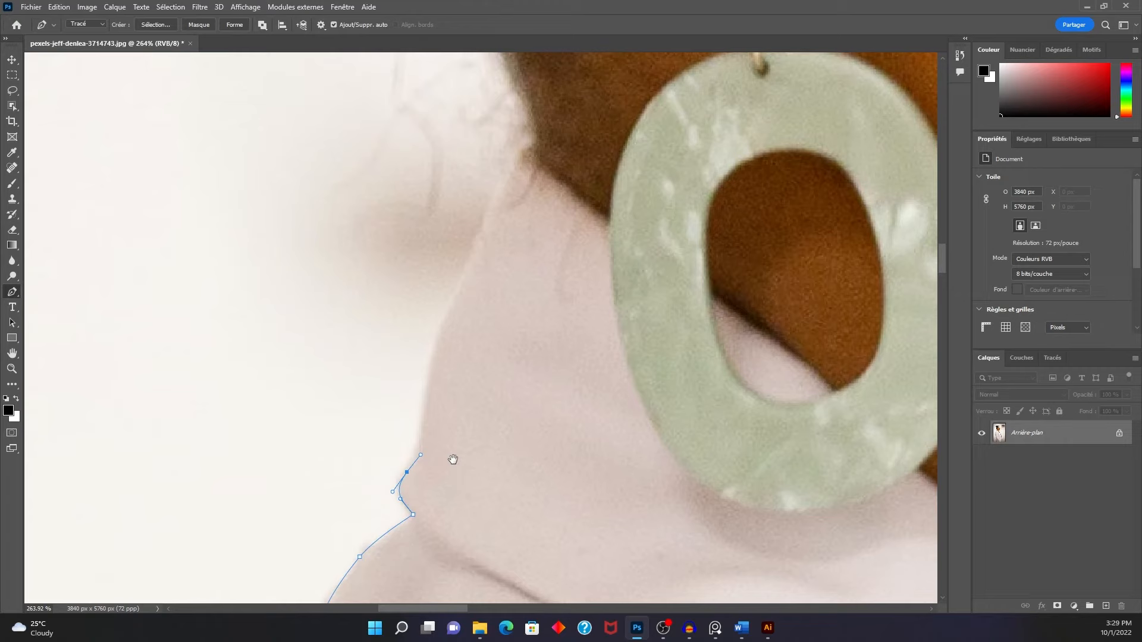
# Step: Trace up the collar's back edge to the nape of the neck with closely spaced curve anchors
pyautogui.click(424, 423)
pyautogui.moveTo(424, 423); pyautogui.dragTo(451, 454)
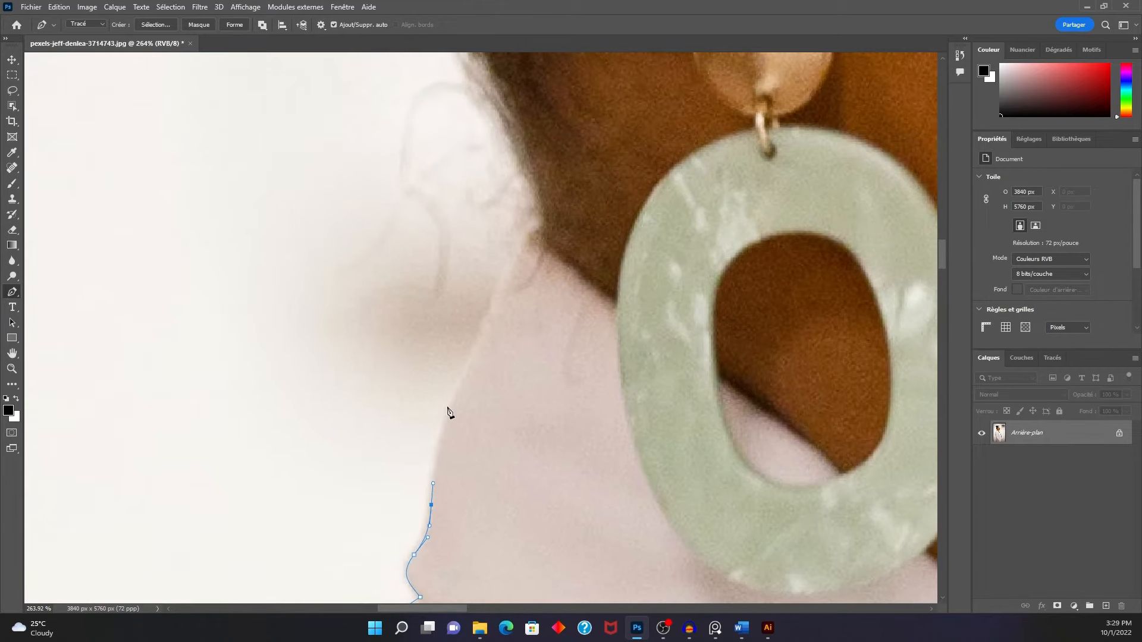
pyautogui.moveTo(445, 412); pyautogui.dragTo(460, 372)
pyautogui.moveTo(483, 315); pyautogui.dragTo(462, 408)
pyautogui.click(459, 425)
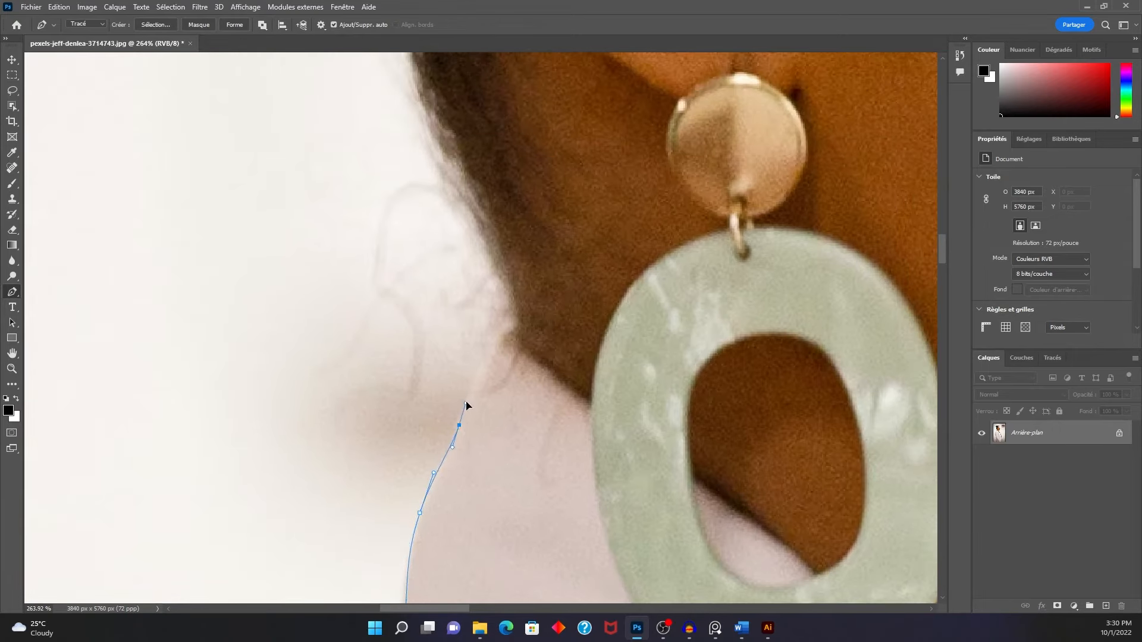
pyautogui.moveTo(500, 343); pyautogui.dragTo(507, 330)
# Step: Examine the untraced hair outline from the nape up to the bun
pyautogui.scroll(-5, 522, 335)
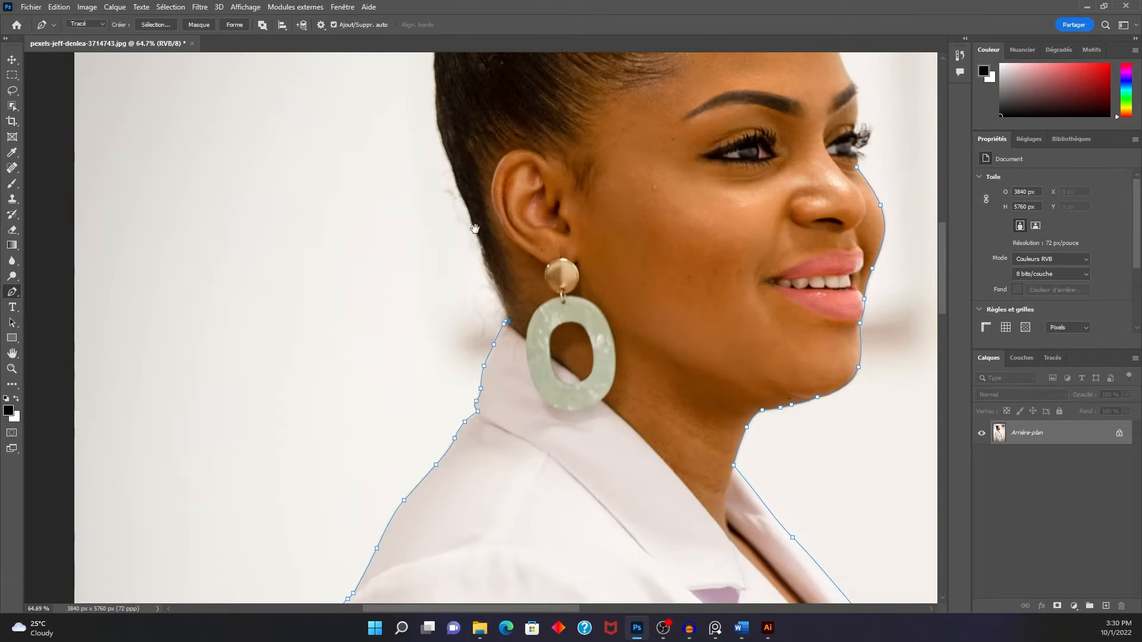
pyautogui.moveTo(475, 229); pyautogui.dragTo(440, 438)
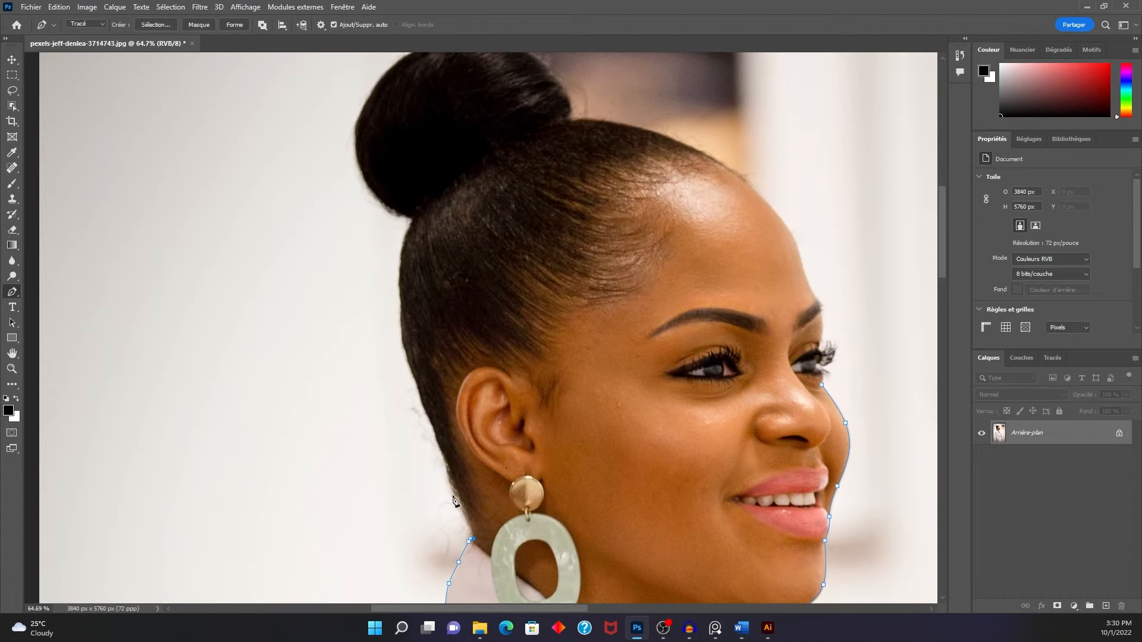
pyautogui.scroll(-2, 457, 502)
pyautogui.scroll(1, 457, 502)
pyautogui.scroll(3, 457, 501)
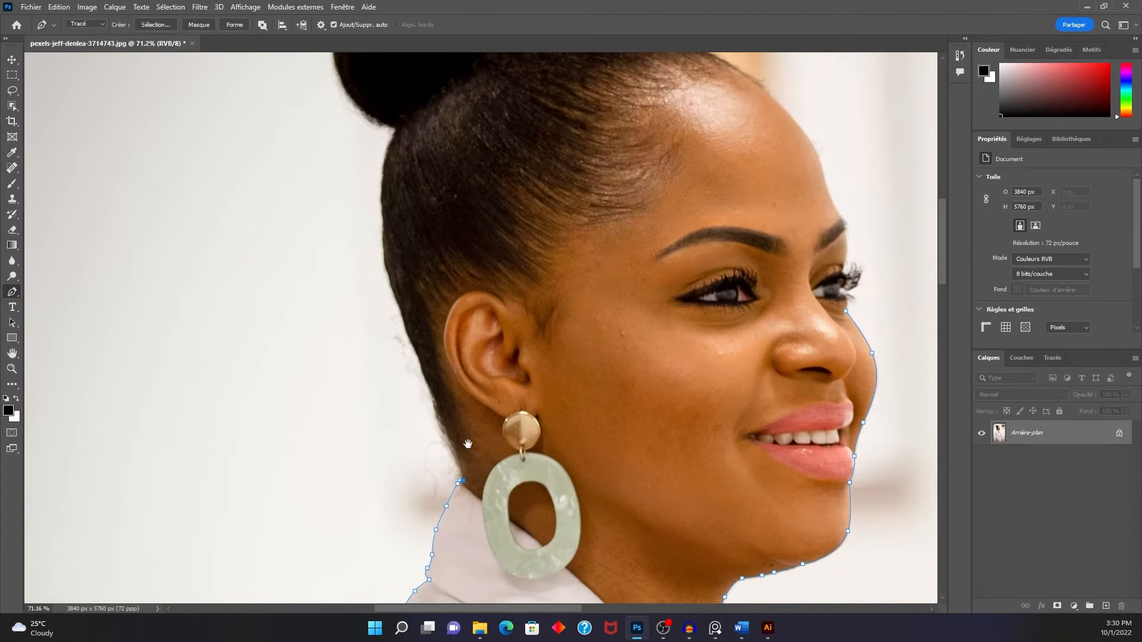
pyautogui.scroll(-3, 512, 404)
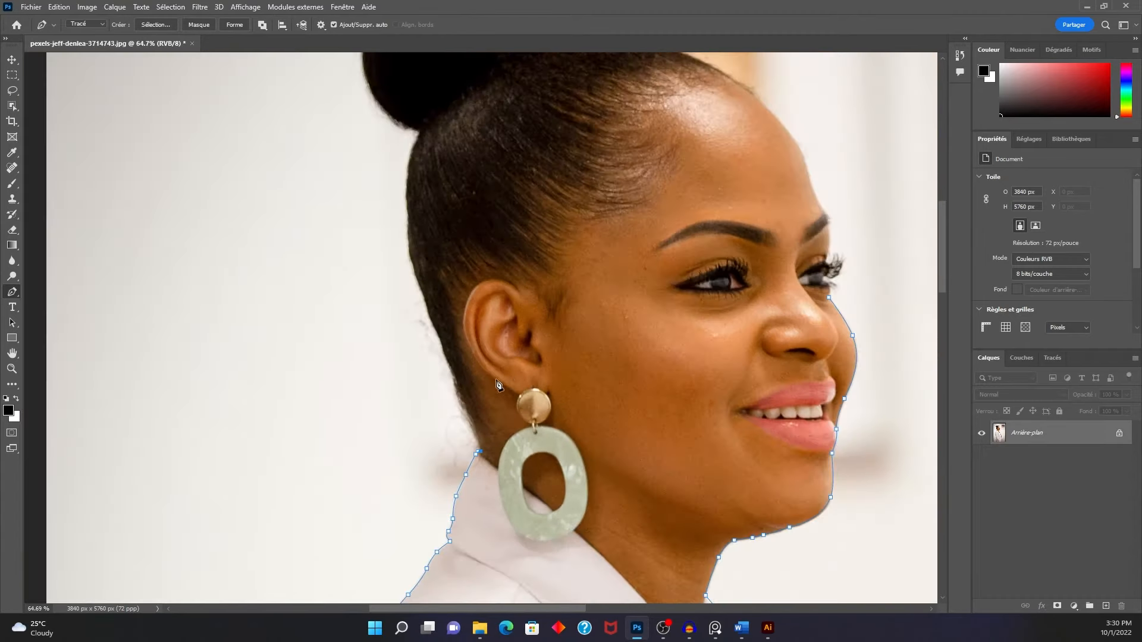
pyautogui.moveTo(474, 245); pyautogui.dragTo(525, 343)
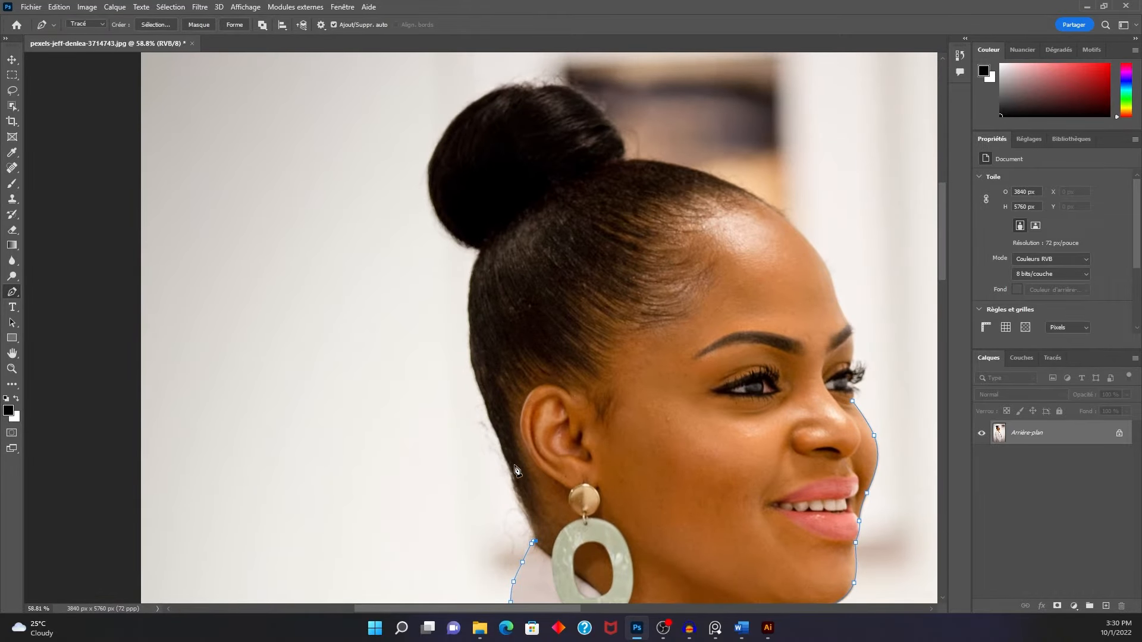
pyautogui.scroll(1, 559, 499)
pyautogui.scroll(-1, 559, 507)
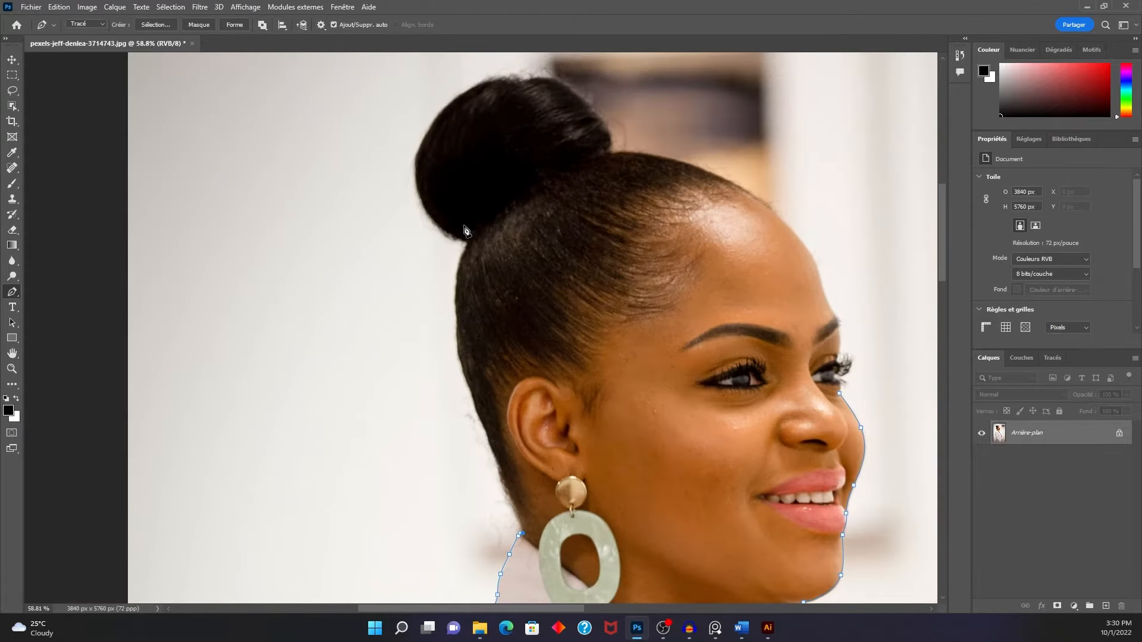
# Step: Trace the back of the head from the nape upward along the hair's edge with closely spaced anchors
pyautogui.moveTo(734, 323); pyautogui.dragTo(614, 291)
pyautogui.scroll(4, 435, 466)
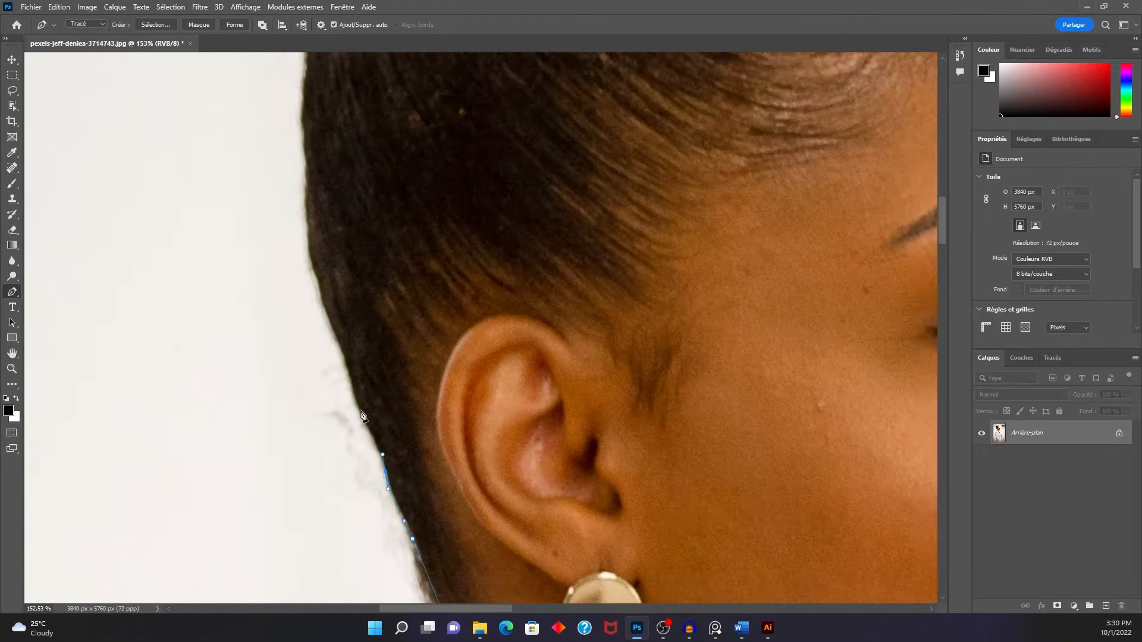
pyautogui.click(362, 387)
pyautogui.click(354, 356)
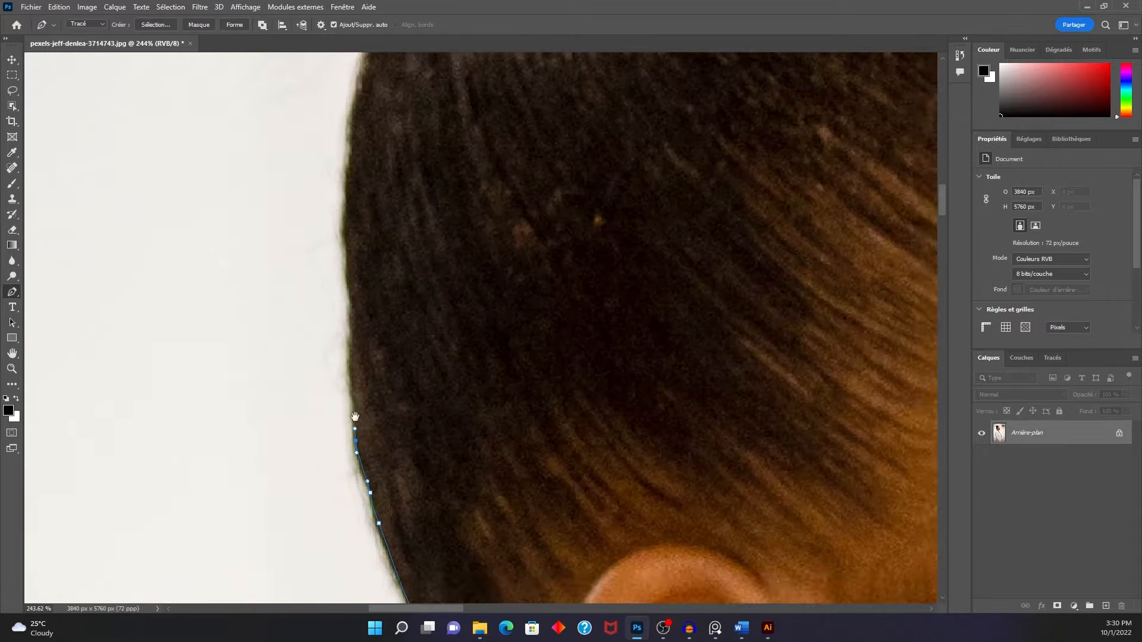
pyautogui.click(365, 408)
pyautogui.click(365, 363)
# Step: Trace from the back of the head around the bun's rear side to its top with short segments
pyautogui.click(472, 426)
pyautogui.click(465, 420)
pyautogui.moveTo(410, 381); pyautogui.dragTo(464, 496)
pyautogui.click(390, 341)
pyautogui.click(599, 221)
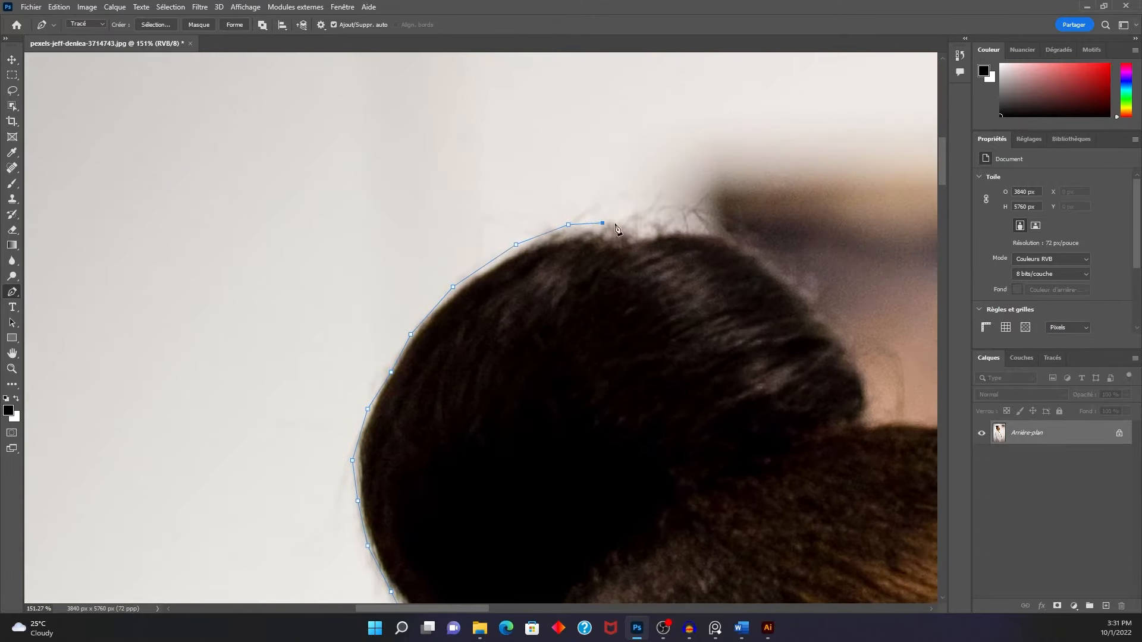
# Step: Trace down the bun's front side and along the top of the head toward the forehead hairline
pyautogui.moveTo(714, 357); pyautogui.dragTo(212, 205)
pyautogui.click(471, 273)
pyautogui.click(626, 331)
pyautogui.scroll(-2, 657, 344)
pyautogui.moveTo(730, 375)
pyautogui.mouseDown()
pyautogui.moveTo(679, 359)
pyautogui.moveTo(708, 362)
pyautogui.mouseUp()
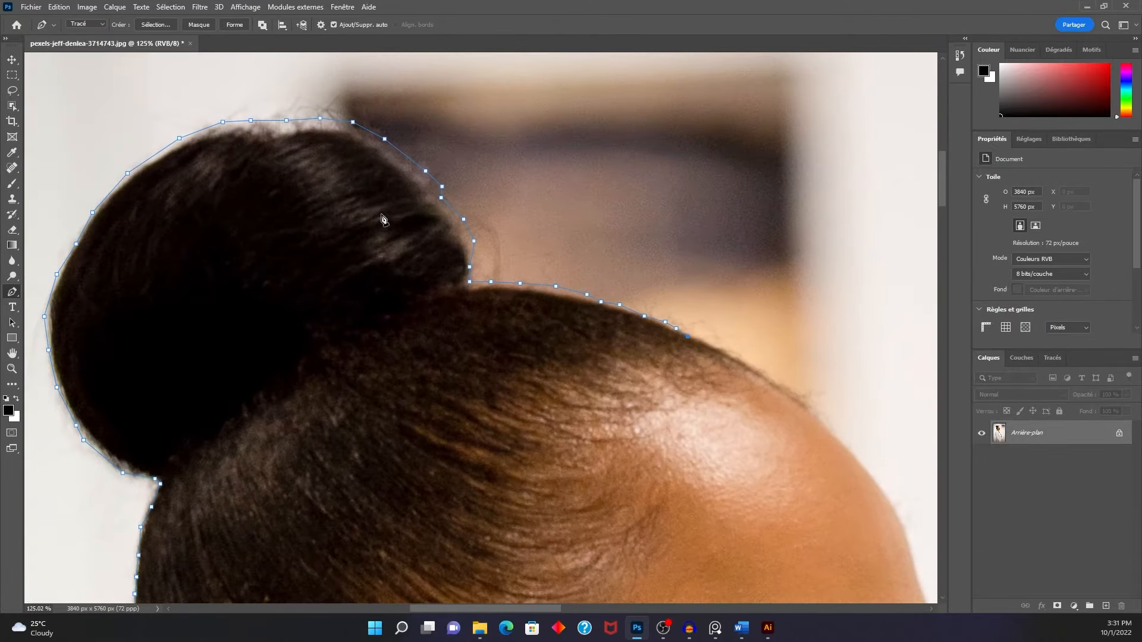
# Step: Inspect the traced path around the bun and the back of the head
pyautogui.moveTo(454, 271); pyautogui.dragTo(498, 248)
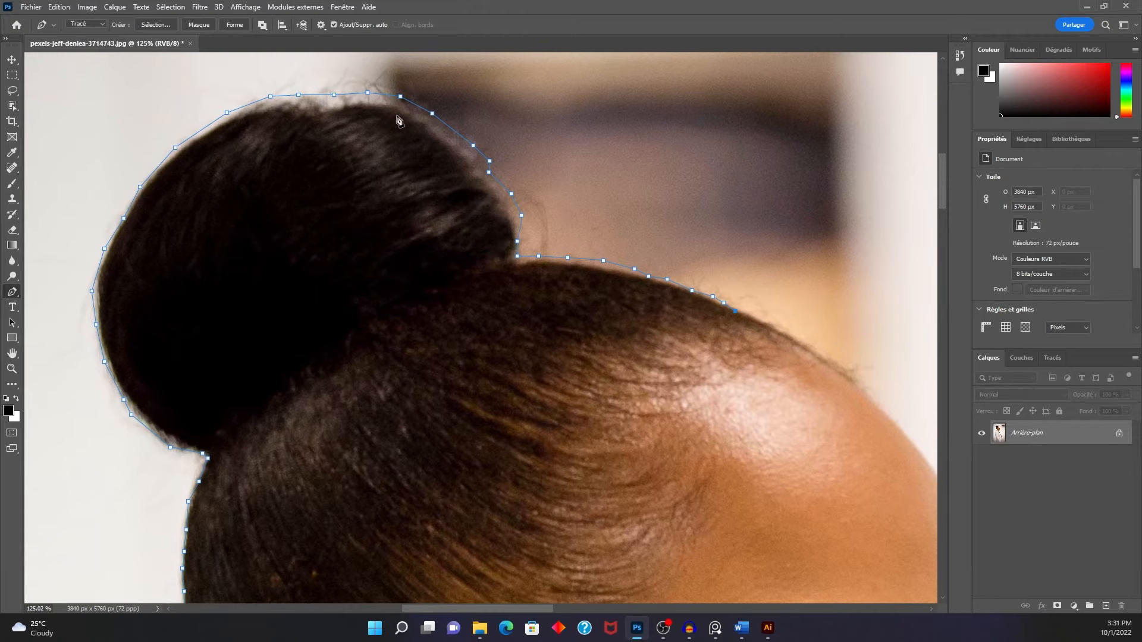
pyautogui.scroll(-2, 313, 370)
pyautogui.scroll(-1, 257, 481)
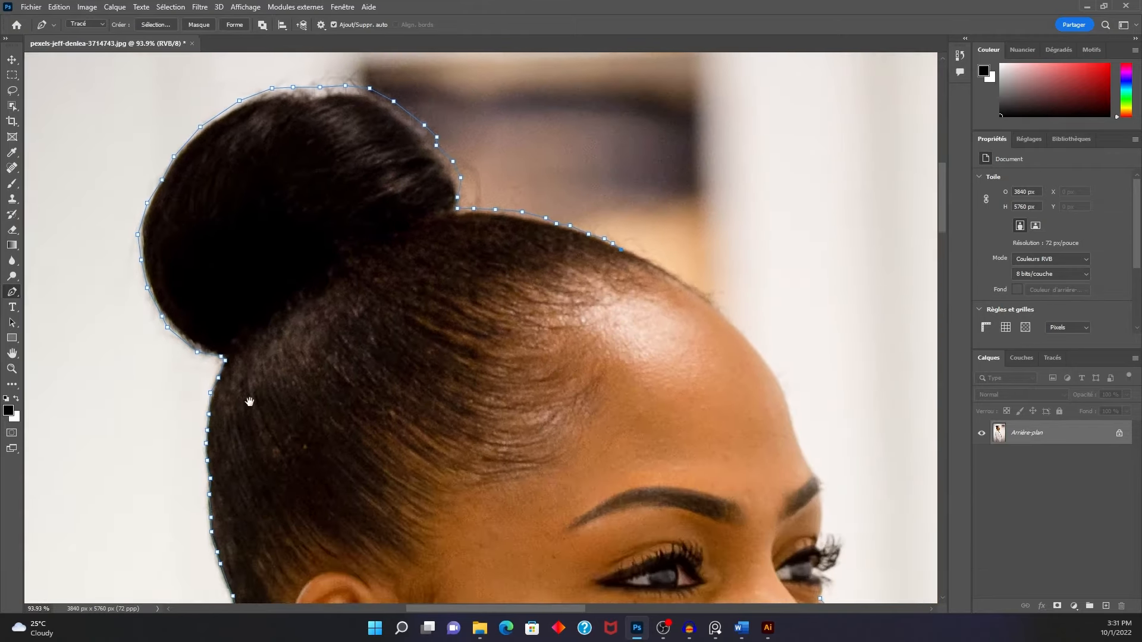
pyautogui.scroll(-1, 253, 395)
pyautogui.scroll(-1, 400, 454)
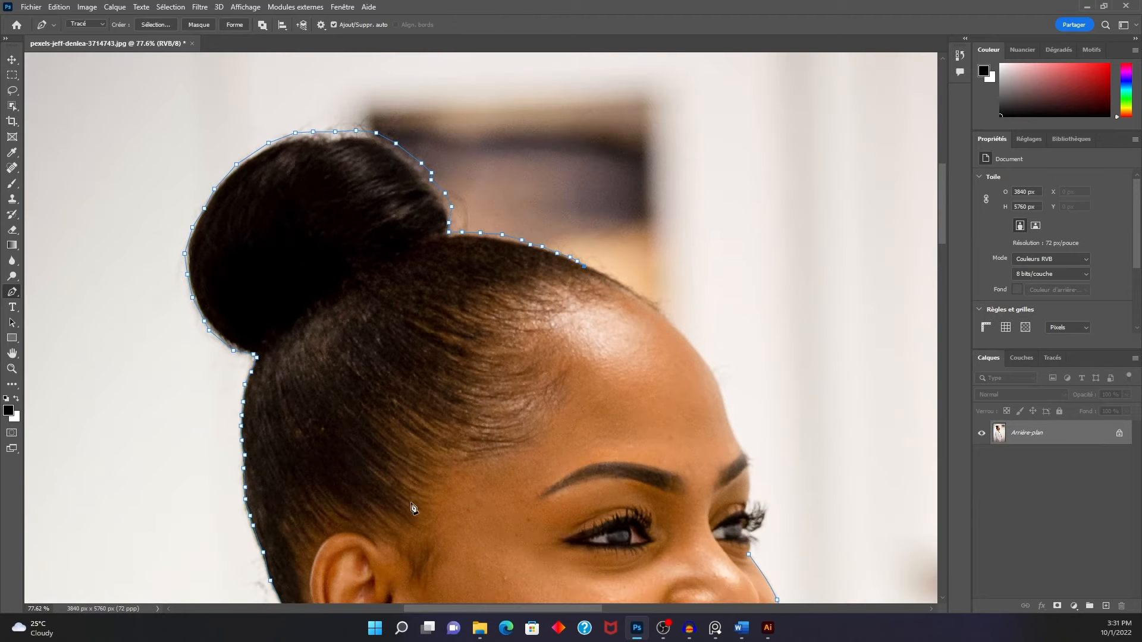
pyautogui.moveTo(394, 462); pyautogui.dragTo(380, 407)
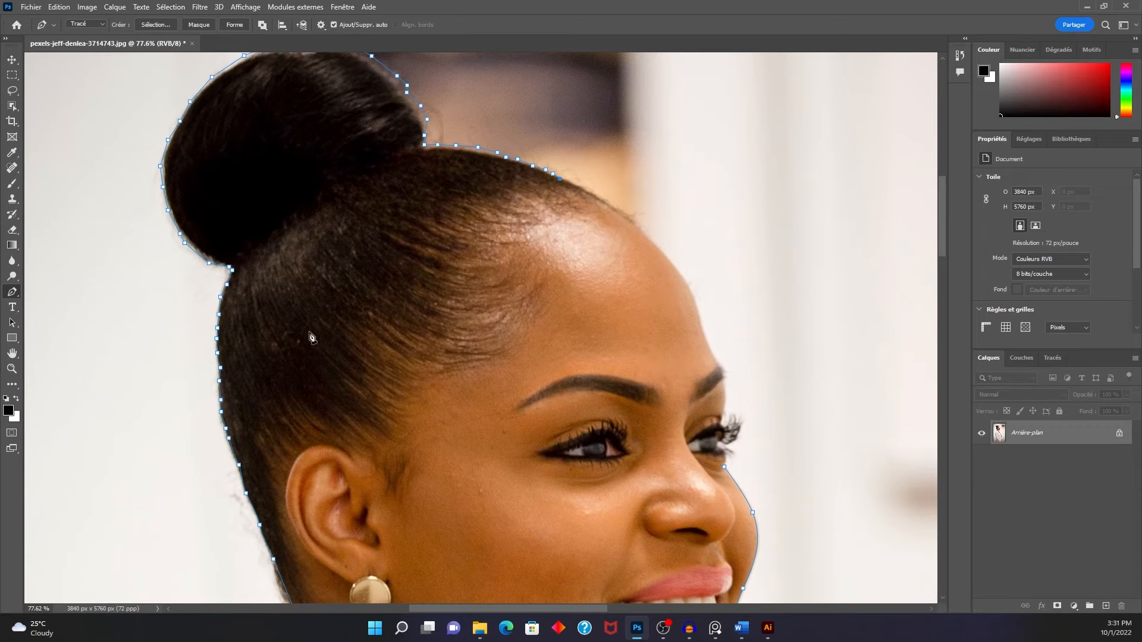
pyautogui.scroll(3, 515, 189)
pyautogui.hscroll(3, 659, 207)
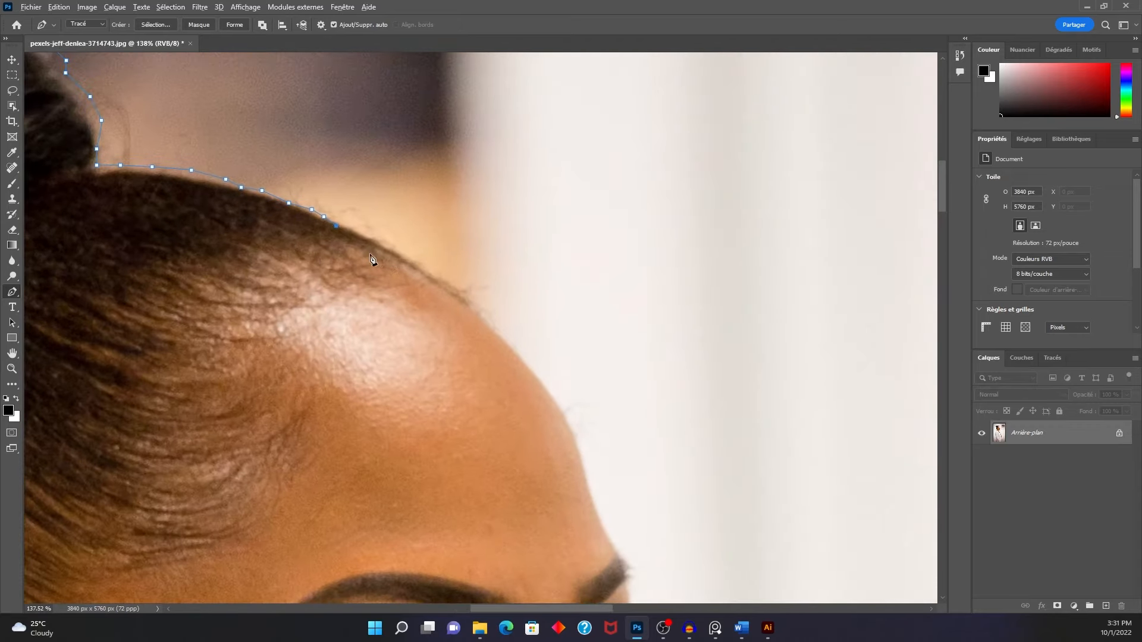
# Step: Trace the path along the front hairline and down the curve of the forehead
pyautogui.scroll(1, 372, 259)
pyautogui.moveTo(516, 356); pyautogui.dragTo(455, 270)
pyautogui.click(530, 351)
pyautogui.moveTo(565, 427); pyautogui.dragTo(489, 294)
# Step: Trace from the lower forehead past the outer eyebrow to the upper eyelid
pyautogui.scroll(2, 489, 293)
pyautogui.click(477, 330)
pyautogui.click(498, 346)
pyautogui.moveTo(503, 396); pyautogui.dragTo(474, 273)
pyautogui.scroll(2, 509, 364)
pyautogui.moveTo(472, 320); pyautogui.dragTo(471, 343)
pyautogui.moveTo(455, 407); pyautogui.dragTo(432, 279)
# Step: Outline the protruding upper and lower eyelashes with short segments and close the path at its starting anchor below the eye
pyautogui.click(480, 240)
pyautogui.click(527, 251)
pyautogui.click(502, 357)
pyautogui.click(494, 412)
pyautogui.click(452, 438)
pyautogui.moveTo(447, 486); pyautogui.dragTo(443, 499)
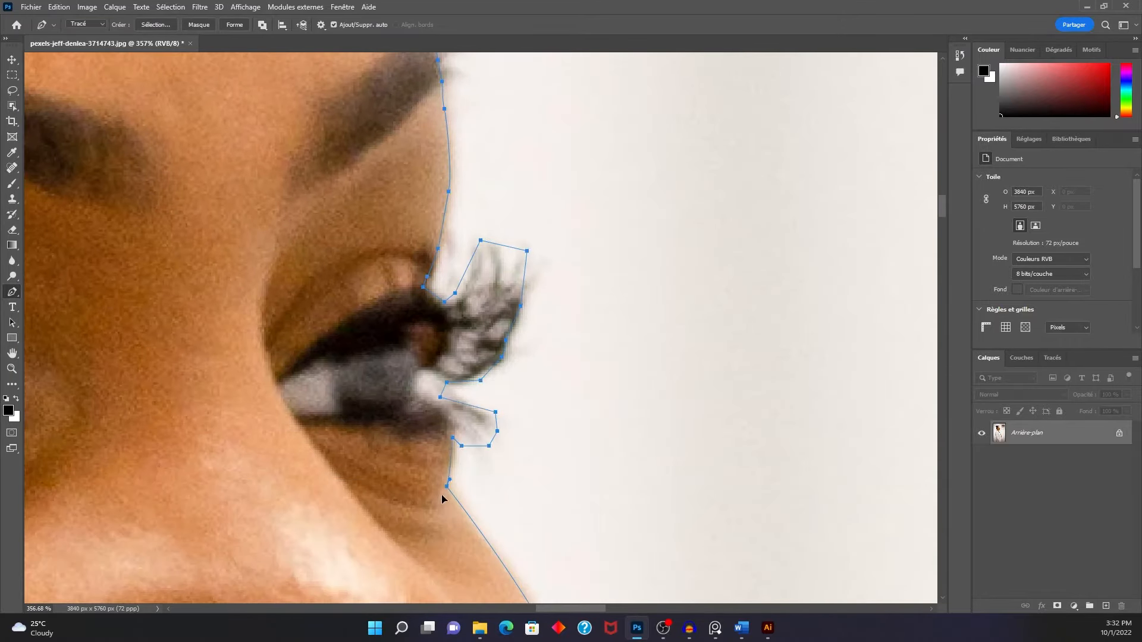
# Step: Inspect the closed path around the eyelashes, the head and the whole figure
pyautogui.scroll(-3, 464, 357)
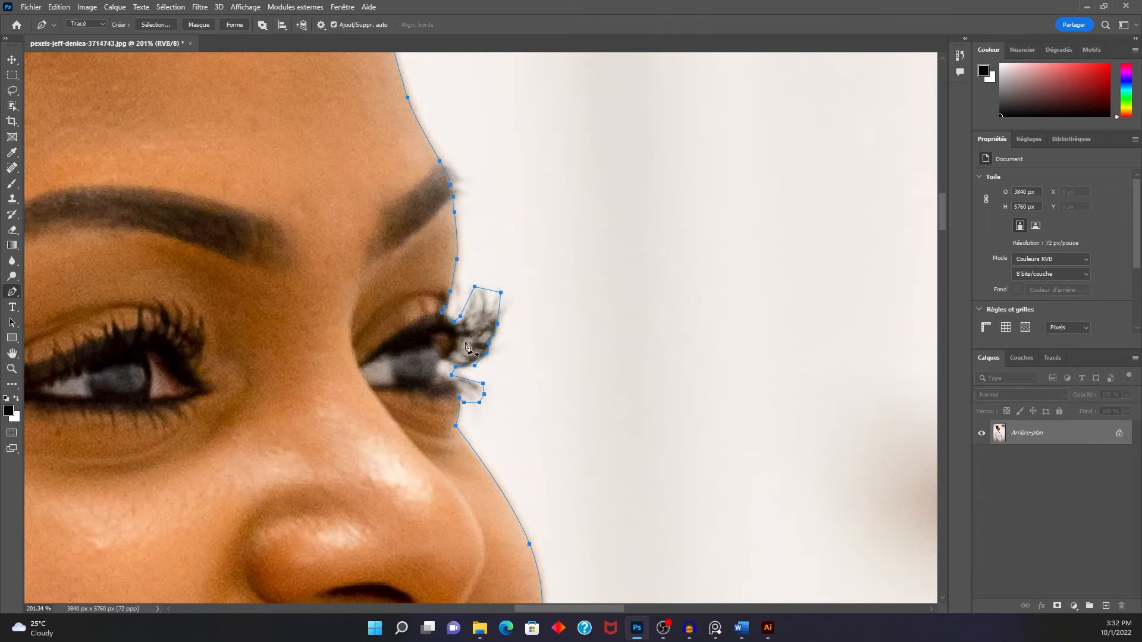
pyautogui.moveTo(453, 300); pyautogui.dragTo(494, 354)
pyautogui.scroll(-2, 494, 354)
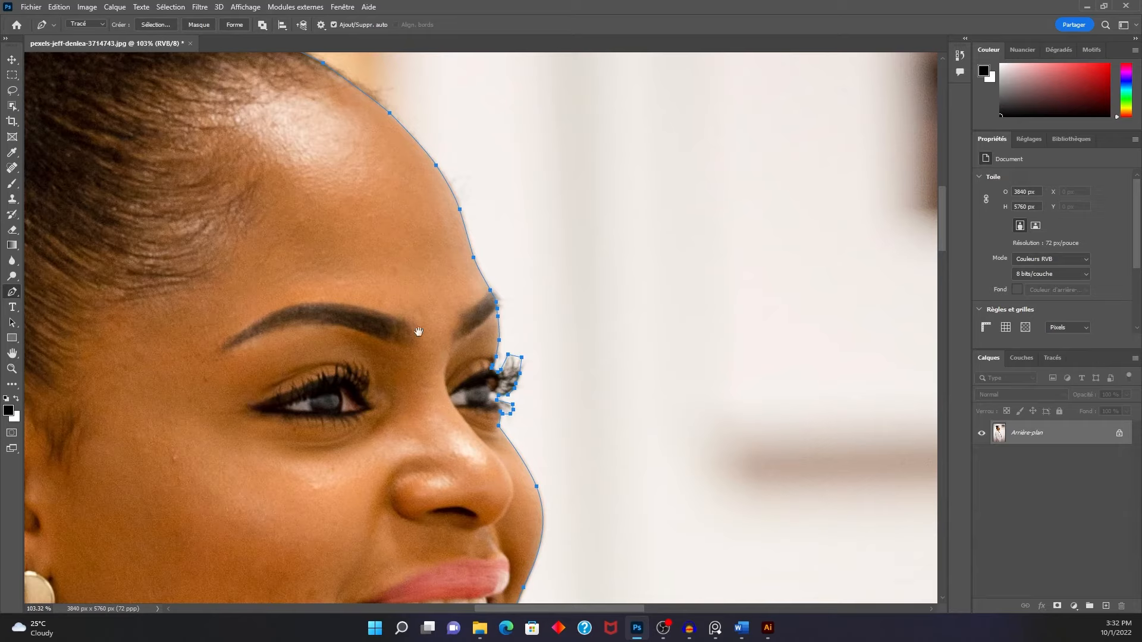
pyautogui.scroll(-2, 416, 326)
pyautogui.moveTo(276, 290); pyautogui.dragTo(368, 360)
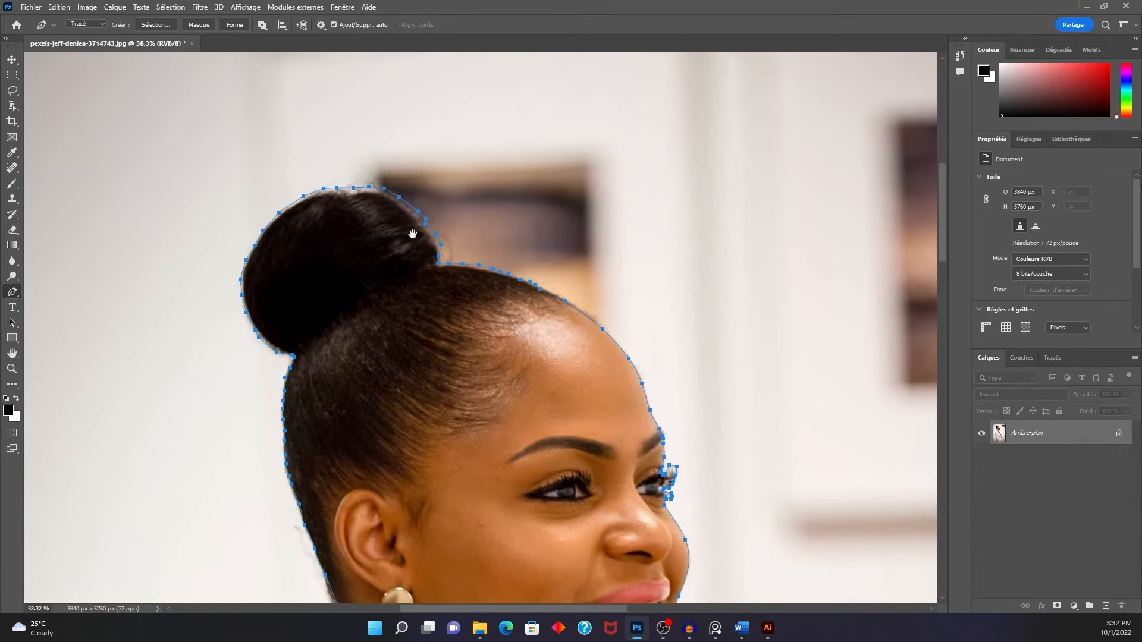
pyautogui.moveTo(459, 460); pyautogui.dragTo(305, 208)
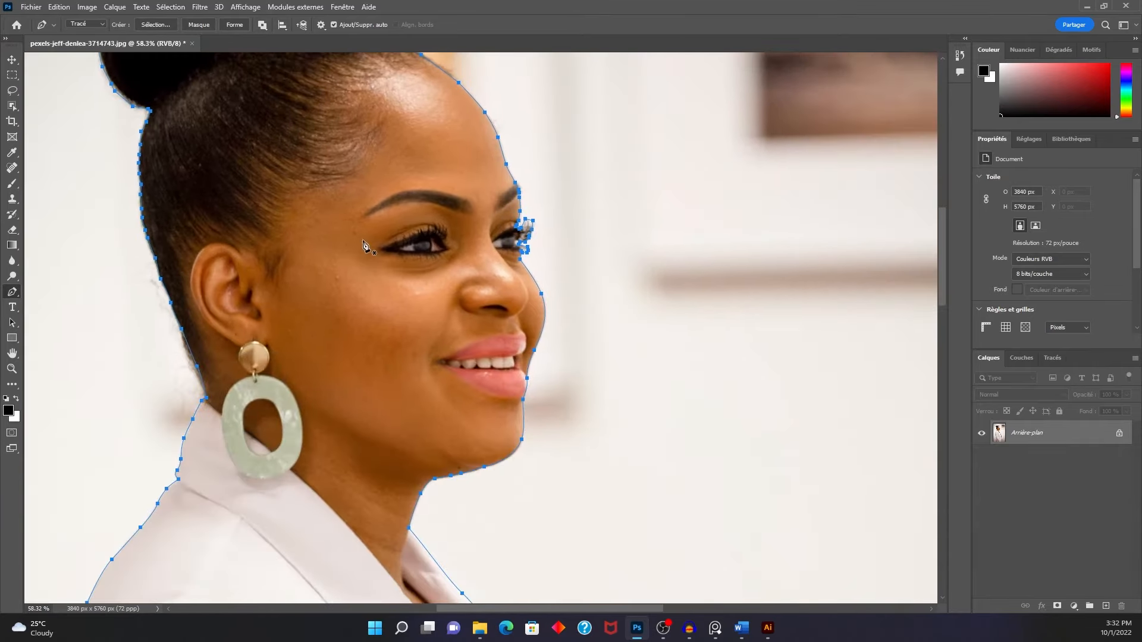
pyautogui.scroll(2, 515, 246)
pyautogui.scroll(1, 522, 266)
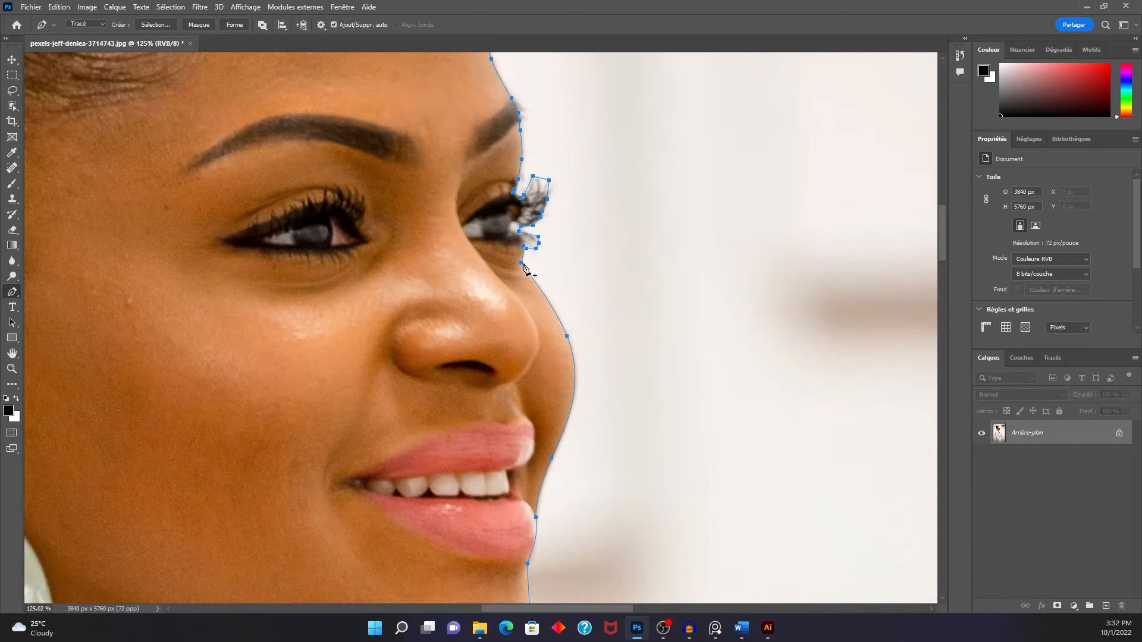
pyautogui.scroll(-1, 522, 269)
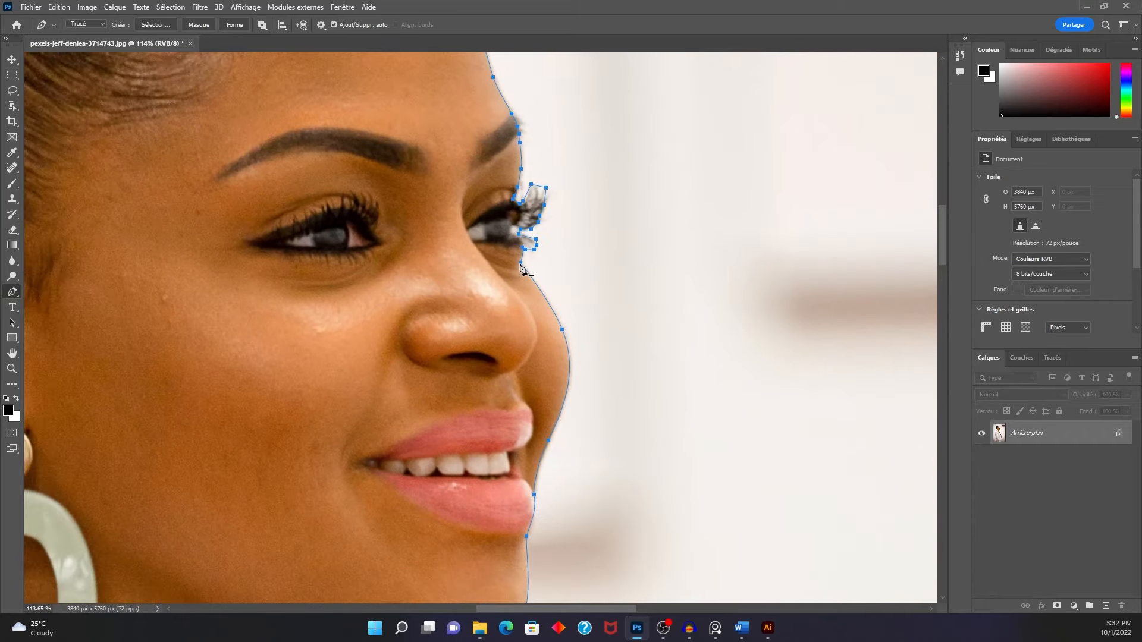
pyautogui.scroll(-14, 521, 269)
pyautogui.scroll(-6, 346, 300)
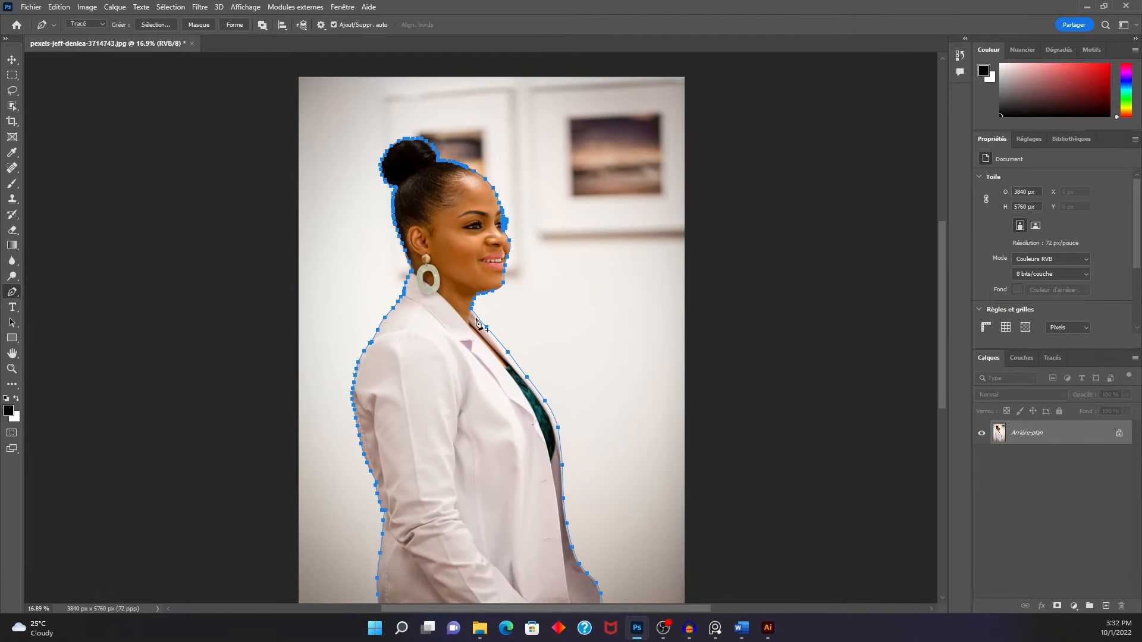
pyautogui.scroll(-2, 478, 323)
pyautogui.scroll(-1, 510, 257)
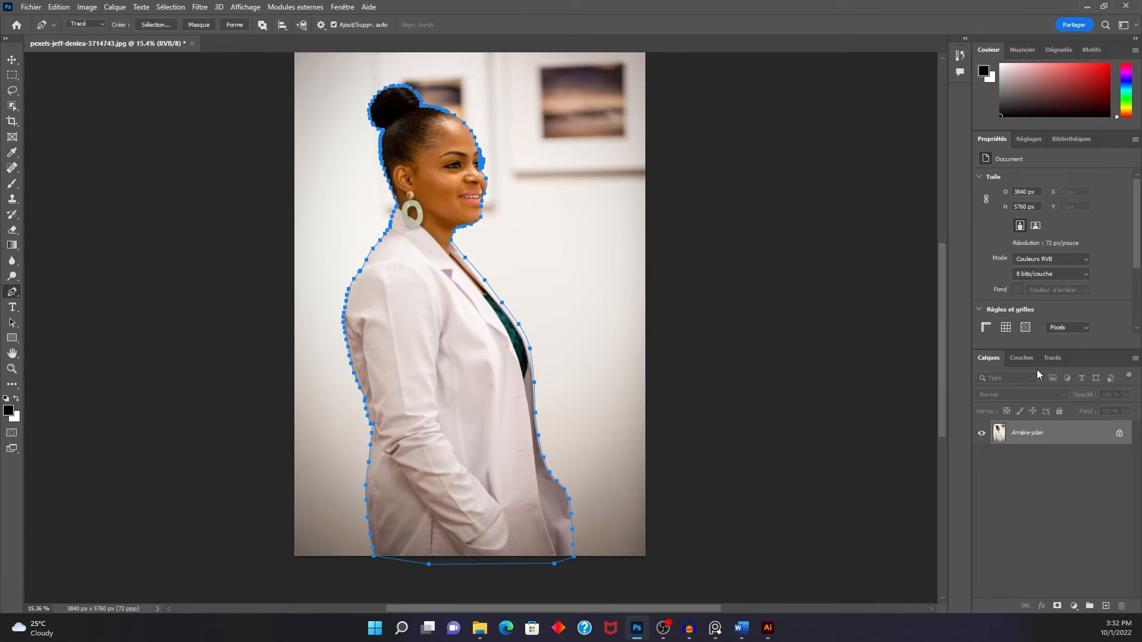
# Step: Convert the closed path around the woman into a new anti-aliased selection with a 0-pixel feather radius
pyautogui.click(1051, 358)
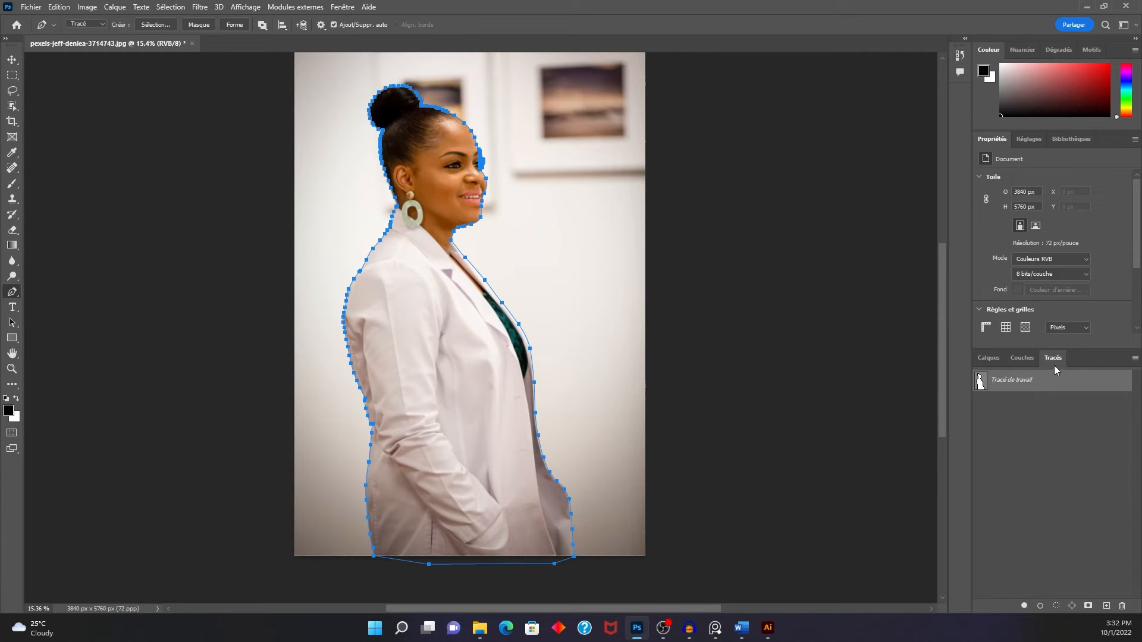
pyautogui.click(991, 358)
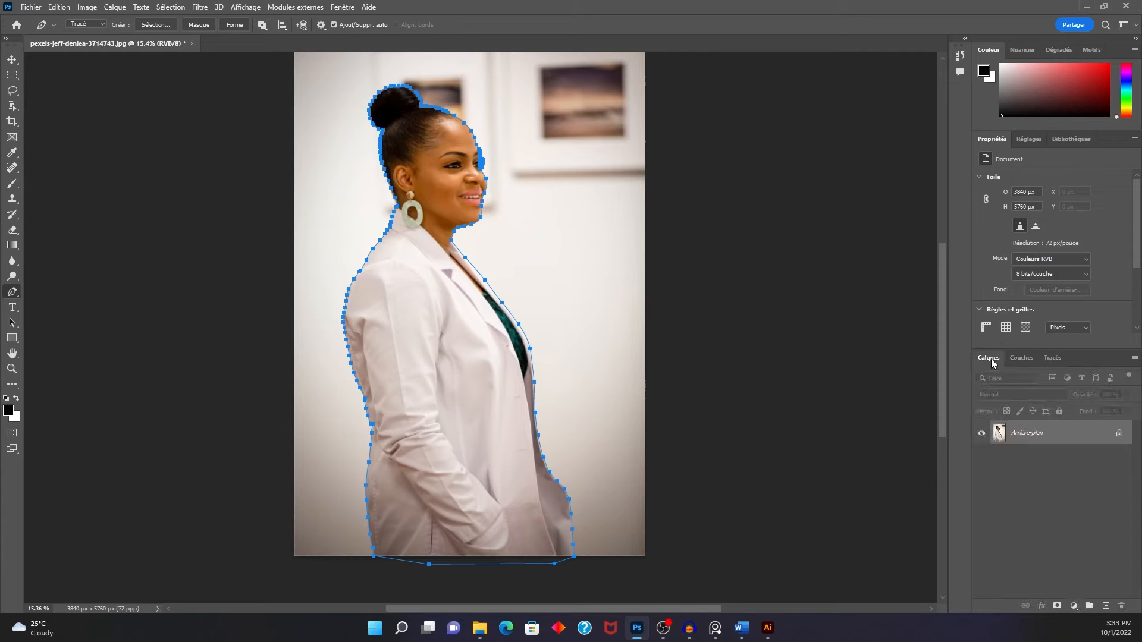
pyautogui.moveTo(447, 239); pyautogui.dragTo(459, 277)
pyautogui.rightClick(437, 294)
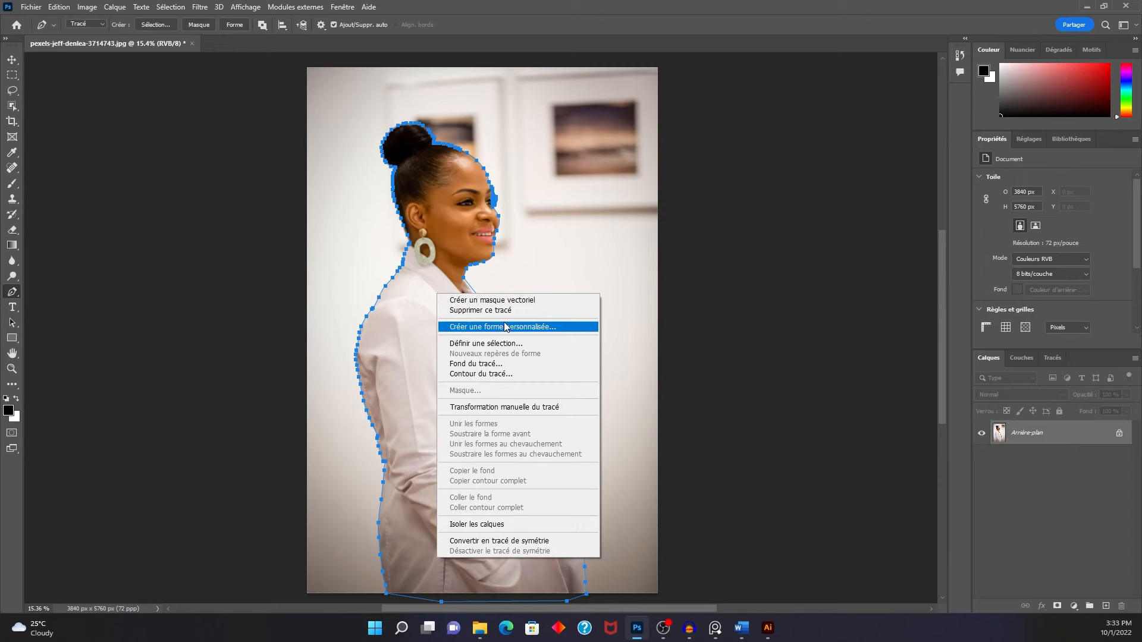
pyautogui.click(531, 345)
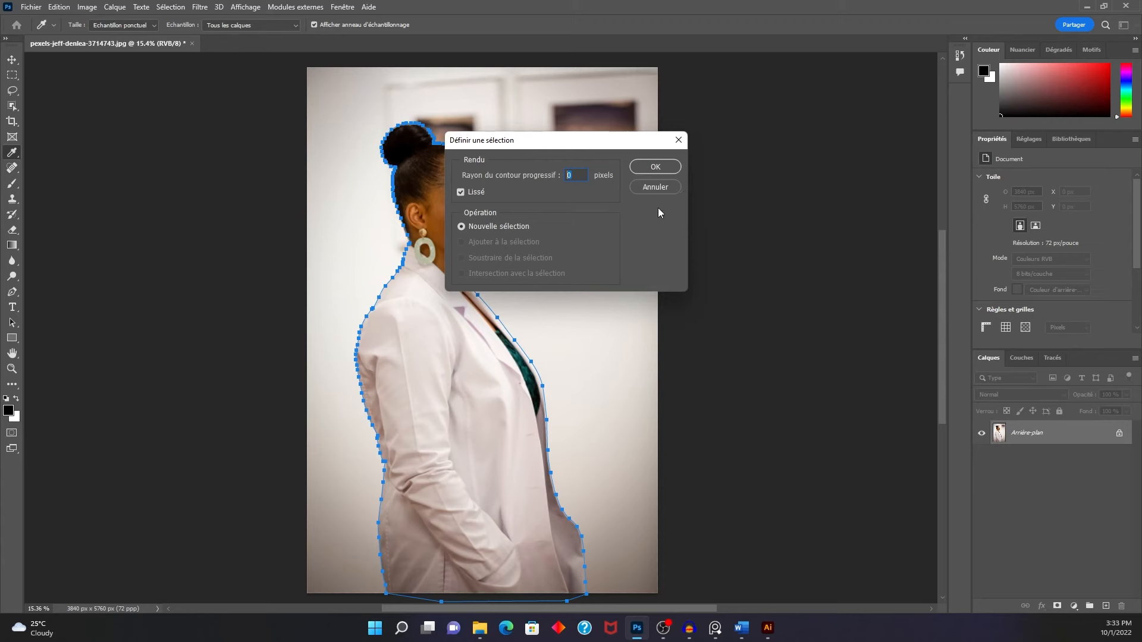
pyautogui.click(655, 166)
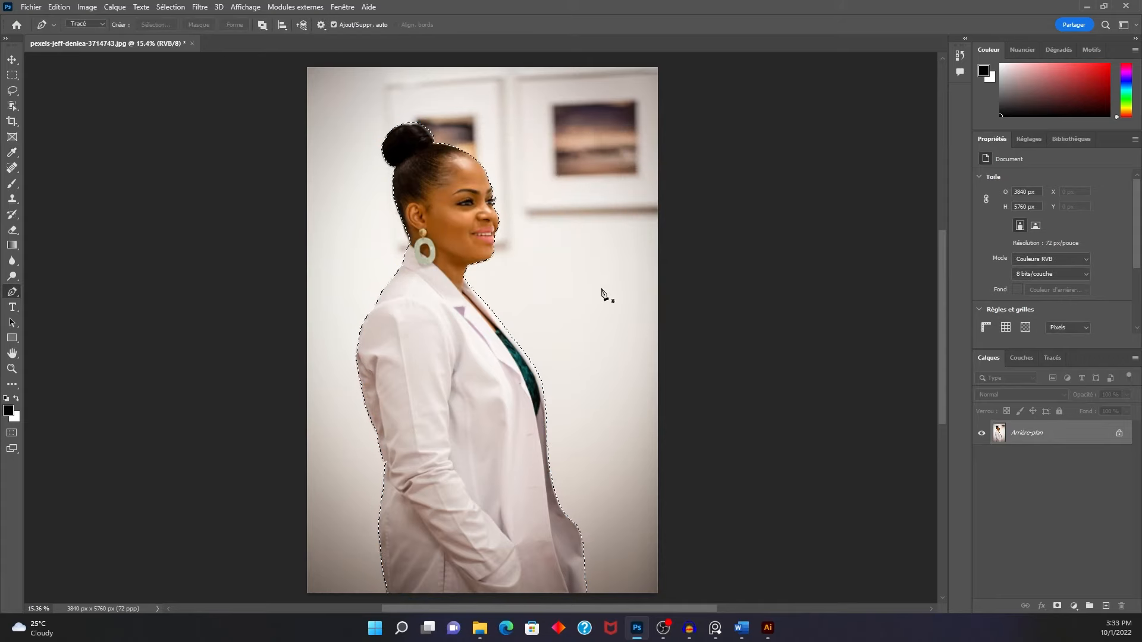
# Step: Check the selection outline around the woman and add a layer mask from it to hide the background
pyautogui.scroll(5, 428, 350)
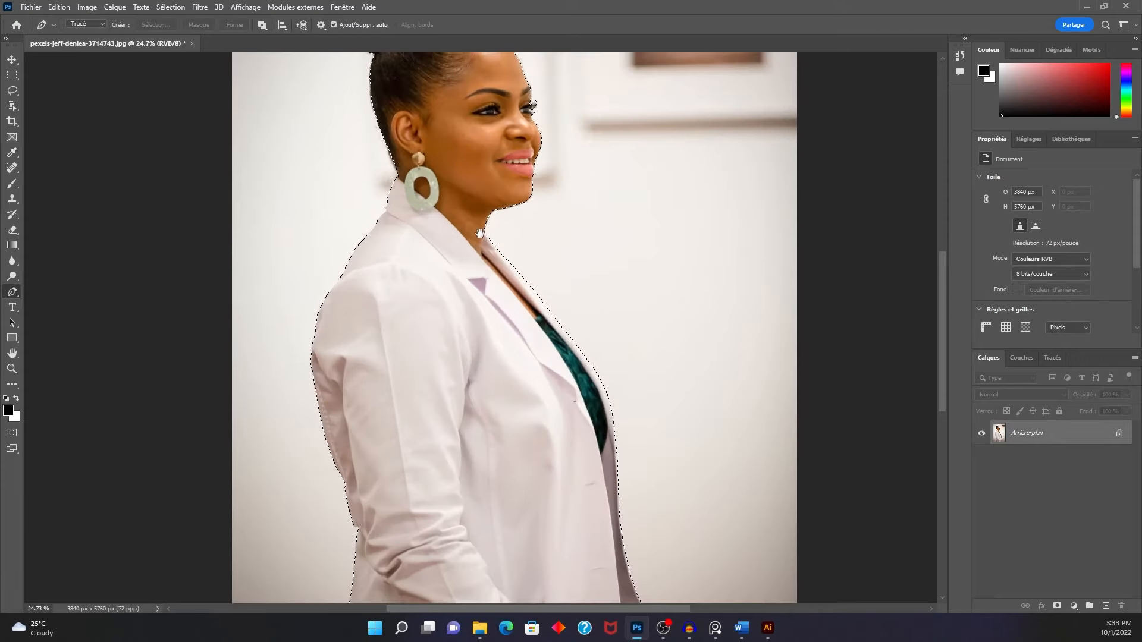
pyautogui.moveTo(480, 236); pyautogui.dragTo(474, 347)
pyautogui.scroll(3, 472, 232)
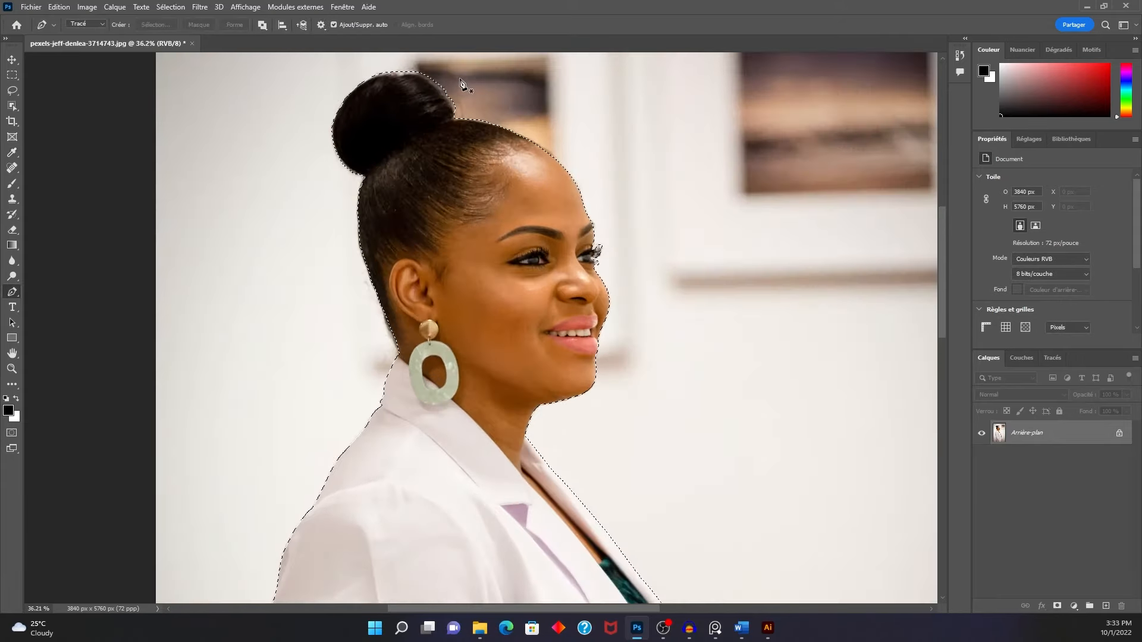
pyautogui.scroll(-5, 400, 307)
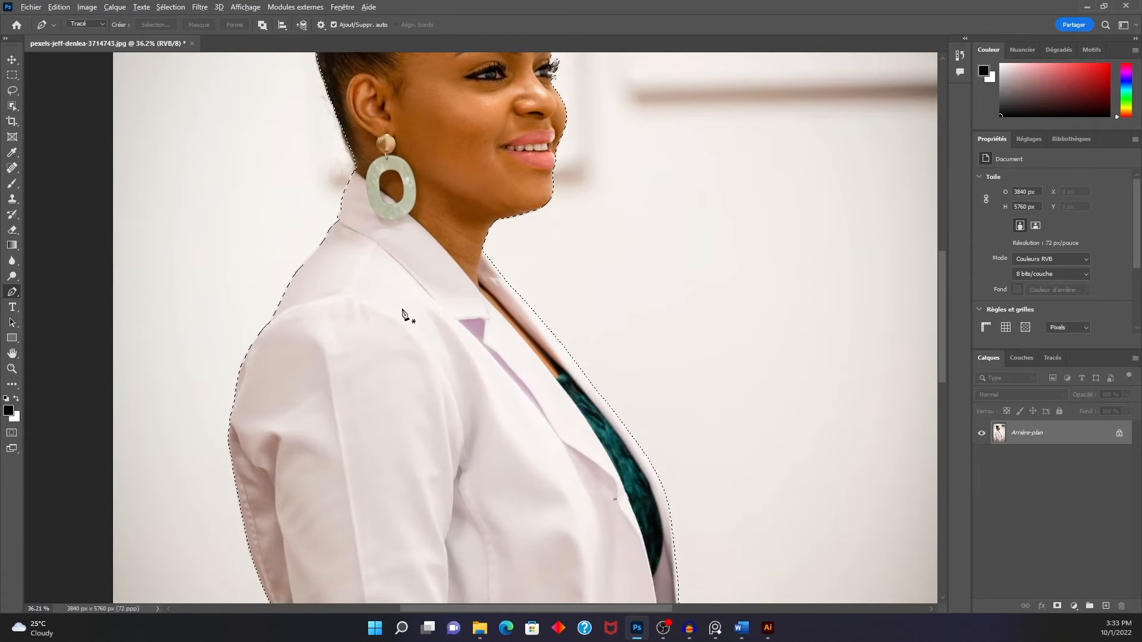
pyautogui.scroll(-3, 417, 333)
pyautogui.scroll(-2, 446, 376)
pyautogui.scroll(-3, 447, 371)
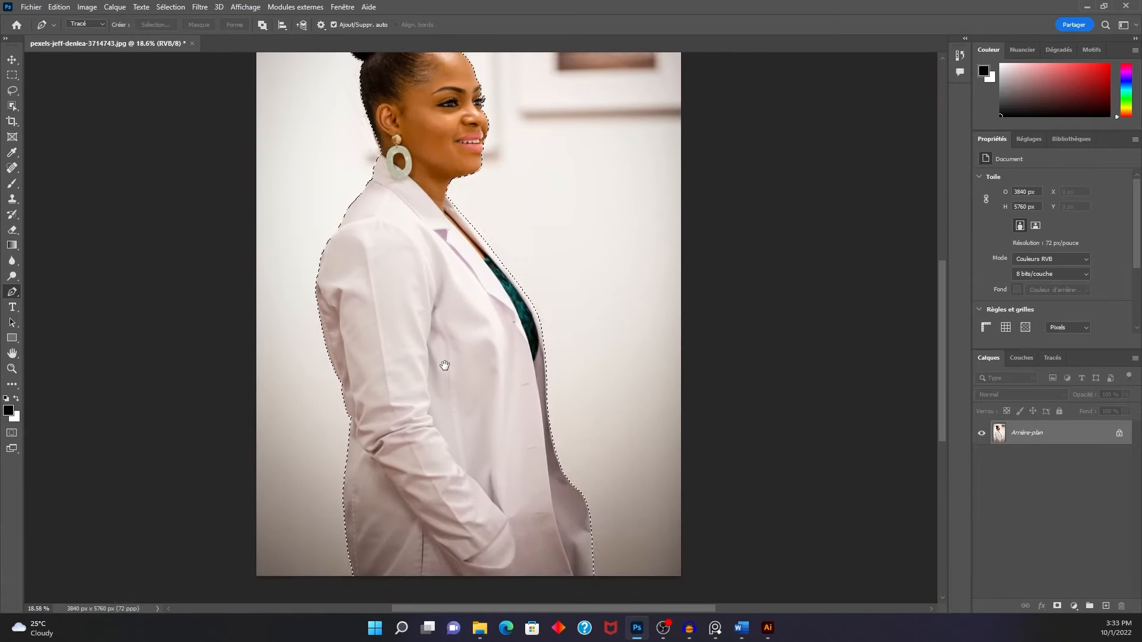
pyautogui.moveTo(488, 270); pyautogui.dragTo(449, 346)
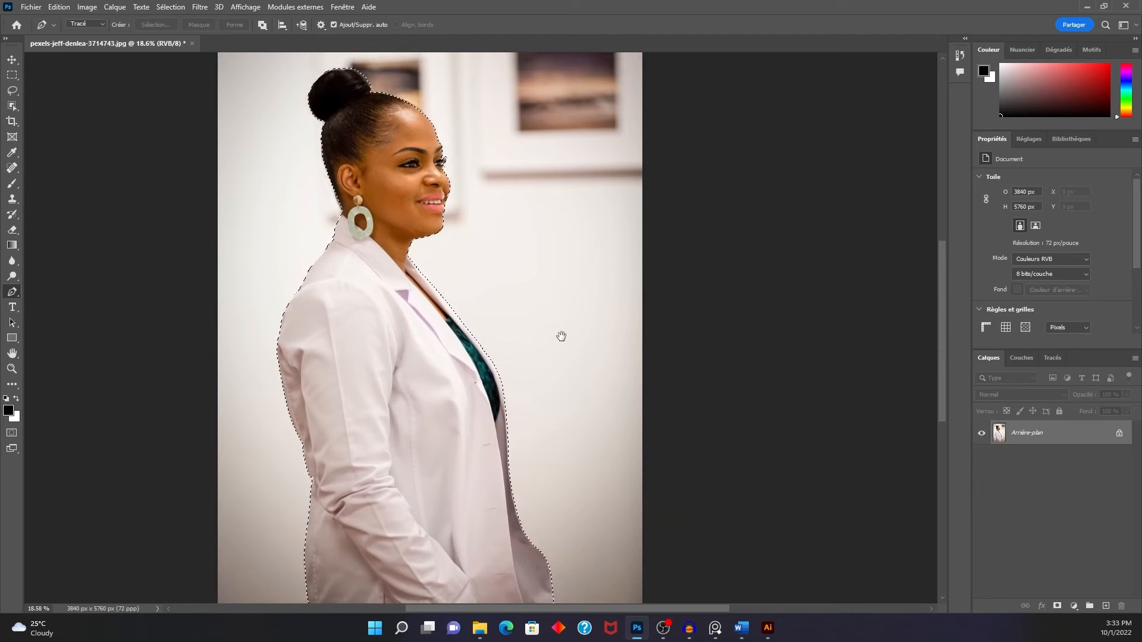
pyautogui.moveTo(583, 346); pyautogui.dragTo(652, 376)
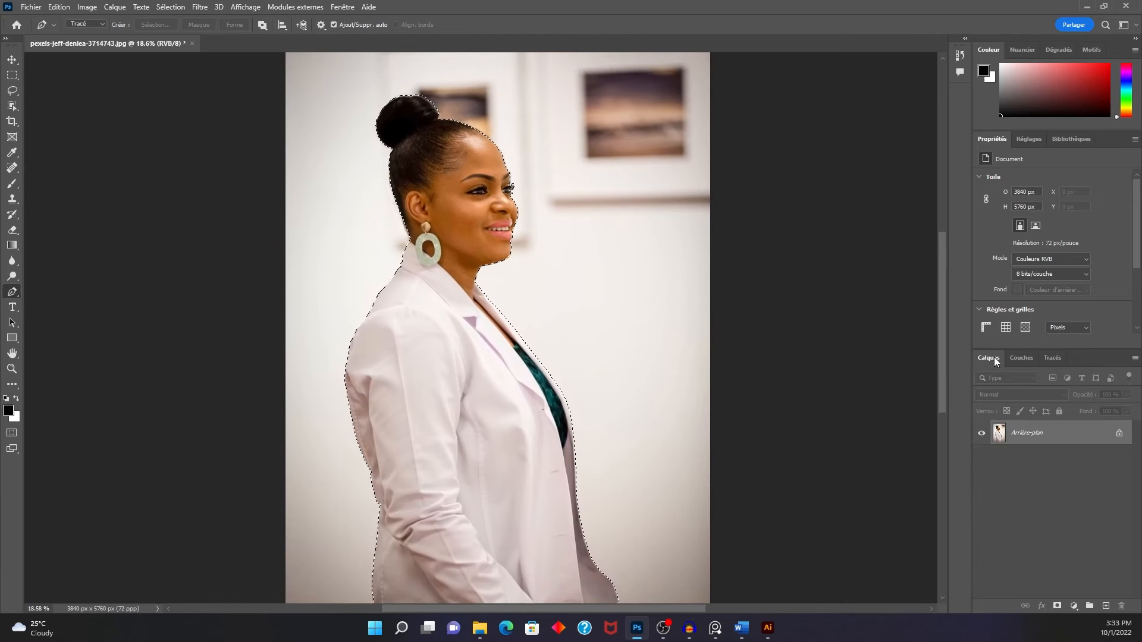
pyautogui.click(1057, 606)
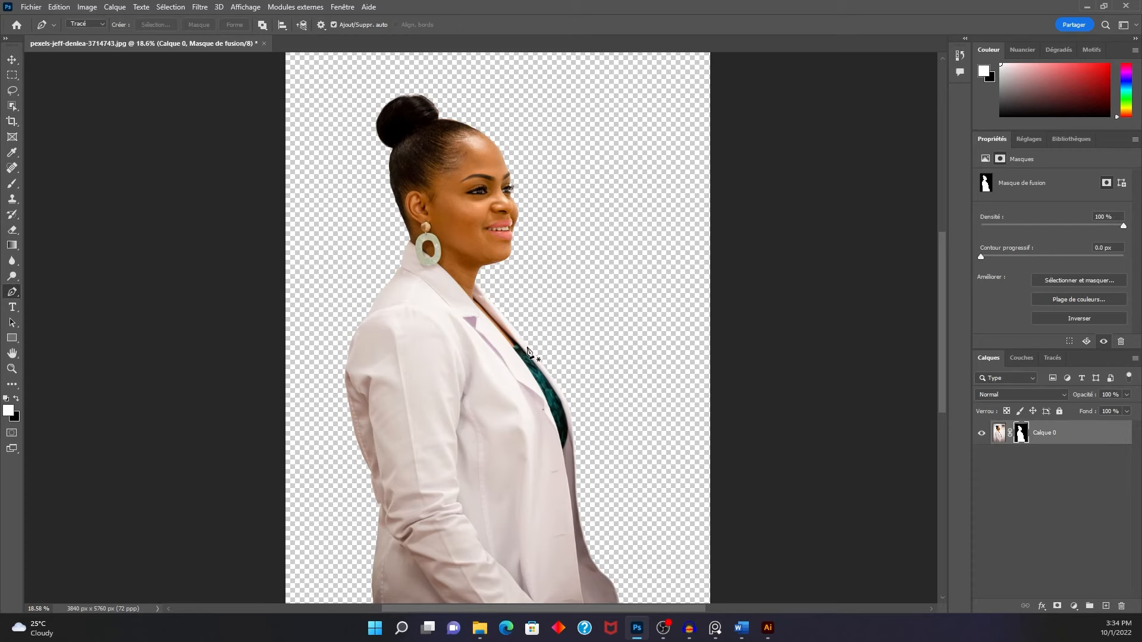
# Step: Save the document on the computer as "Medecin detour.psd"
pyautogui.click(30, 7)
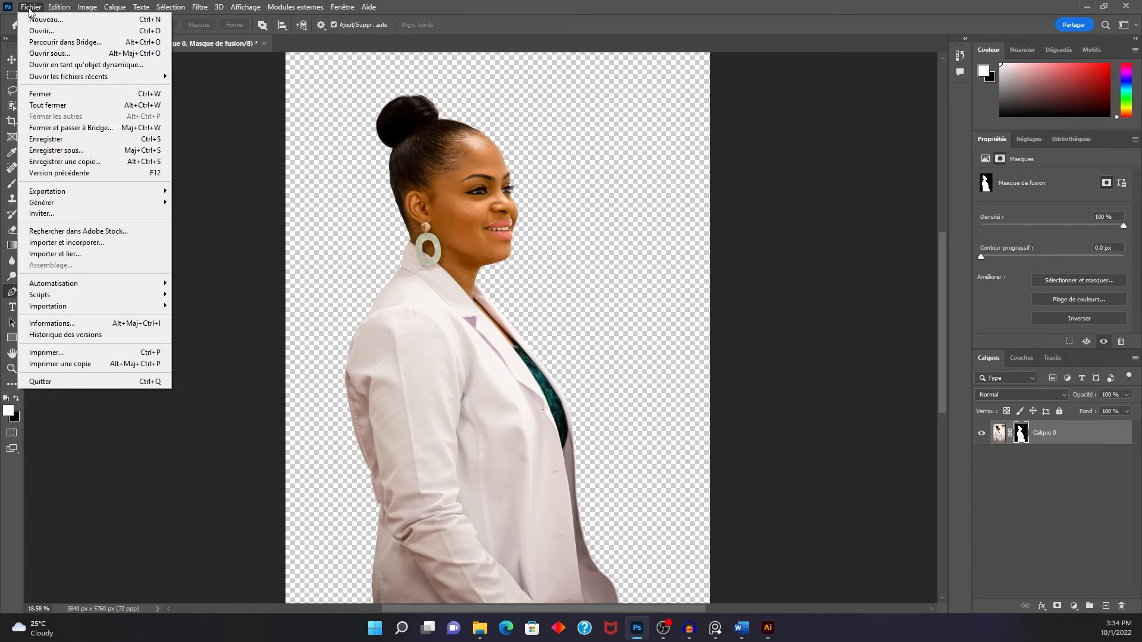
pyautogui.click(120, 152)
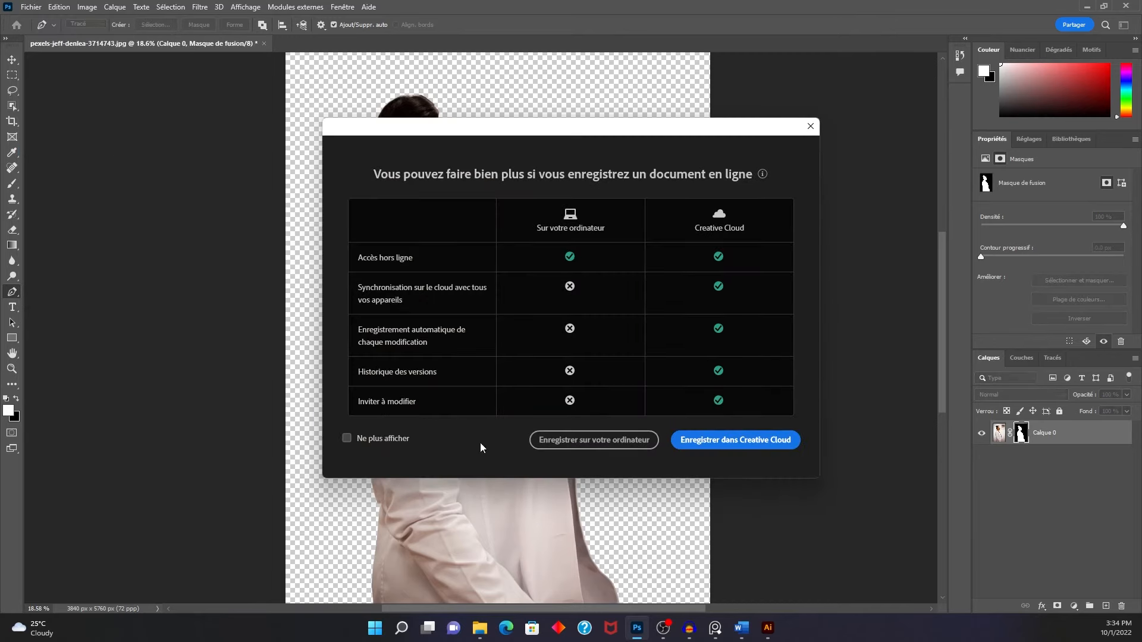
pyautogui.click(595, 443)
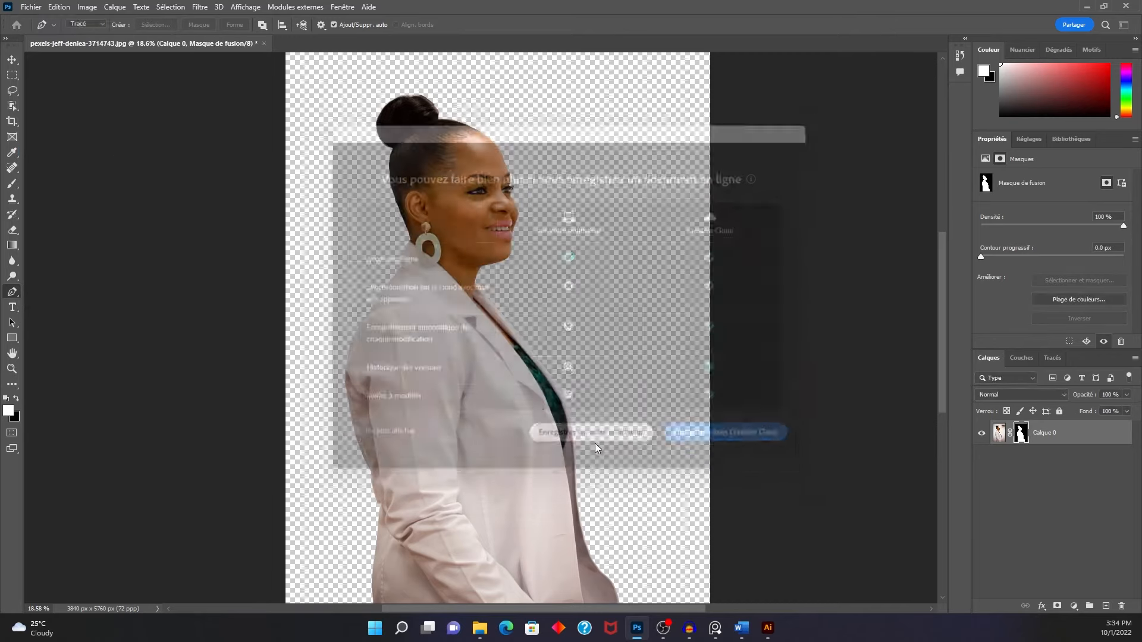
pyautogui.click(470, 342)
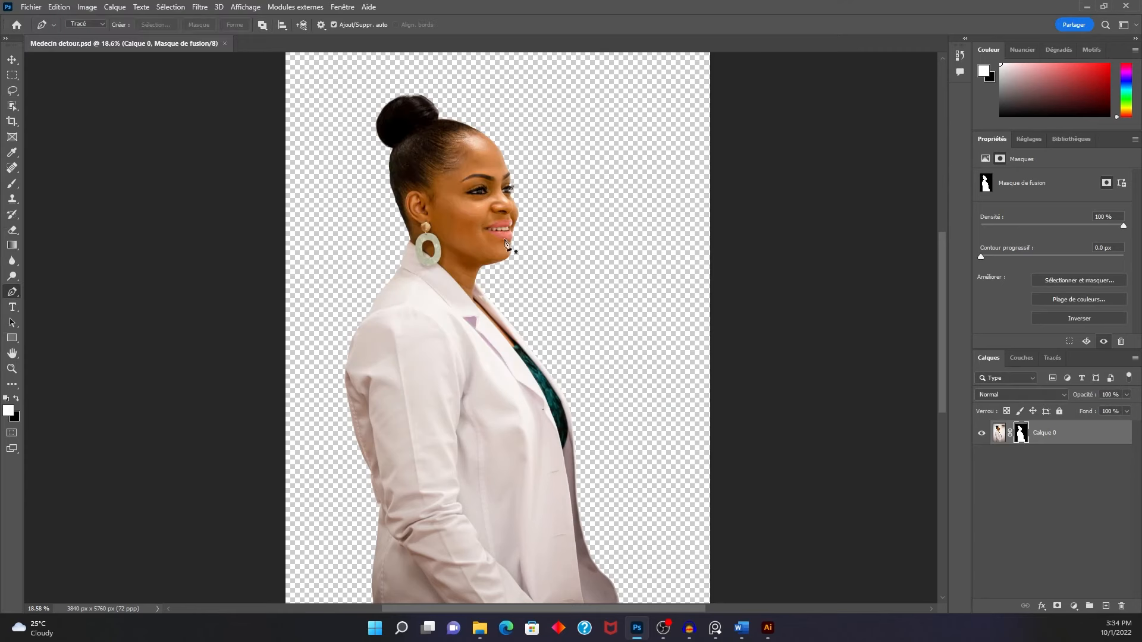
# Step: Open the layer mask in the Select and Mask workspace, with the woman's head in close view
pyautogui.doubleClick(1021, 436)
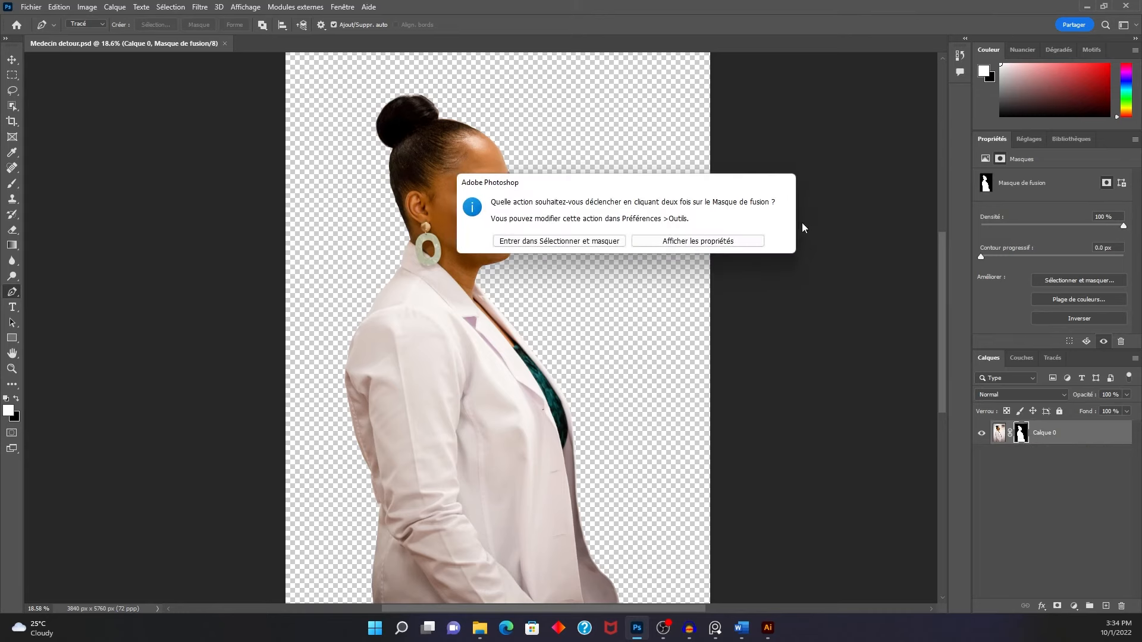
pyautogui.click(594, 241)
pyautogui.scroll(3, 436, 179)
pyautogui.moveTo(514, 173)
pyautogui.mouseDown()
pyautogui.moveTo(619, 219)
pyautogui.moveTo(565, 223)
pyautogui.mouseUp()
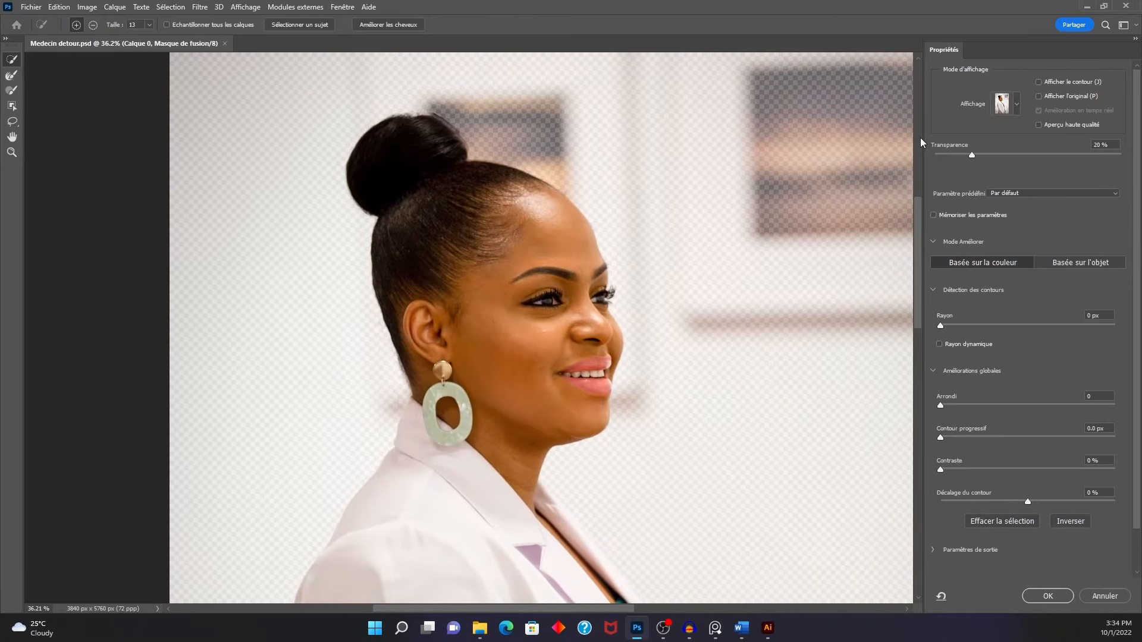
# Step: Set the mask preview to Incrustation (overlay) with the red colour at 100 % opacity
pyautogui.click(1017, 105)
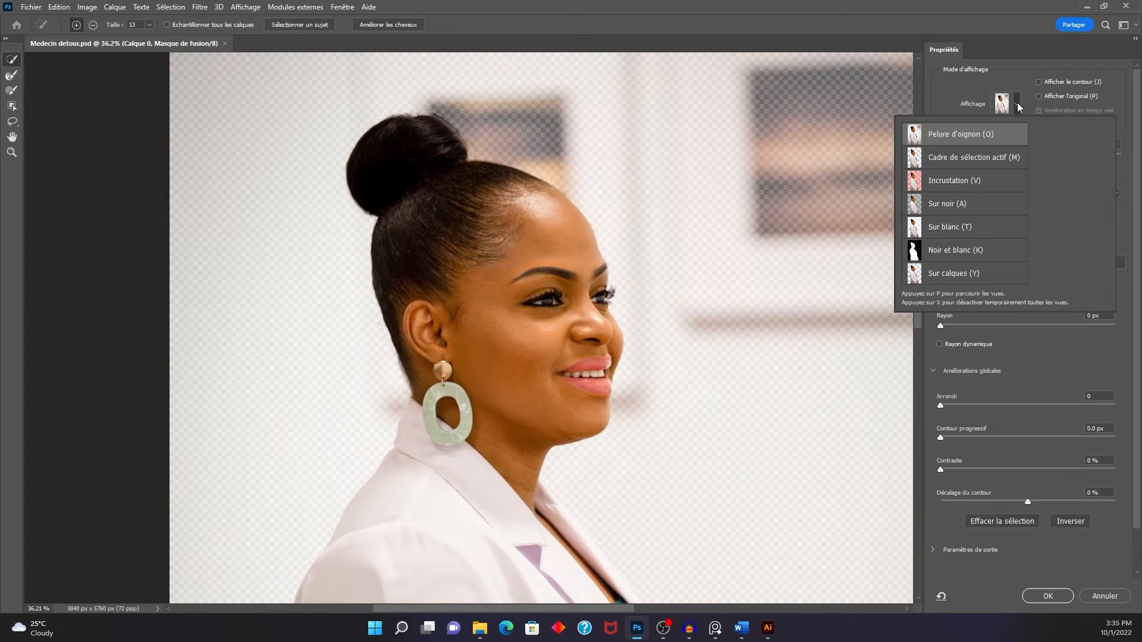
pyautogui.click(976, 188)
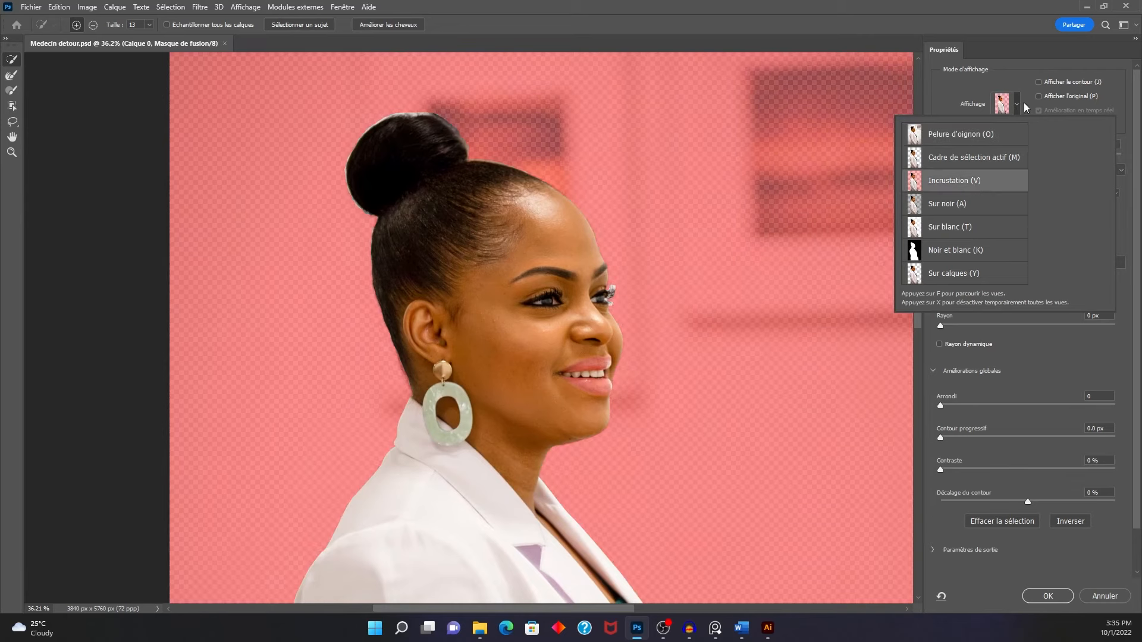
pyautogui.click(1026, 82)
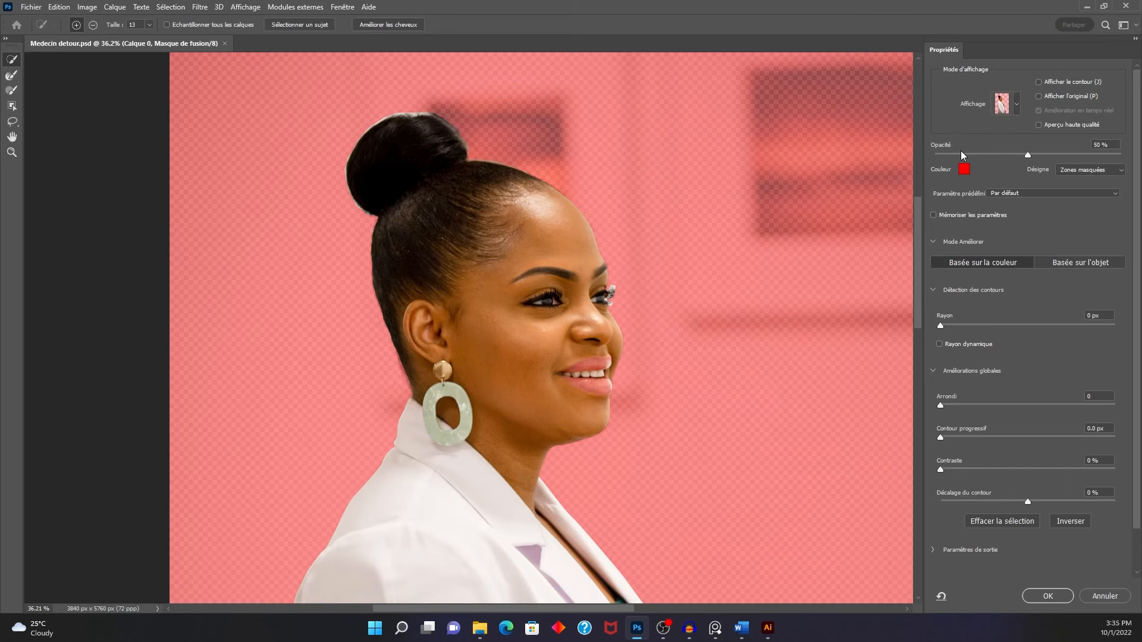
pyautogui.moveTo(1028, 152); pyautogui.dragTo(1128, 161)
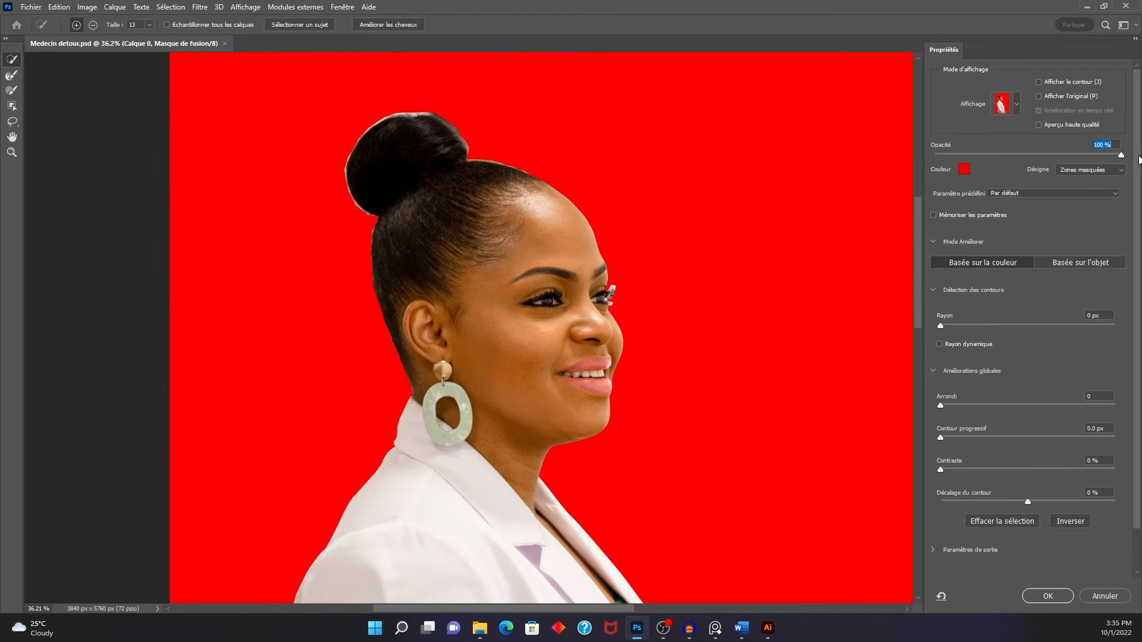
# Step: Refine the mask edge around the hair bun and along the top hairline with an enlarged Refine Edge brush
pyautogui.moveTo(460, 203); pyautogui.dragTo(529, 230)
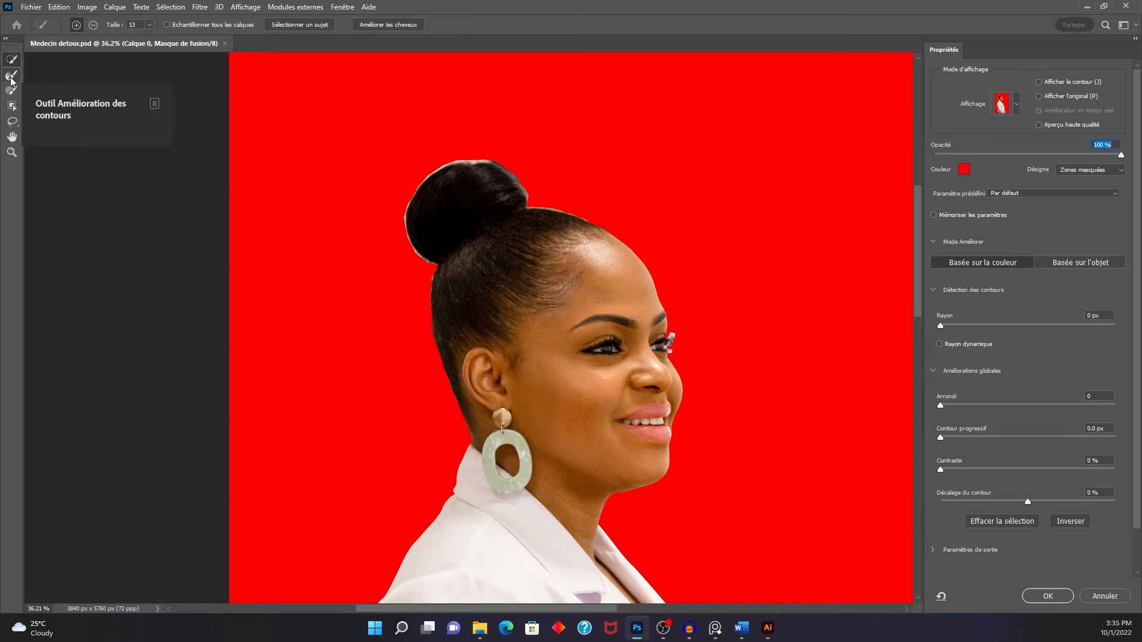
pyautogui.click(11, 77)
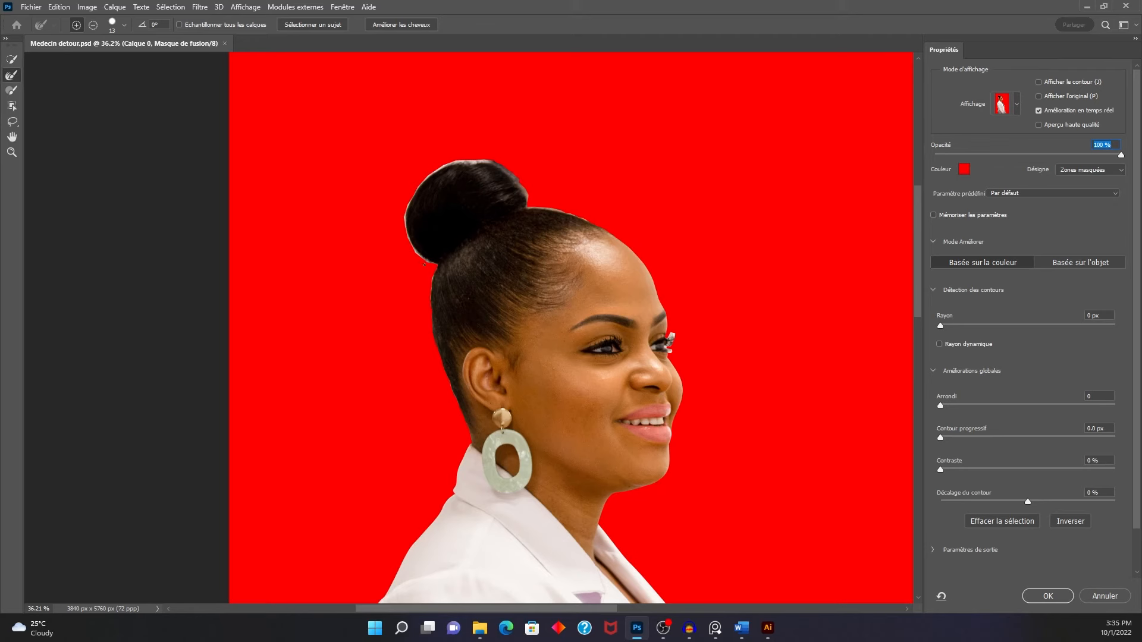
pyautogui.press('alt')
pyautogui.moveTo(402, 269); pyautogui.dragTo(442, 270)
pyautogui.moveTo(431, 278)
pyautogui.mouseDown()
pyautogui.moveTo(400, 212)
pyautogui.moveTo(445, 165)
pyautogui.moveTo(428, 171)
pyautogui.moveTo(484, 159)
pyautogui.moveTo(509, 171)
pyautogui.moveTo(500, 161)
pyautogui.moveTo(528, 203)
pyautogui.moveTo(627, 222)
pyautogui.mouseUp()
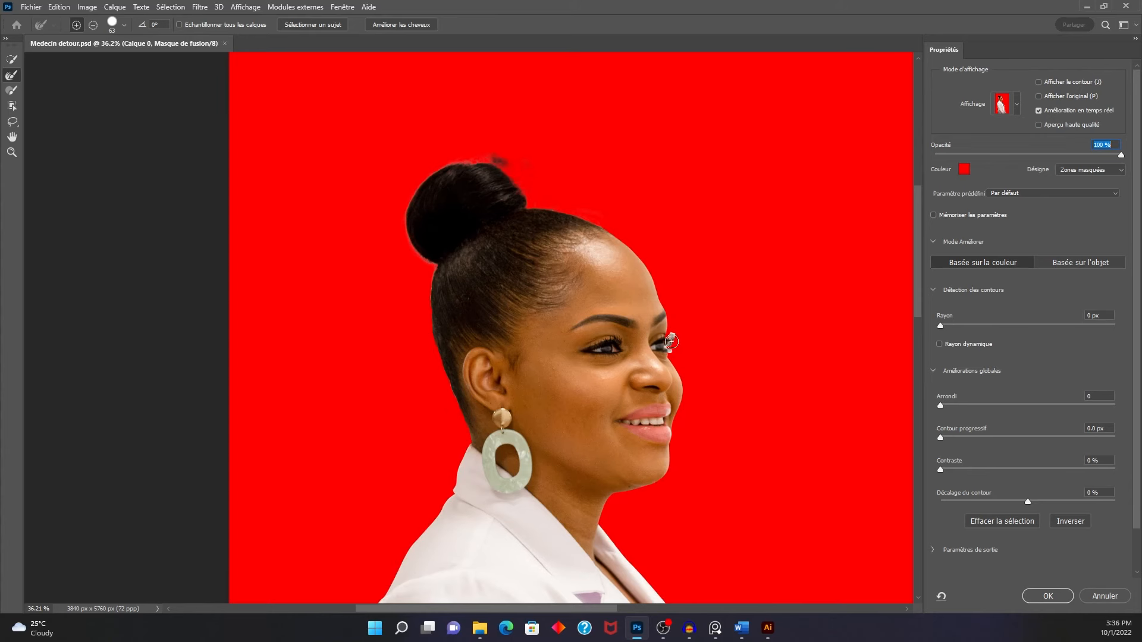
# Step: Refine the mask edge over the protruding eyelashes and touch up the fringe above the bun
pyautogui.moveTo(671, 342); pyautogui.dragTo(670, 343)
pyautogui.press('alt')
pyautogui.keyDown('alt'); pyautogui.rightClick(679, 350); pyautogui.keyUp('alt')
pyautogui.moveTo(515, 151); pyautogui.dragTo(495, 160)
# Step: Erase the stray remnants above the bun with the subtracting Brush tool, check the head's contour and apply the refinement
pyautogui.click(12, 91)
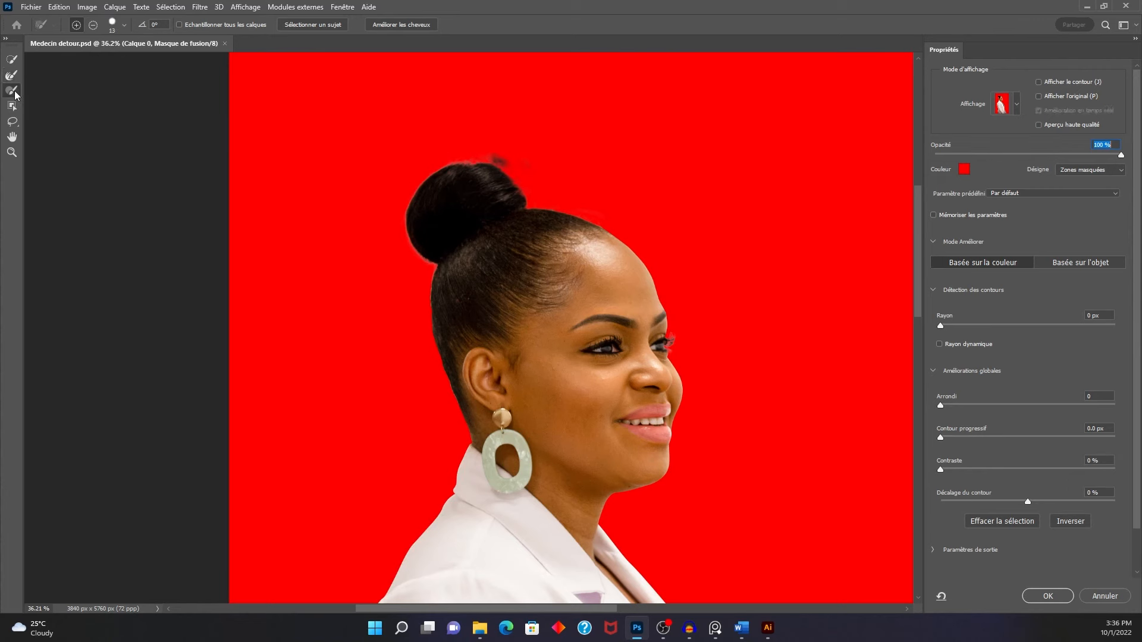
pyautogui.click(94, 25)
pyautogui.press('alt')
pyautogui.moveTo(496, 158)
pyautogui.mouseDown()
pyautogui.moveTo(515, 161)
pyautogui.moveTo(504, 161)
pyautogui.mouseUp()
pyautogui.moveTo(540, 398); pyautogui.dragTo(503, 405)
pyautogui.moveTo(499, 258); pyautogui.dragTo(416, 350)
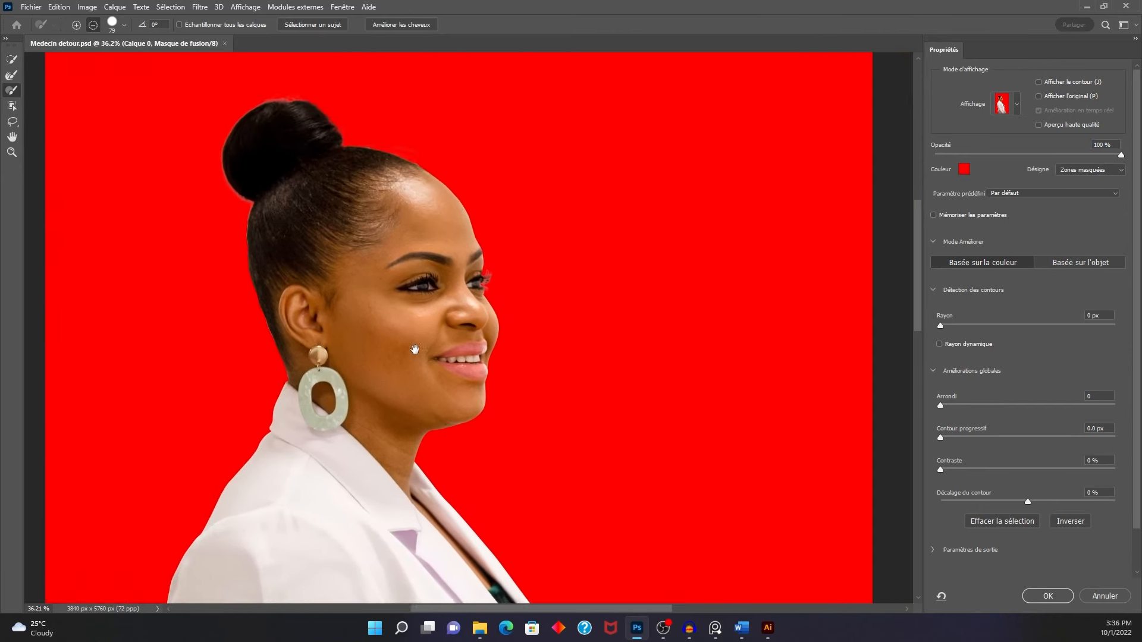
pyautogui.moveTo(503, 298); pyautogui.dragTo(529, 333)
pyautogui.moveTo(454, 308)
pyautogui.mouseDown()
pyautogui.moveTo(568, 285)
pyautogui.moveTo(523, 274)
pyautogui.mouseUp()
pyautogui.moveTo(545, 321); pyautogui.dragTo(542, 246)
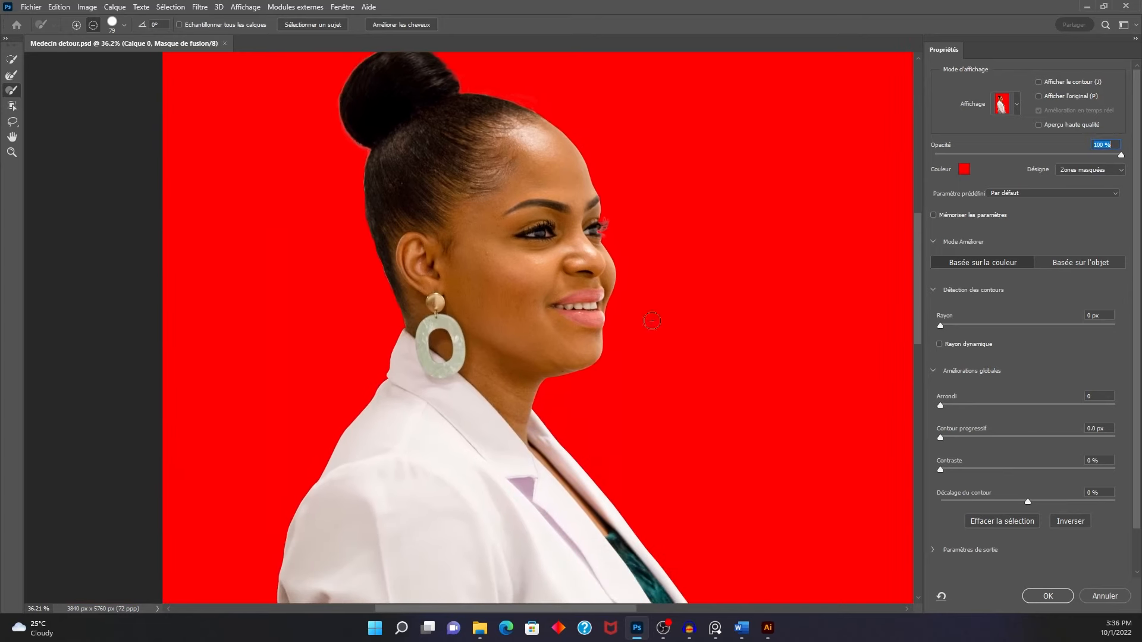
pyautogui.click(1047, 594)
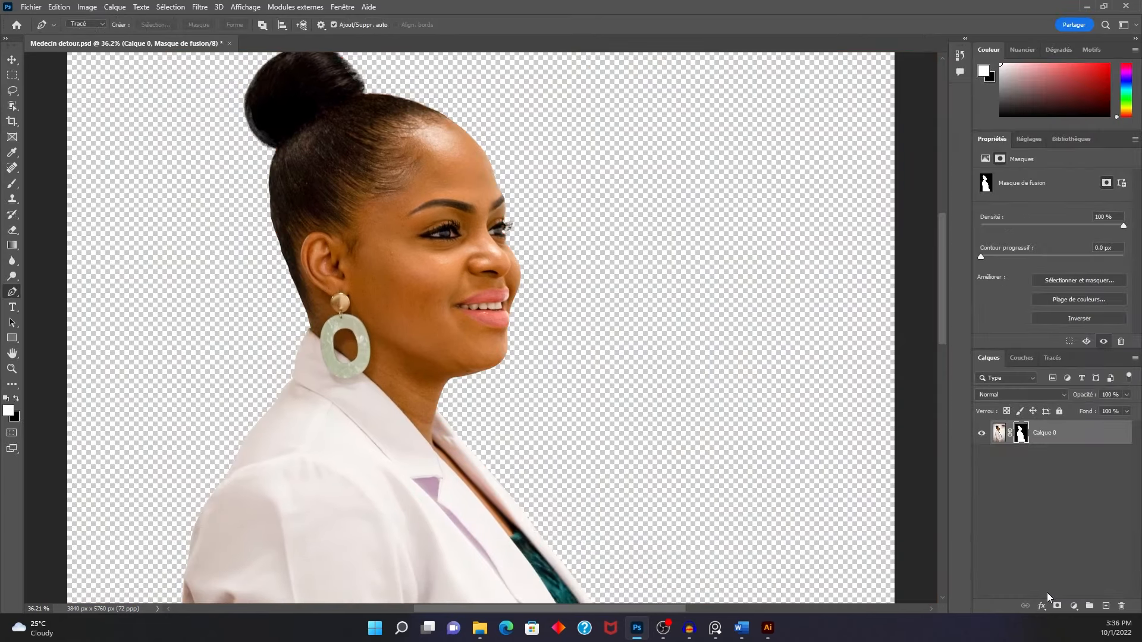
# Step: Reopen the layer mask in Select and Mask, set the edge feather to 1.6 px and apply it
pyautogui.moveTo(492, 304); pyautogui.dragTo(545, 369)
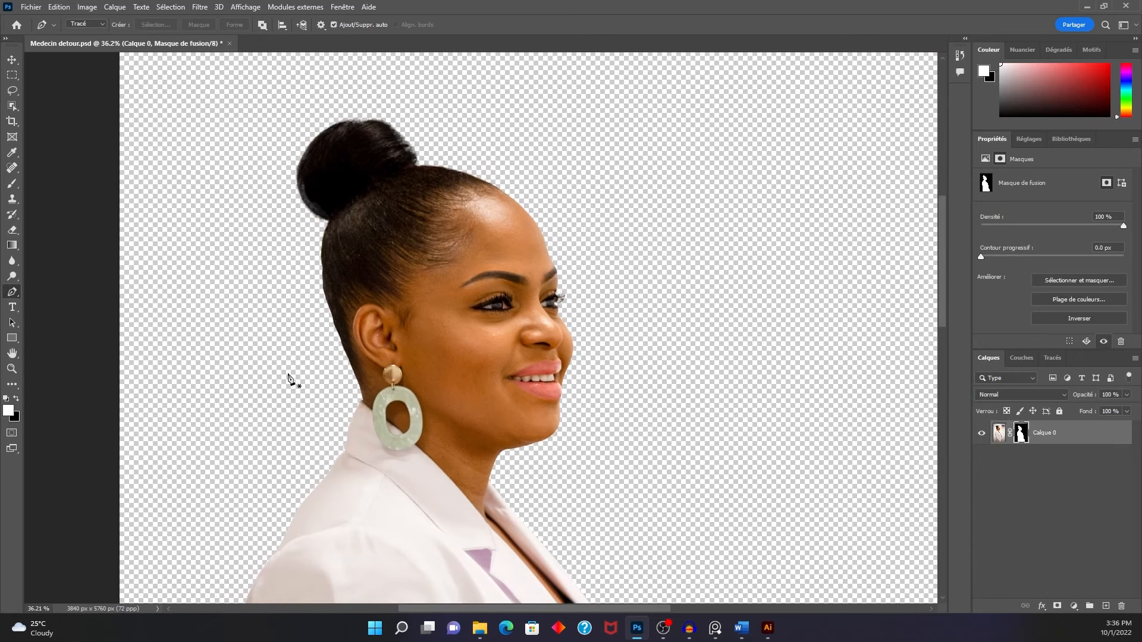
pyautogui.moveTo(330, 547); pyautogui.dragTo(357, 438)
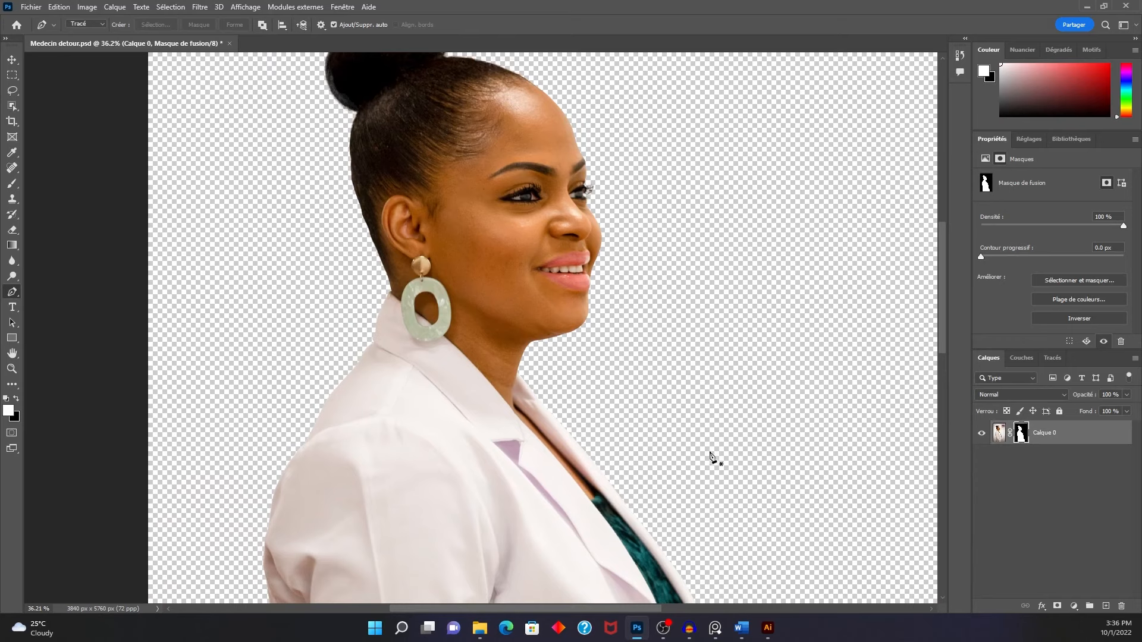
pyautogui.doubleClick(1021, 434)
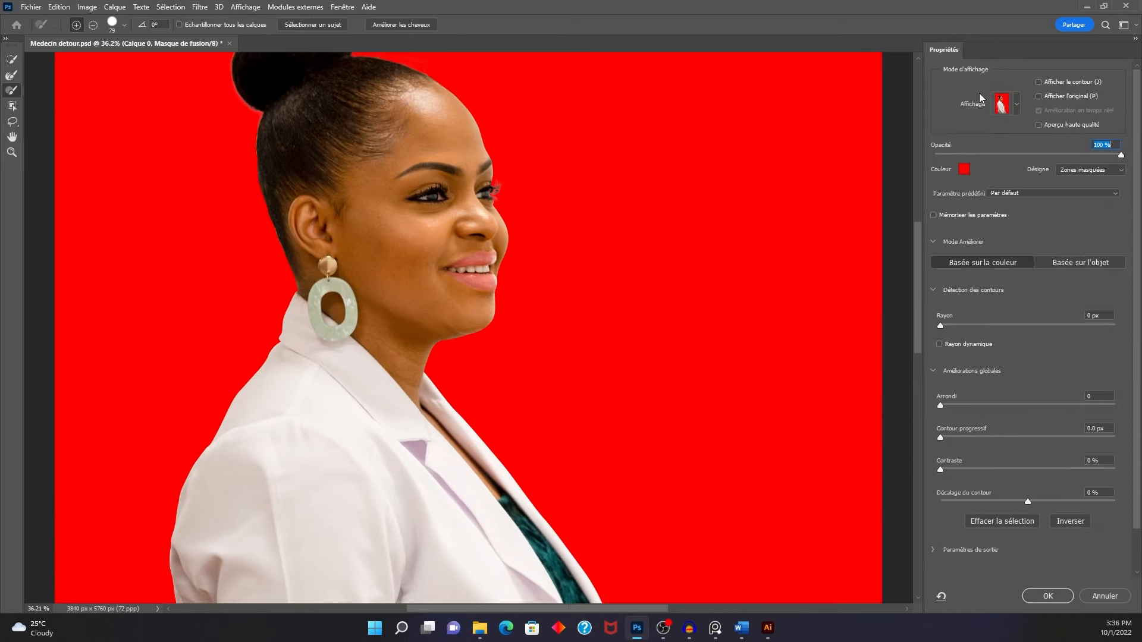
pyautogui.moveTo(465, 305); pyautogui.dragTo(487, 362)
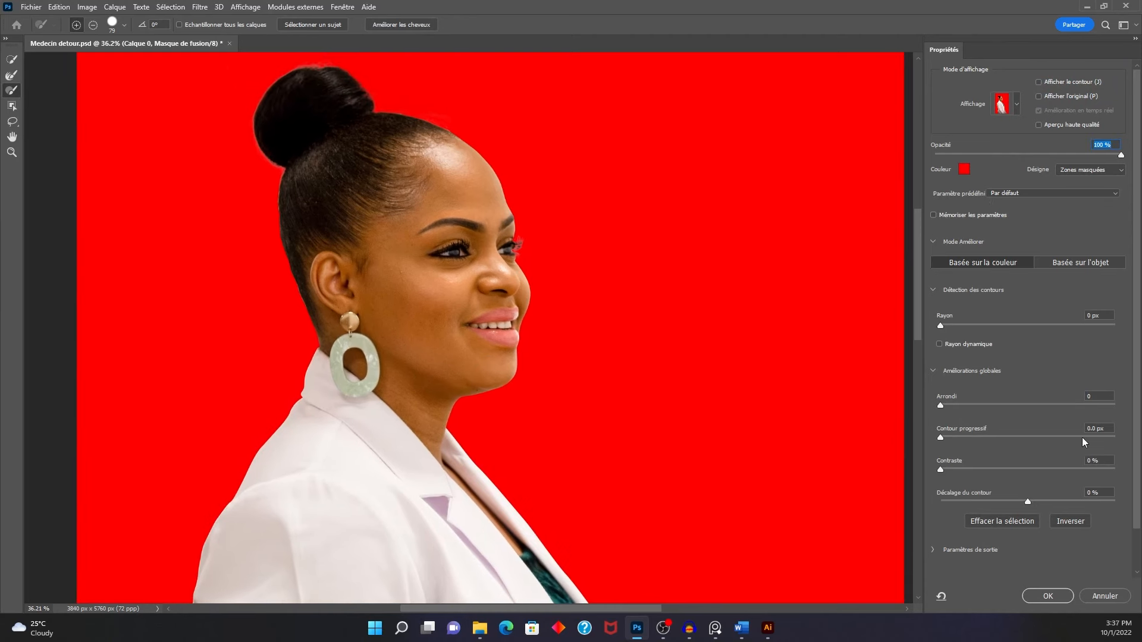
pyautogui.moveTo(938, 440); pyautogui.dragTo(955, 437)
pyautogui.moveTo(419, 350); pyautogui.dragTo(464, 361)
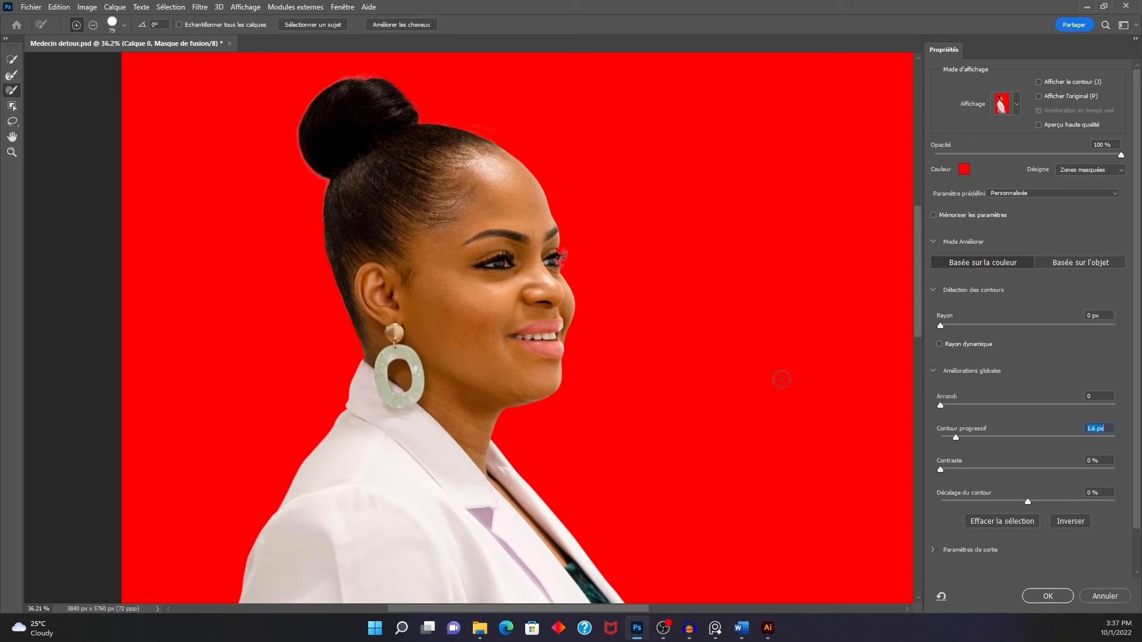
pyautogui.click(1046, 595)
pyautogui.press('p')
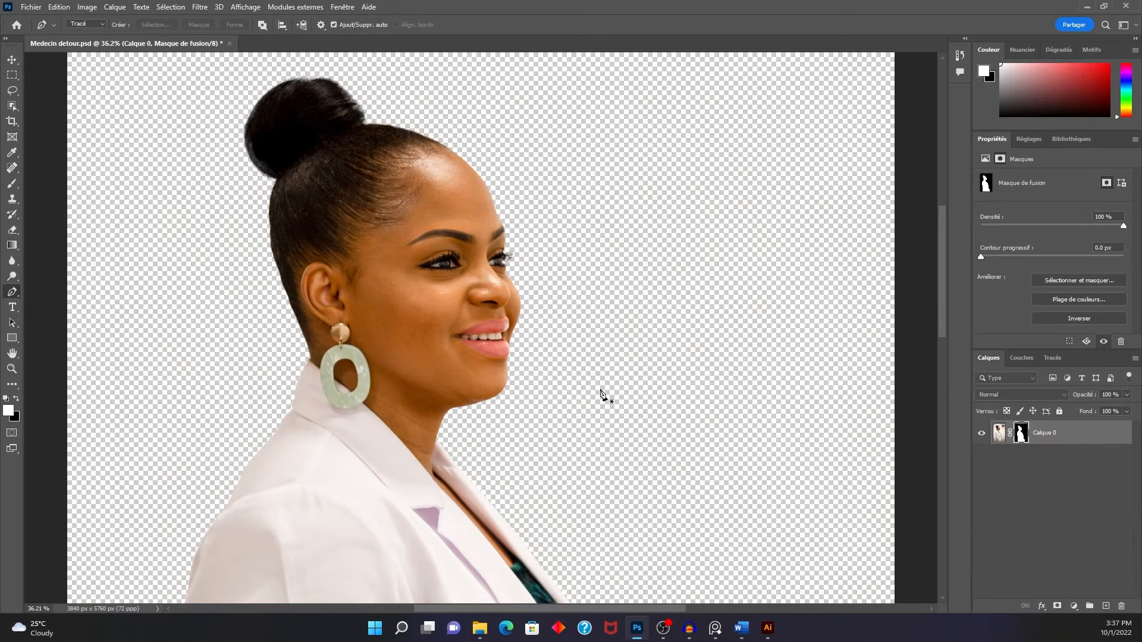
# Step: Bring the whole cut-out figure into view and activate the Move tool
pyautogui.scroll(-5, 482, 343)
pyautogui.scroll(-3, 482, 344)
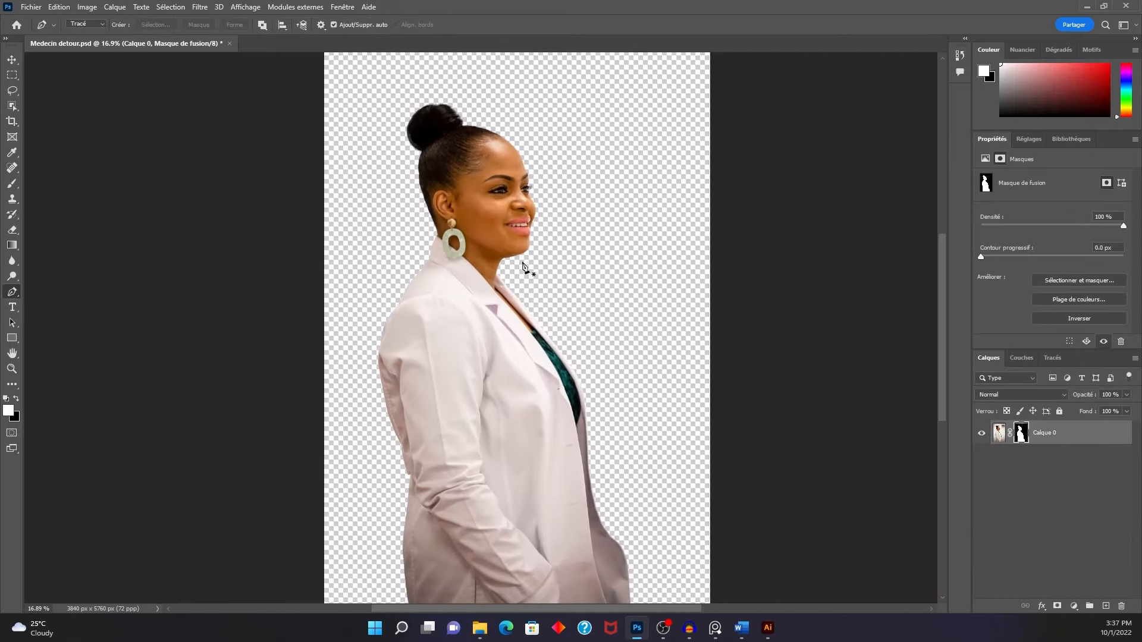
pyautogui.press('v')
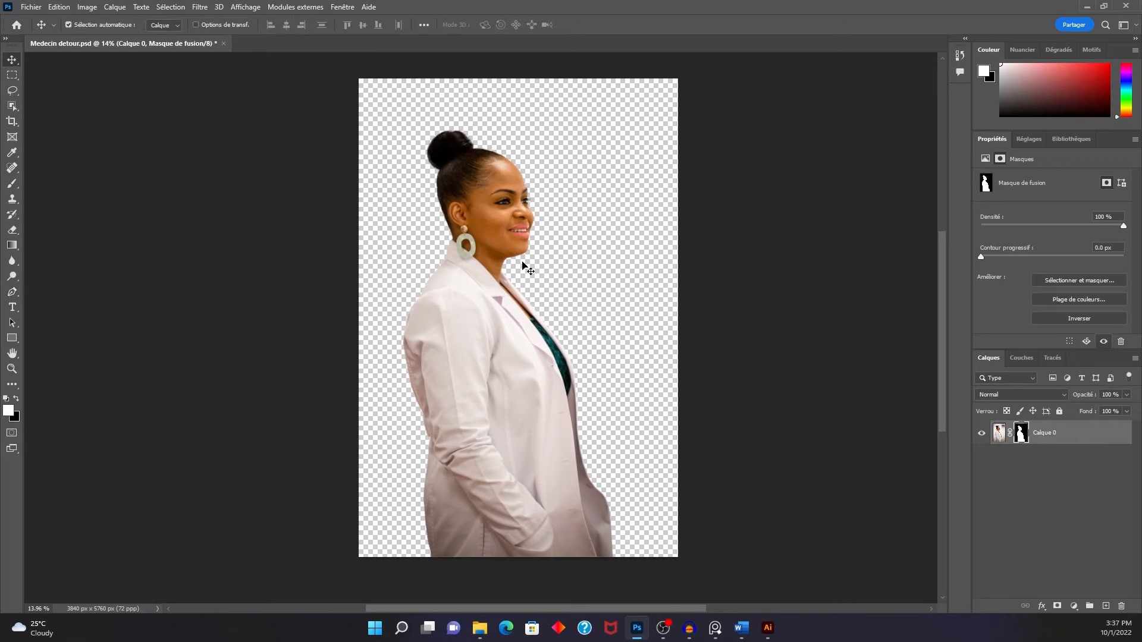